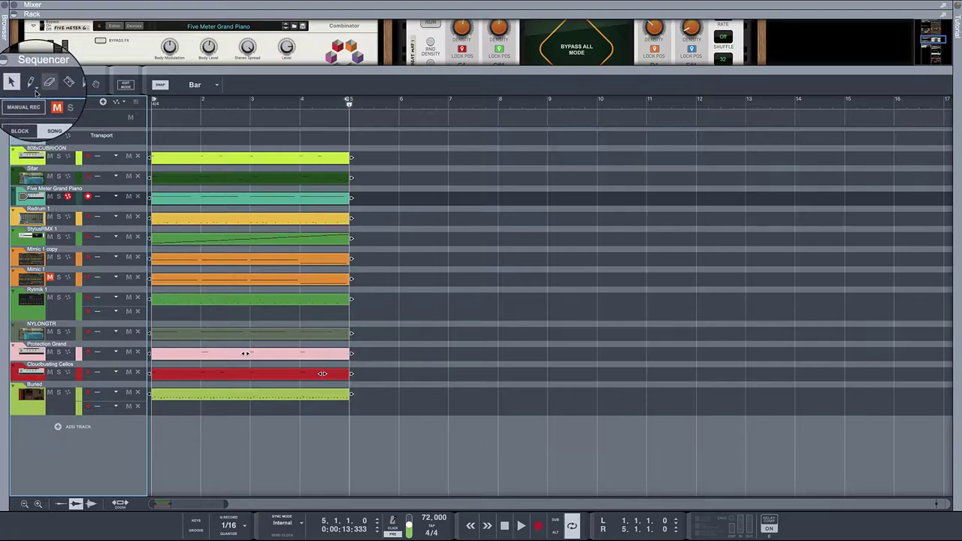
Turn off Enable Blocks in the Options menu.
{"action": "mouse_move", "coordinate": [98, 6]}
{"action": "left_click", "coordinate": [172, 6]}
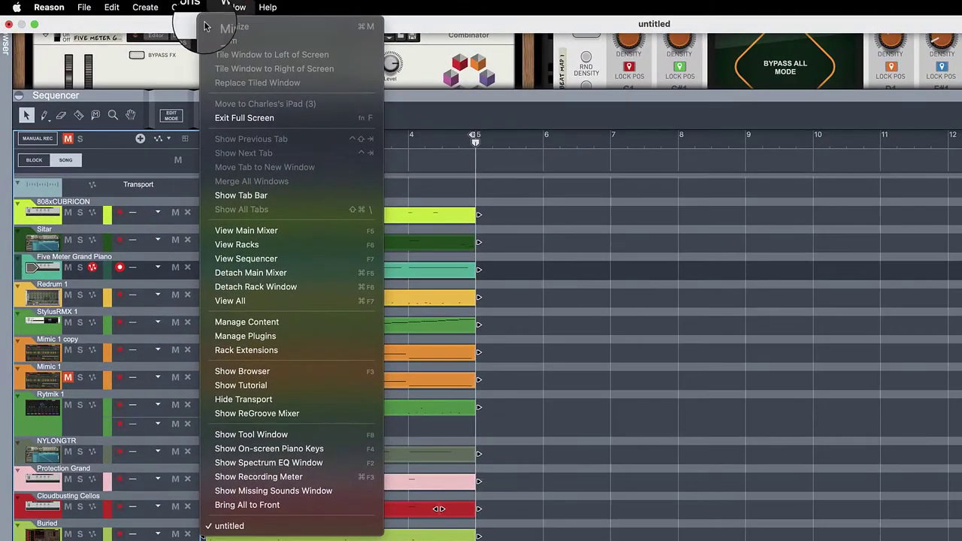
{"action": "mouse_move", "coordinate": [133, 8]}
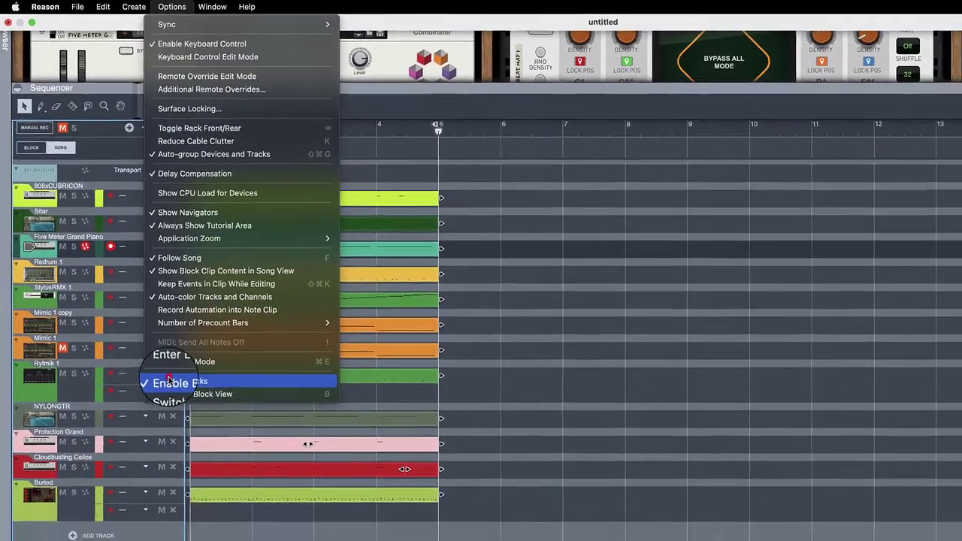
{"action": "left_click", "coordinate": [198, 413]}
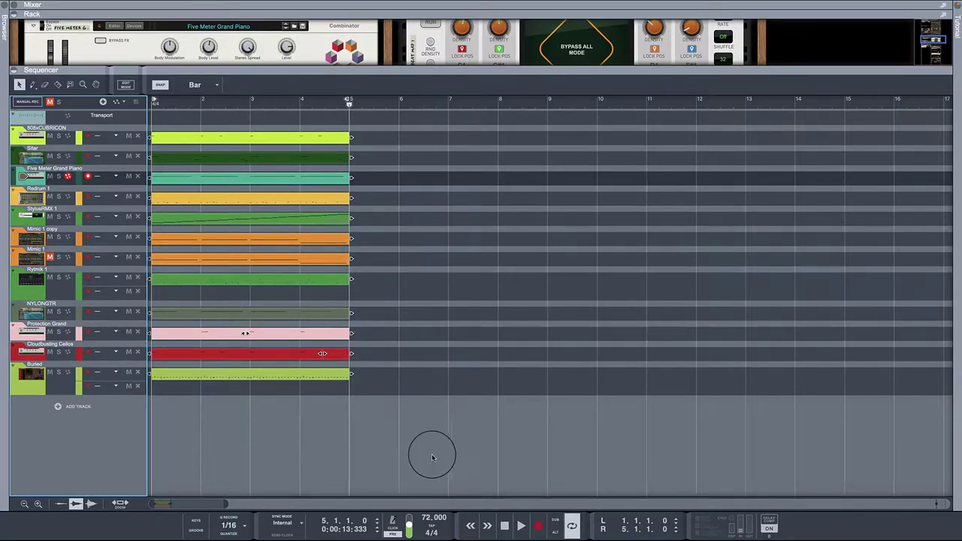
Play the four bars, then unmute Mimic 1, mute Mimic 1 copy and replay.
{"action": "left_click", "coordinate": [505, 526]}
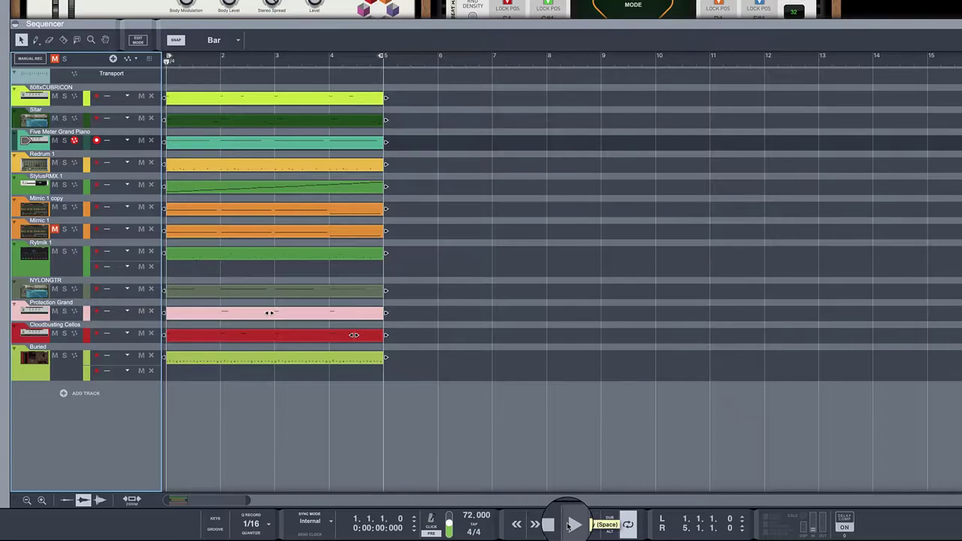
{"action": "left_click", "coordinate": [569, 526]}
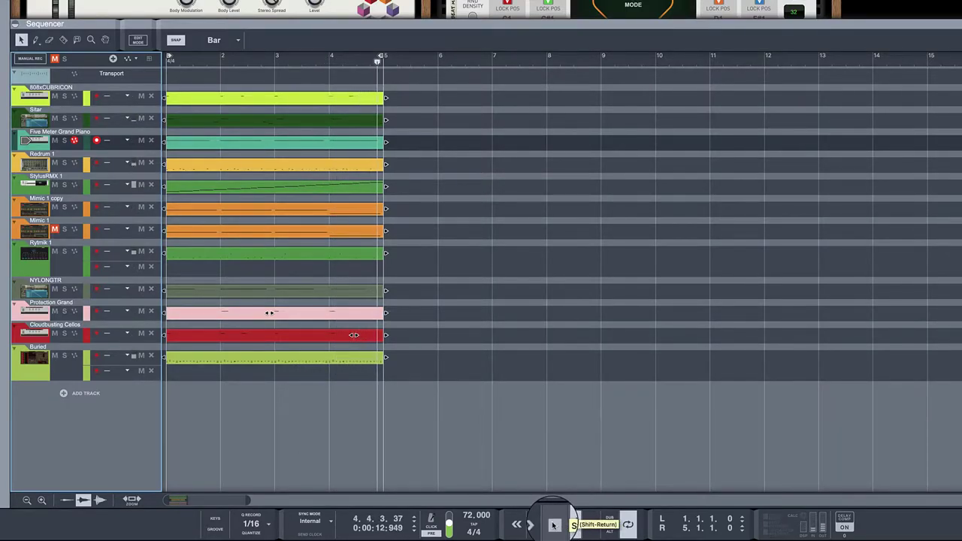
{"action": "left_click", "coordinate": [553, 525]}
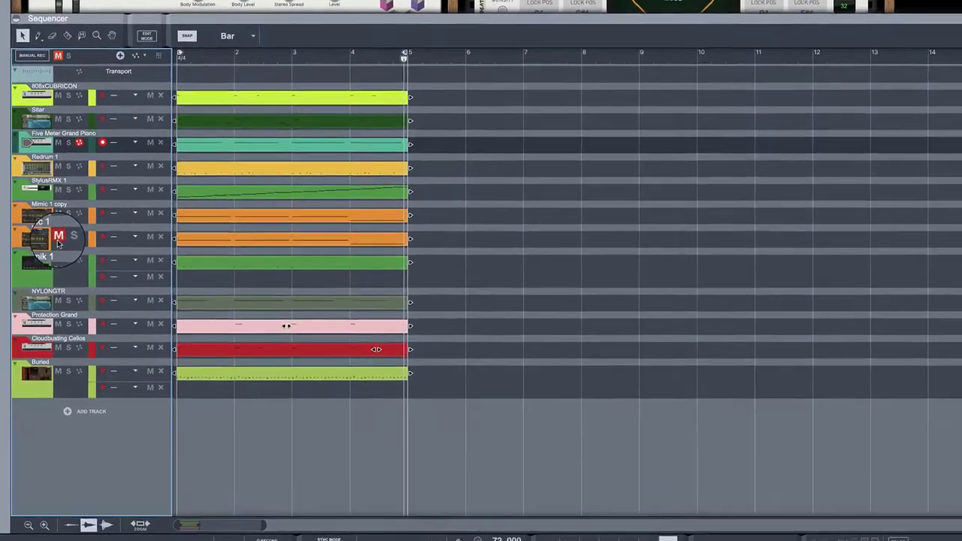
{"action": "left_click", "coordinate": [54, 229]}
{"action": "left_click", "coordinate": [97, 282]}
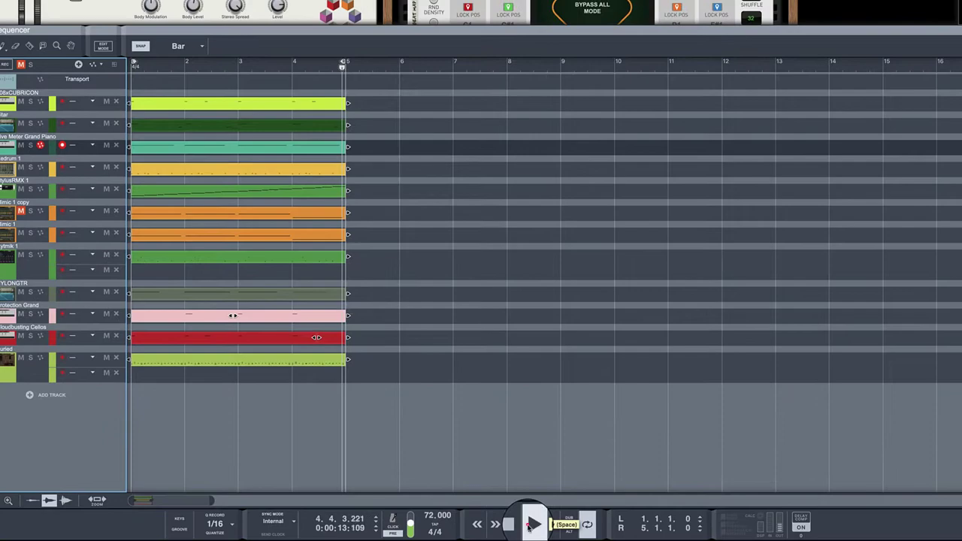
{"action": "left_click", "coordinate": [530, 526]}
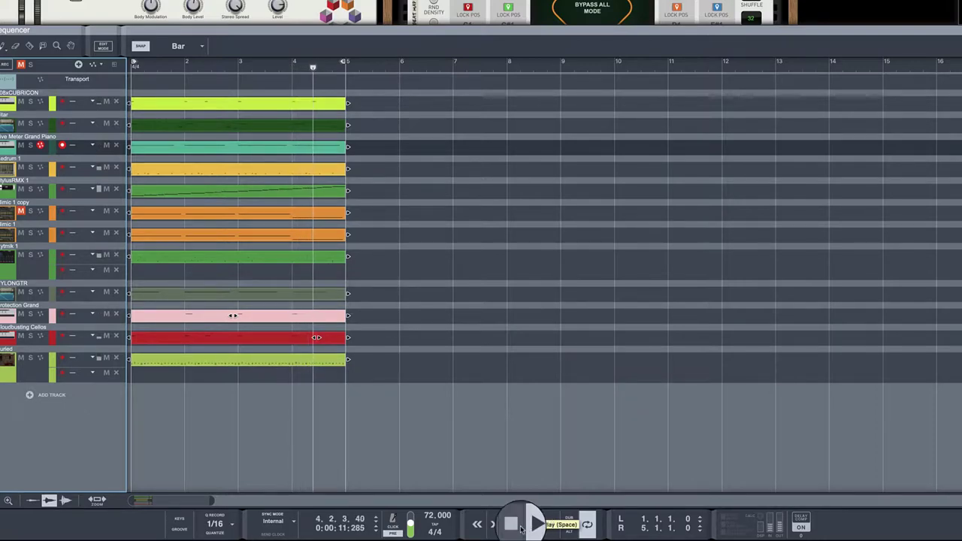
Unmute Mimic 1 copy, solo 808xCUBRICON and start playback.
{"action": "left_click", "coordinate": [515, 529]}
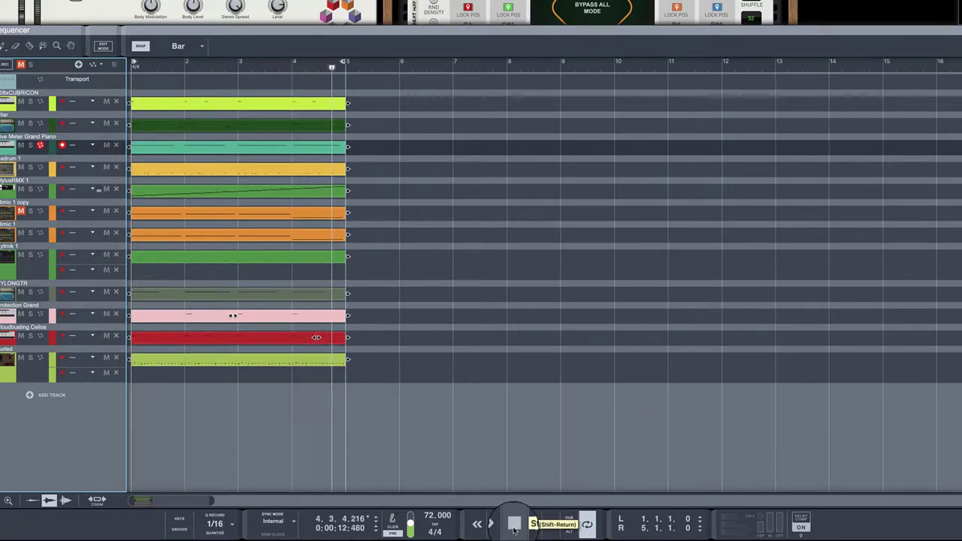
{"action": "left_click", "coordinate": [58, 28]}
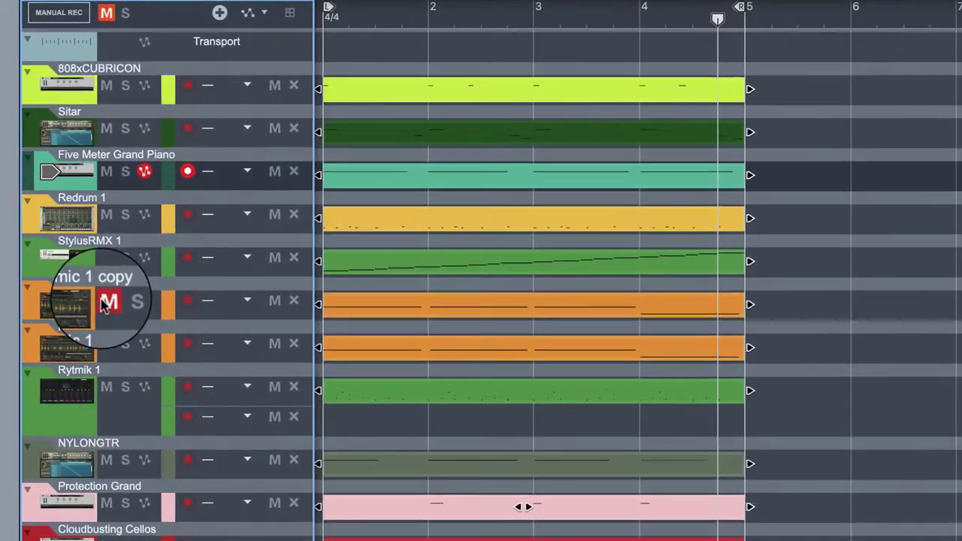
{"action": "left_click", "coordinate": [21, 212]}
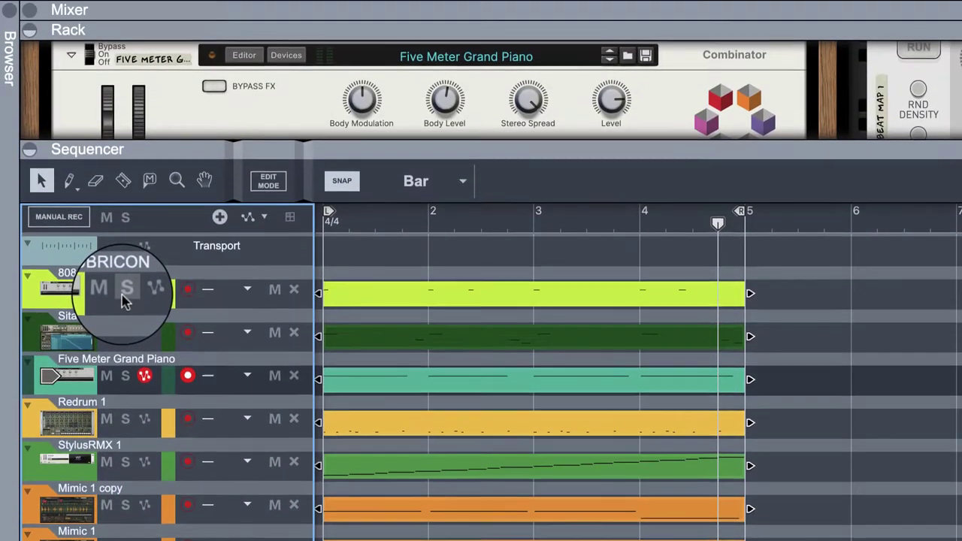
{"action": "left_click", "coordinate": [126, 87]}
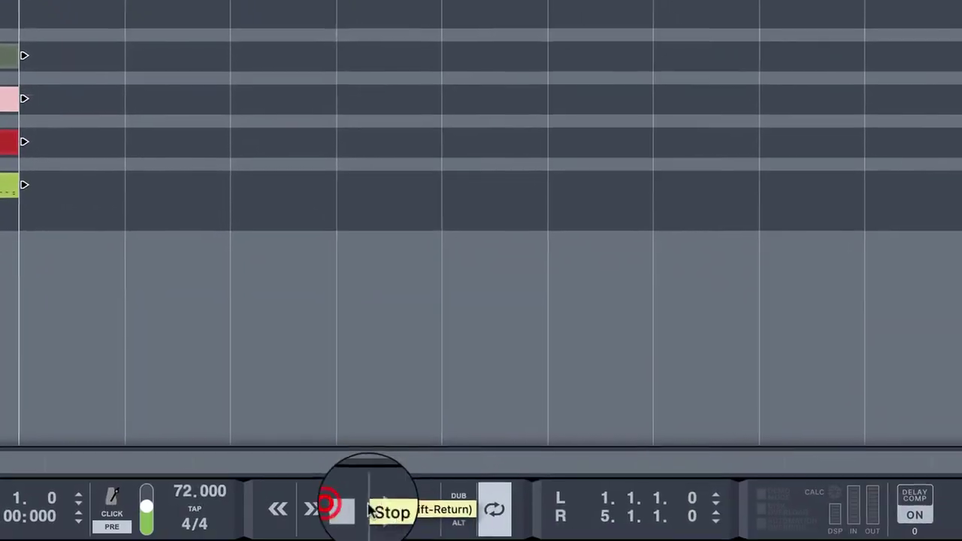
{"action": "left_click", "coordinate": [385, 509]}
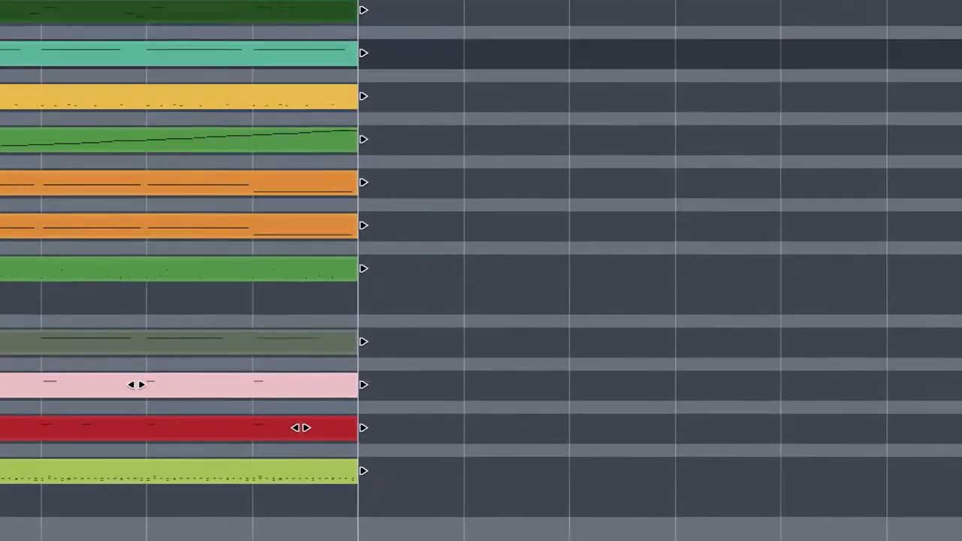
Add Sitar, Five Meter Grand Piano and Mimic 1 copy to the soloed tracks.
{"action": "left_click", "coordinate": [105, 338]}
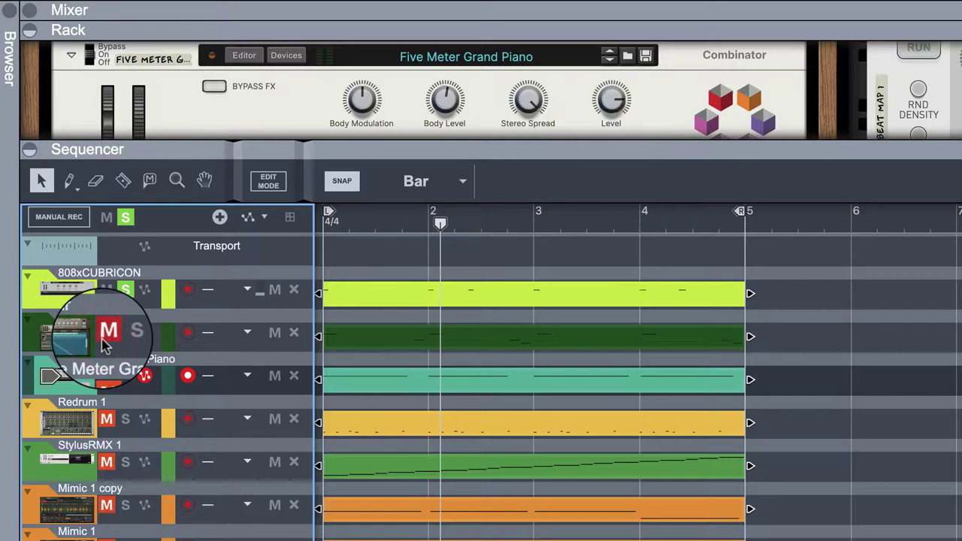
{"action": "left_click", "coordinate": [125, 332]}
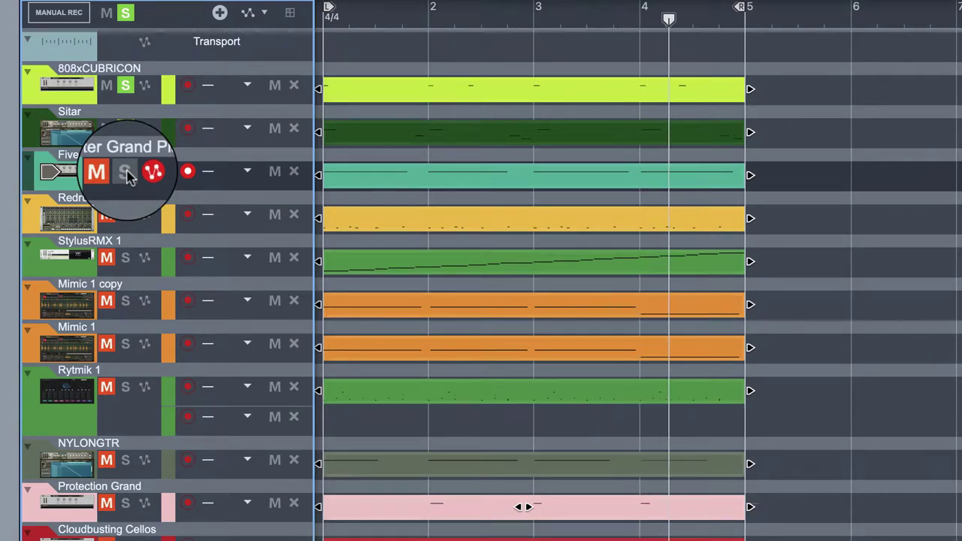
{"action": "left_click", "coordinate": [126, 173]}
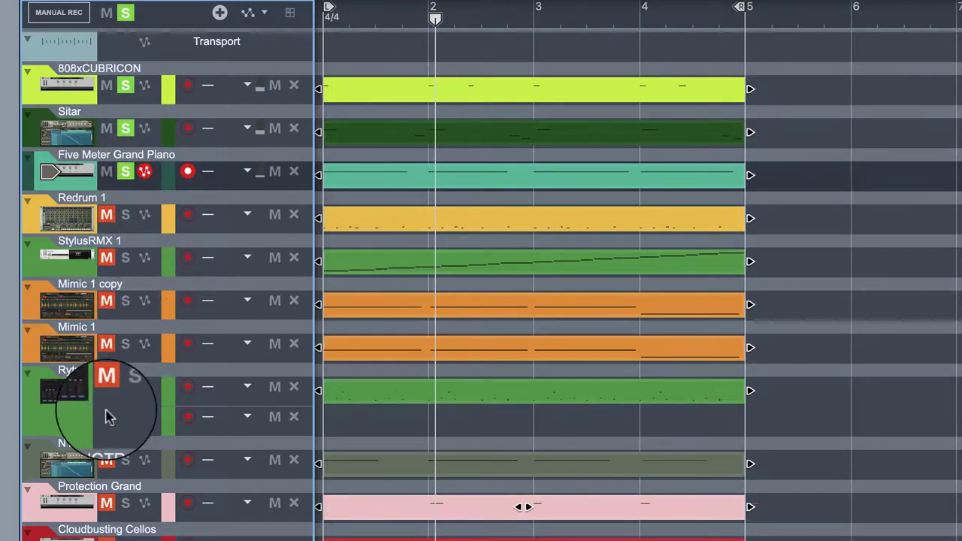
{"action": "left_click", "coordinate": [126, 303]}
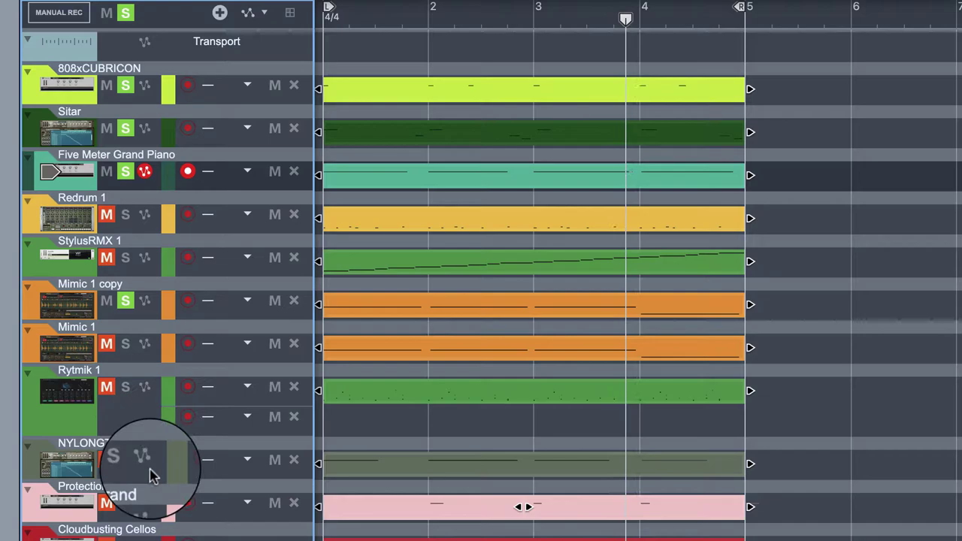
Solo NYLONGTR, Protection Grand and Cloudbusting Cellos, then replay the soloed mix.
{"action": "scroll", "coordinate": [132, 388], "scroll_direction": "down", "scroll_amount": 2}
{"action": "scroll", "coordinate": [132, 387], "scroll_direction": "down", "scroll_amount": 3}
{"action": "left_click", "coordinate": [124, 255]}
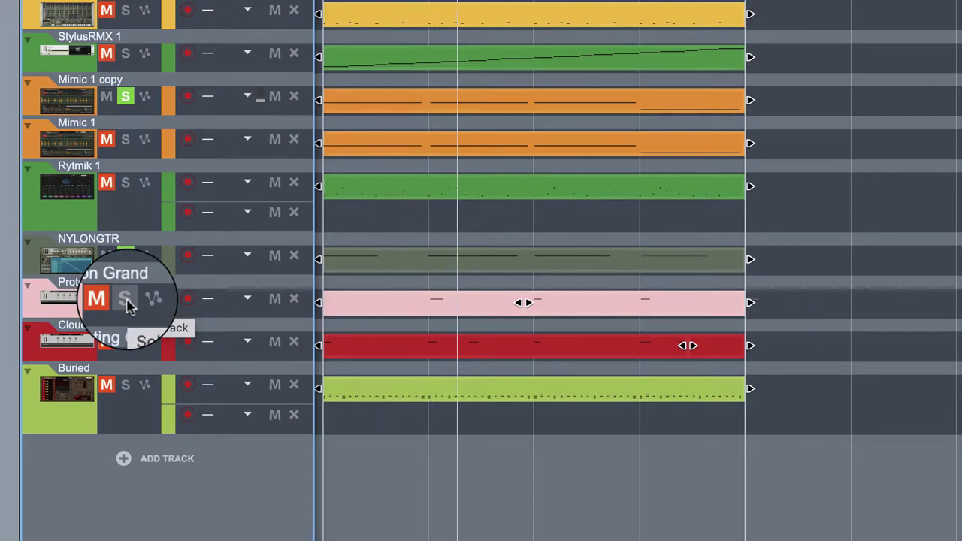
{"action": "left_click", "coordinate": [126, 301]}
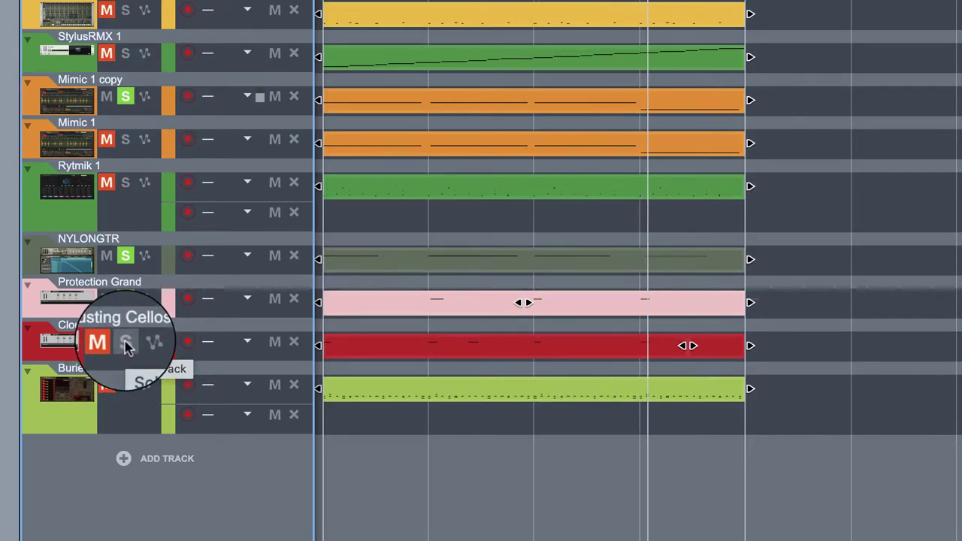
{"action": "left_click", "coordinate": [127, 345]}
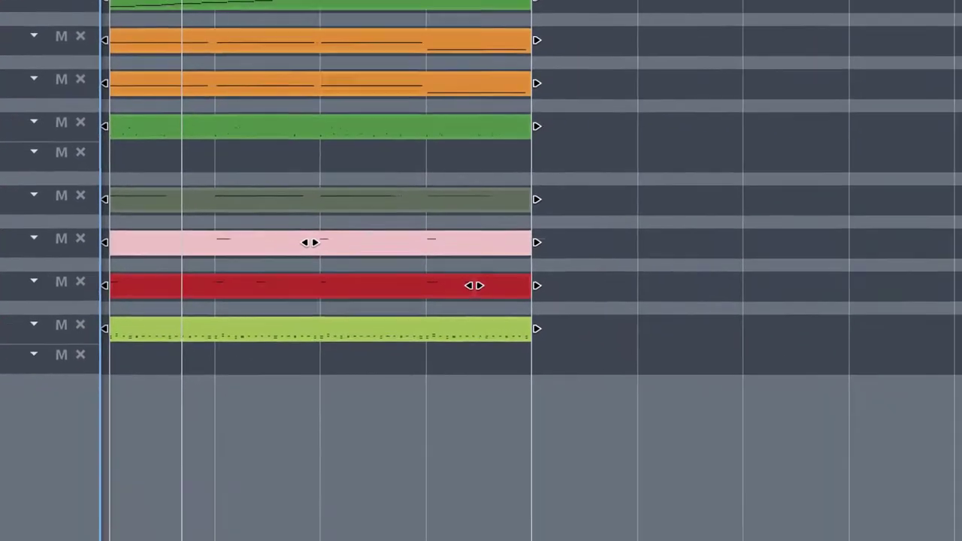
{"action": "left_click", "coordinate": [365, 509]}
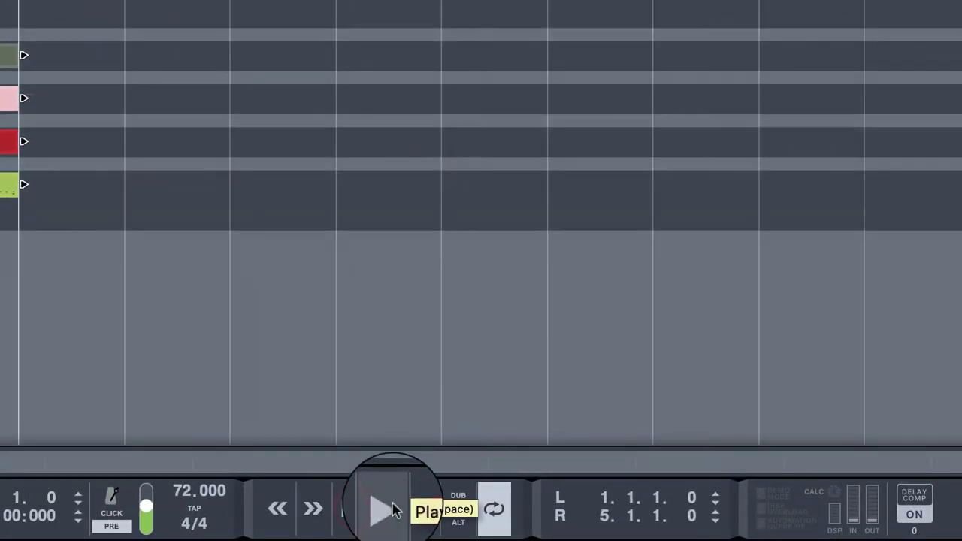
{"action": "left_click", "coordinate": [393, 511]}
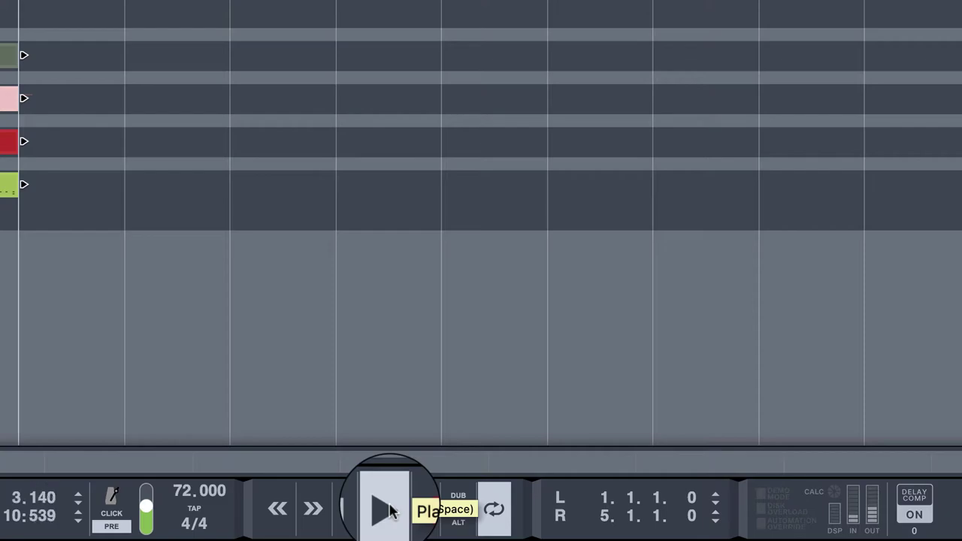
Stop playback and marquee-select all the four-bar clips on every track.
{"action": "left_click", "coordinate": [354, 509]}
{"action": "left_click", "coordinate": [356, 510]}
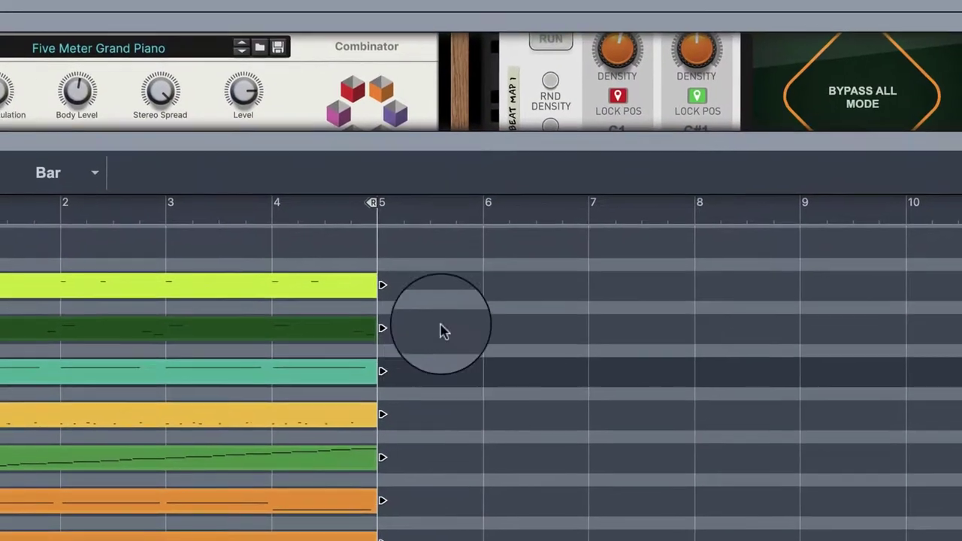
{"action": "left_click", "coordinate": [439, 269]}
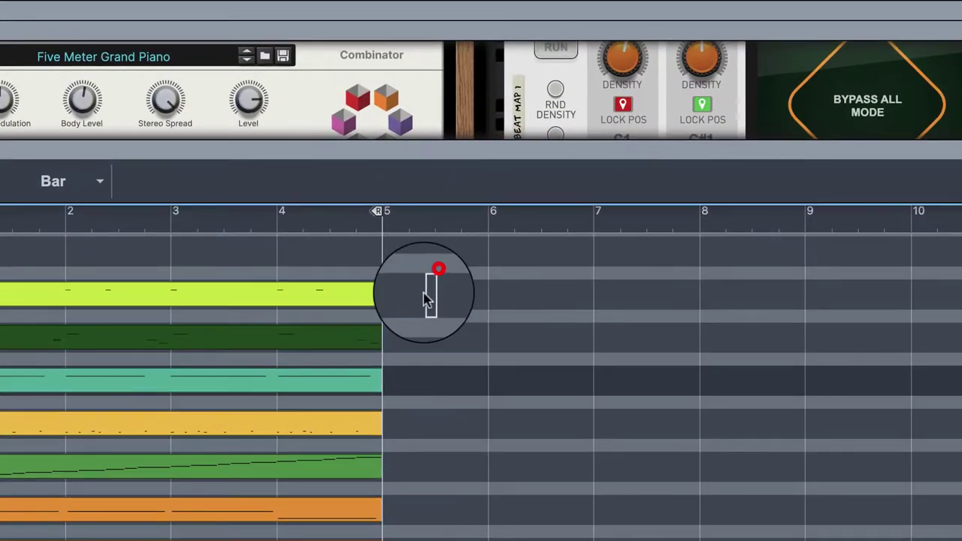
{"action": "mouse_move", "coordinate": [438, 268]}
{"action": "left_mouse_down"}
{"action": "mouse_move", "coordinate": [75, 526]}
{"action": "mouse_move", "coordinate": [8, 537]}
{"action": "left_mouse_up"}
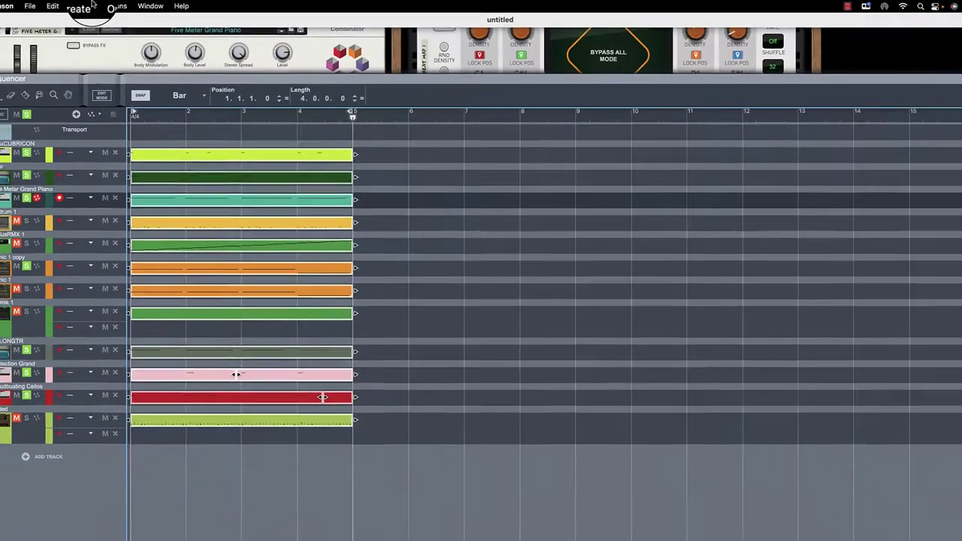
Enable Blocks from the Options menu, confirm, and rewind to bar 1.
{"action": "left_click", "coordinate": [172, 7]}
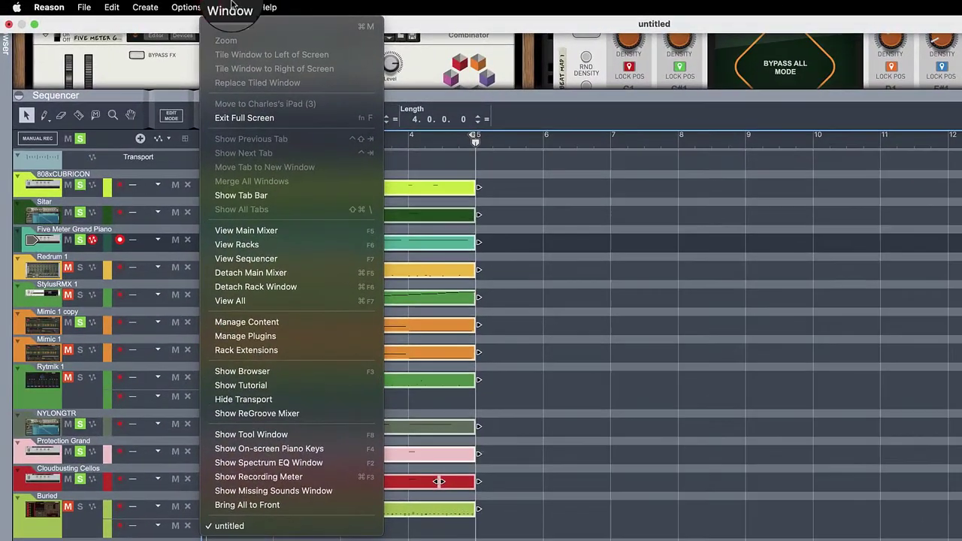
{"action": "mouse_move", "coordinate": [165, 6]}
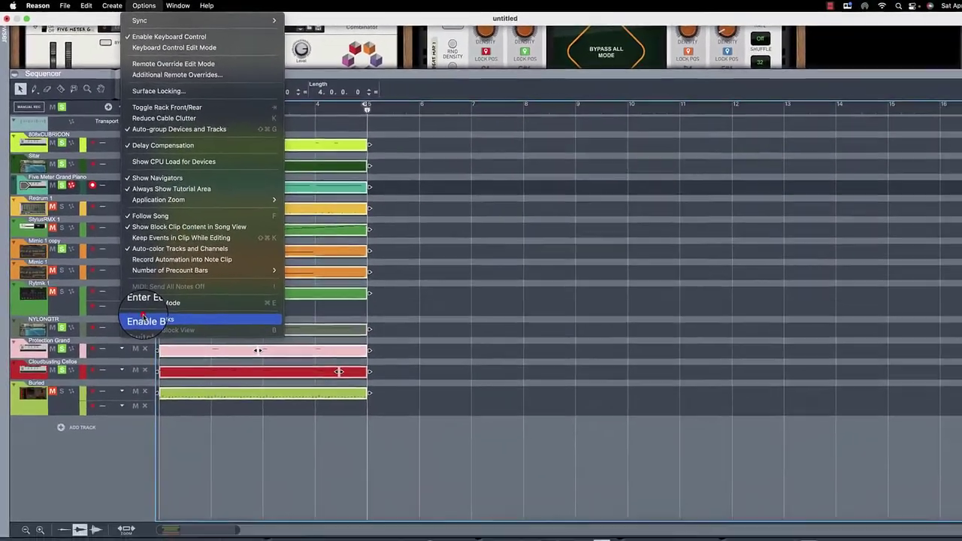
{"action": "left_click", "coordinate": [144, 319]}
{"action": "left_click", "coordinate": [22, 117]}
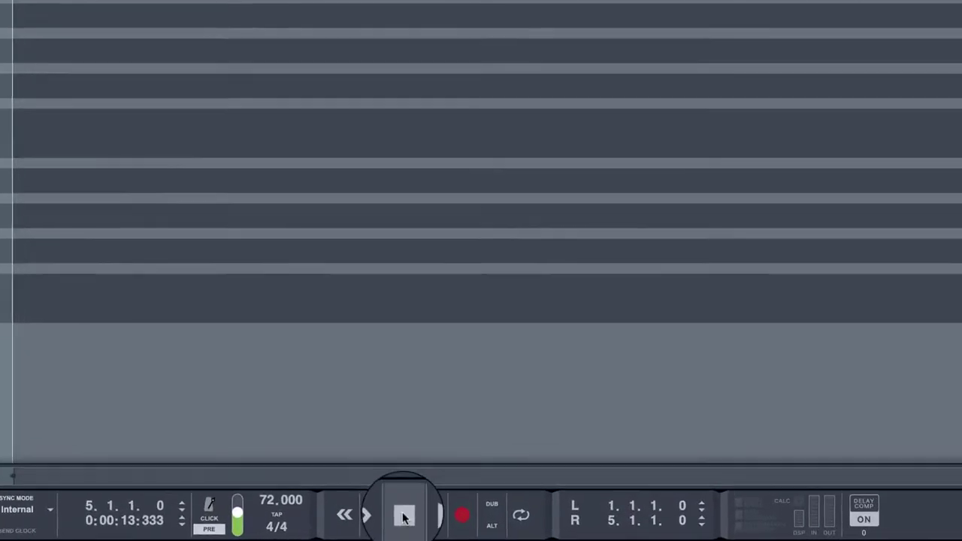
{"action": "left_click", "coordinate": [505, 526]}
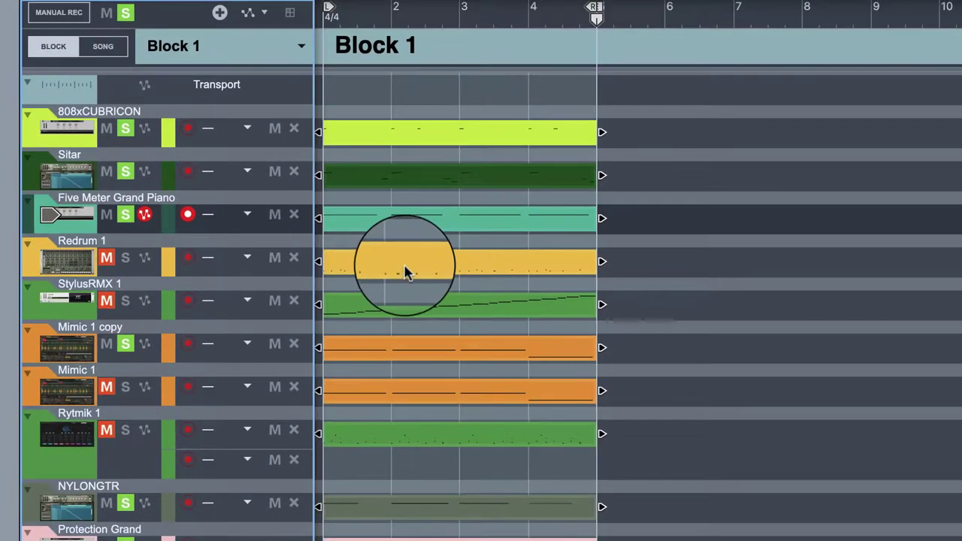
Delete the Redrum 1 and StylusRMX 1 clips from Block 1.
{"action": "left_click", "coordinate": [404, 267]}
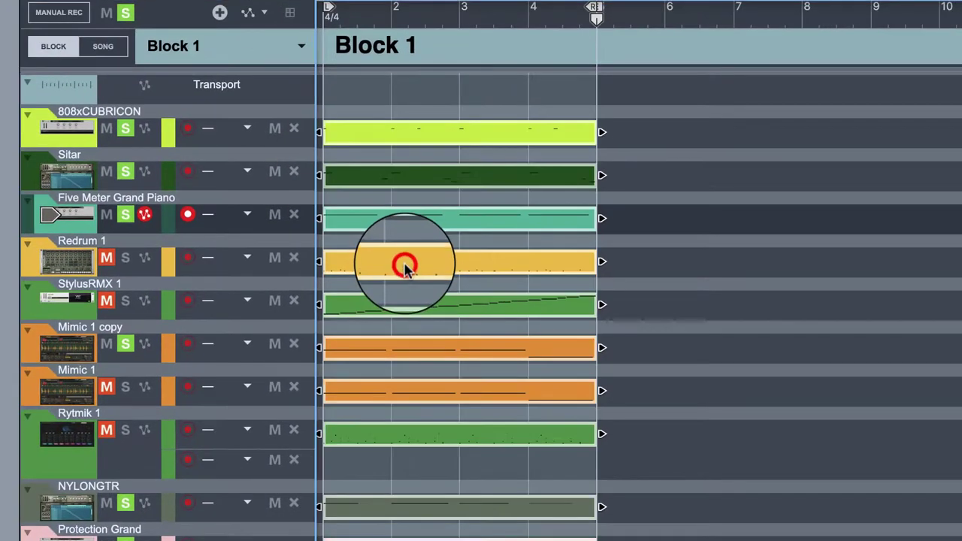
{"action": "left_click", "coordinate": [658, 274]}
{"action": "left_click", "coordinate": [367, 270]}
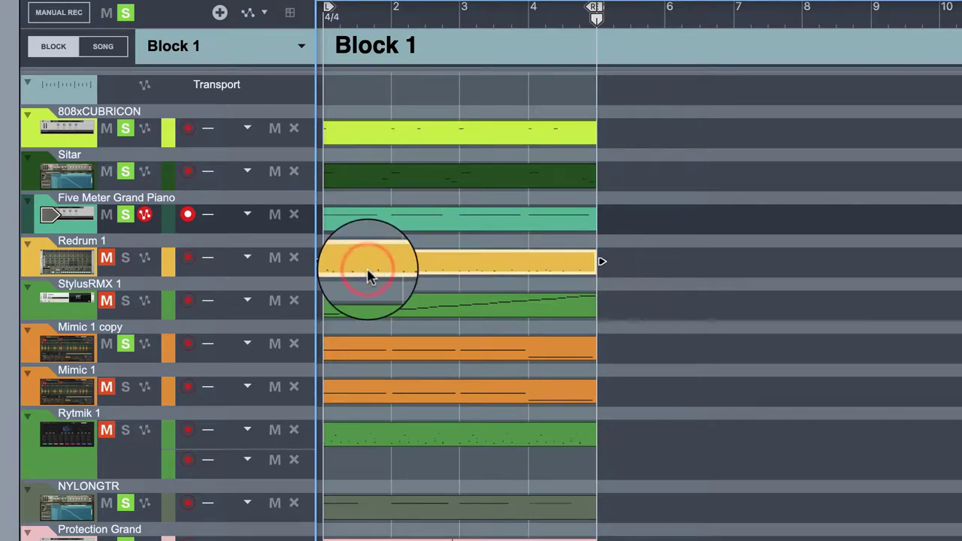
{"action": "key", "text": "Delete"}
{"action": "left_click", "coordinate": [353, 311]}
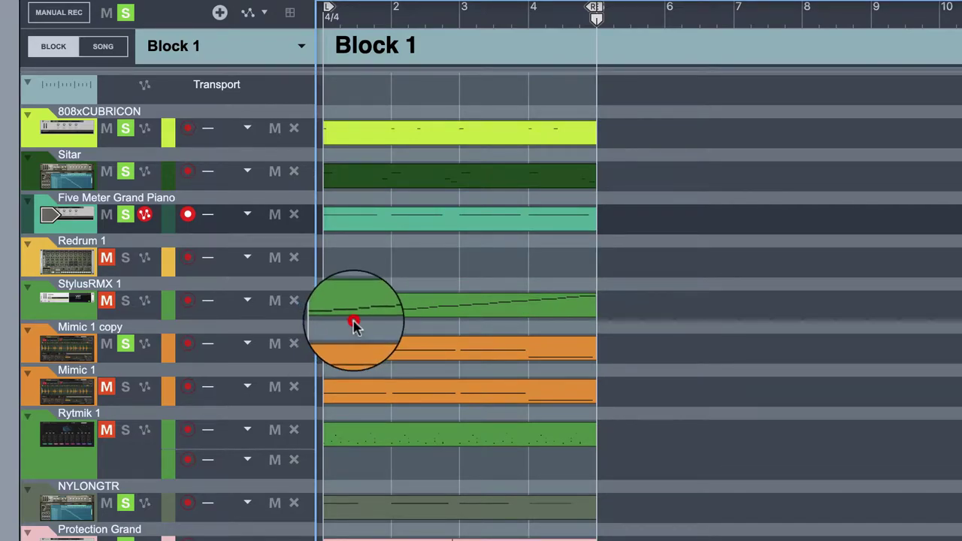
{"action": "key", "text": "Delete"}
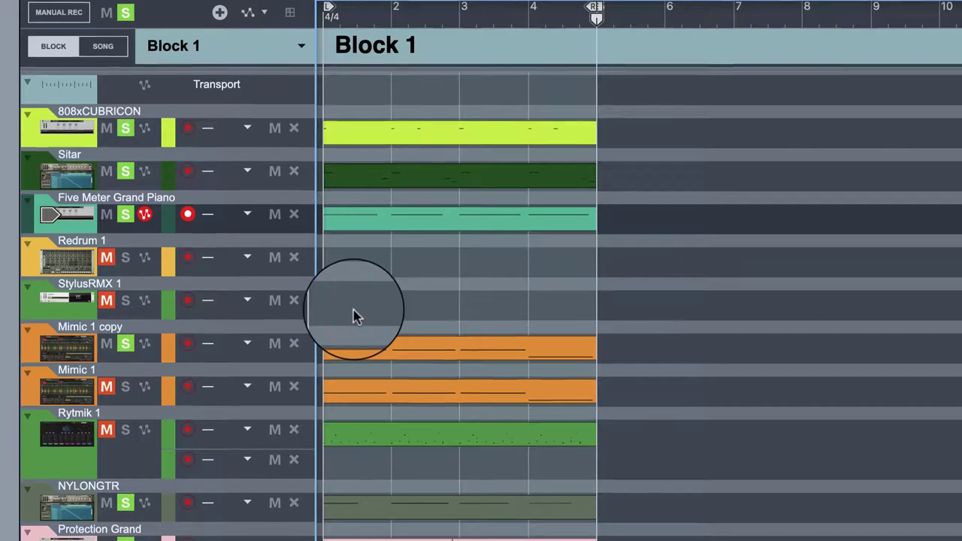
Delete the Mimic 1, Rytmik 1 and Buried clips, then play the block.
{"action": "scroll", "coordinate": [355, 206], "scroll_direction": "down", "scroll_amount": 5}
{"action": "left_click", "coordinate": [385, 193]}
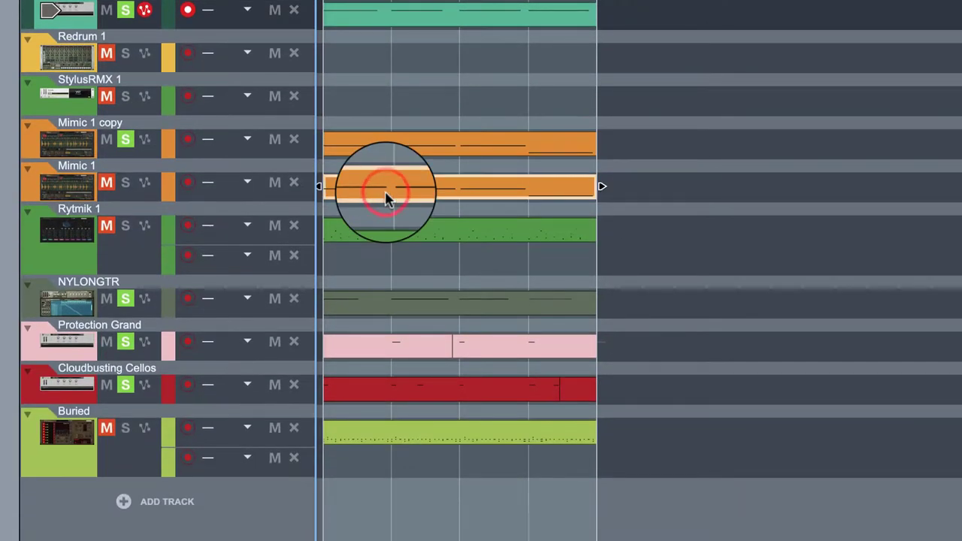
{"action": "key", "text": "Delete"}
{"action": "left_click", "coordinate": [389, 235]}
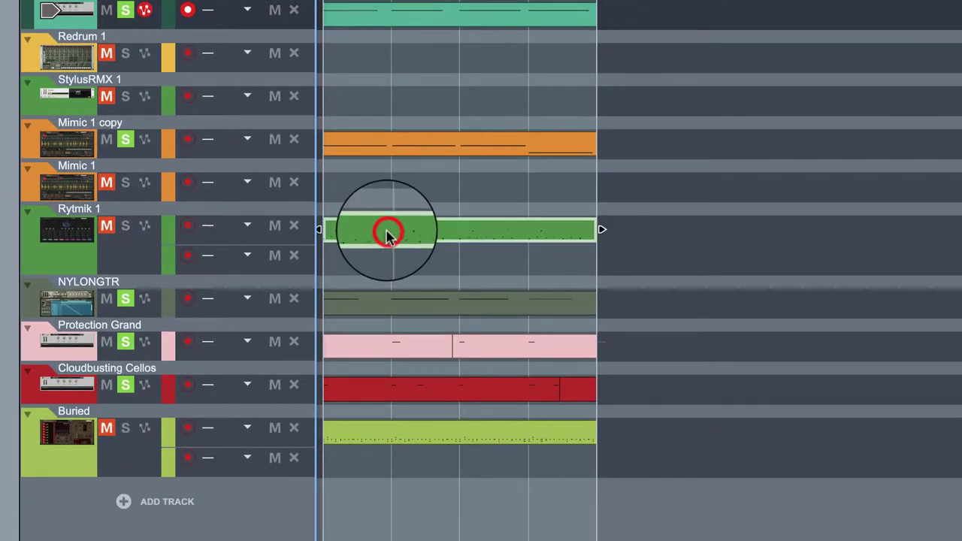
{"action": "key", "text": "Delete"}
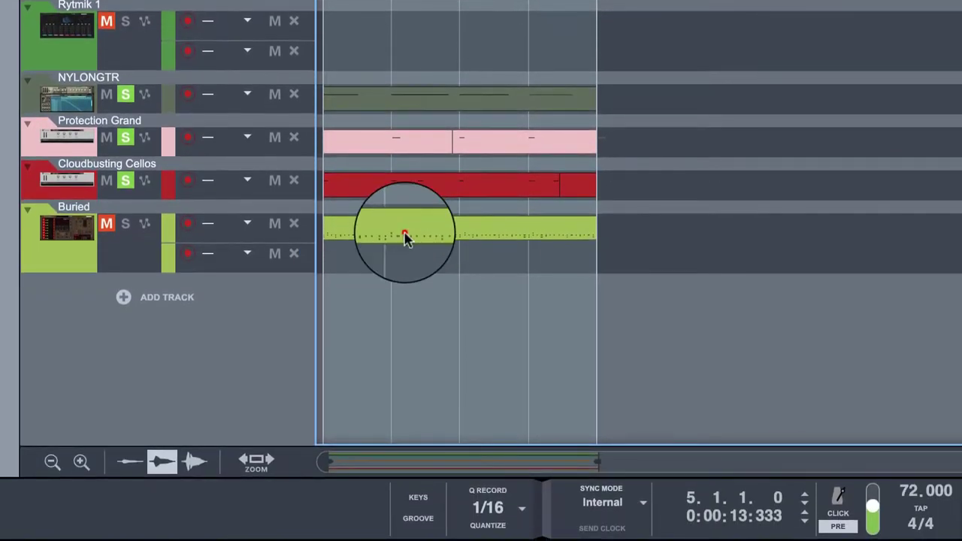
{"action": "left_click", "coordinate": [405, 441]}
{"action": "key", "text": "Delete"}
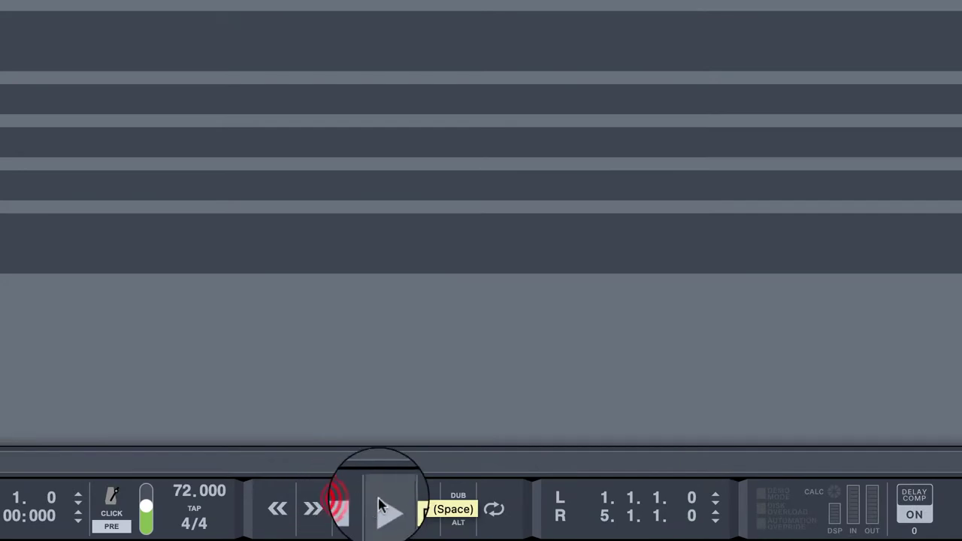
{"action": "left_click", "coordinate": [385, 509]}
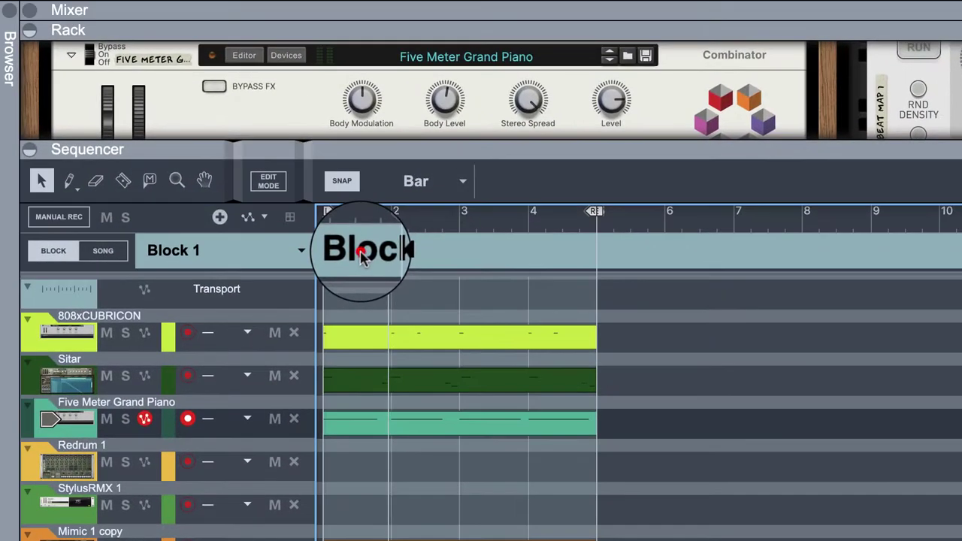
Rename Block 1 to Intro.
{"action": "double_click", "coordinate": [361, 253]}
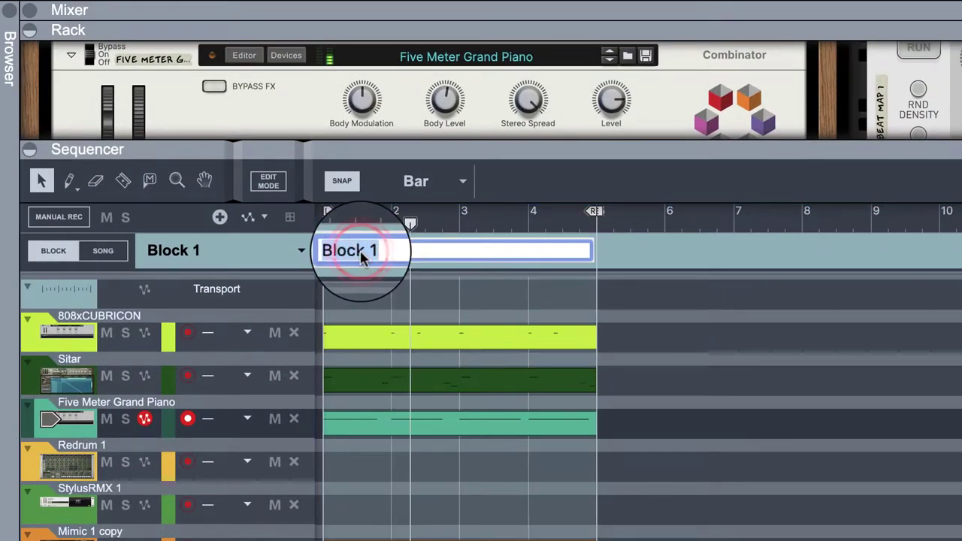
{"action": "key", "text": "BackSpace"}
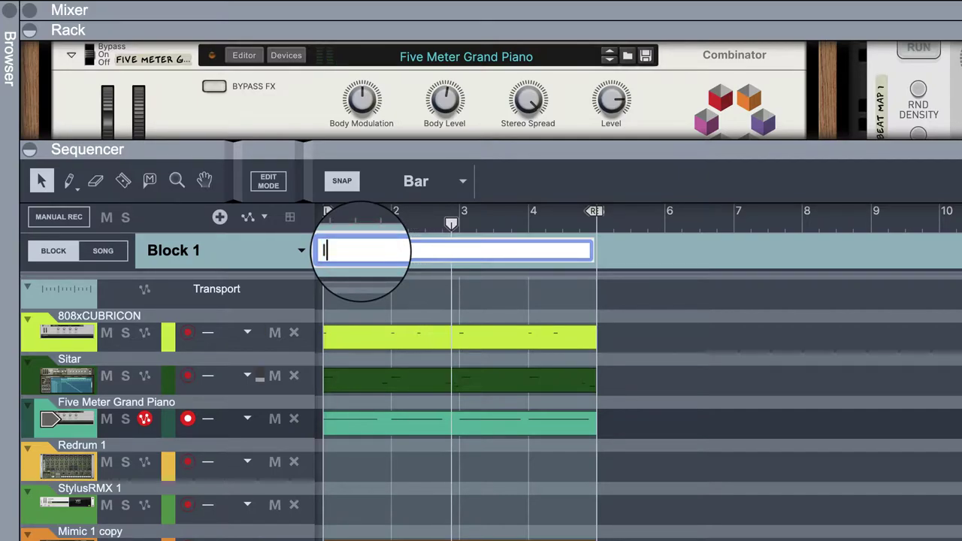
{"action": "type", "text": "Intro"}
{"action": "key", "text": "Return"}
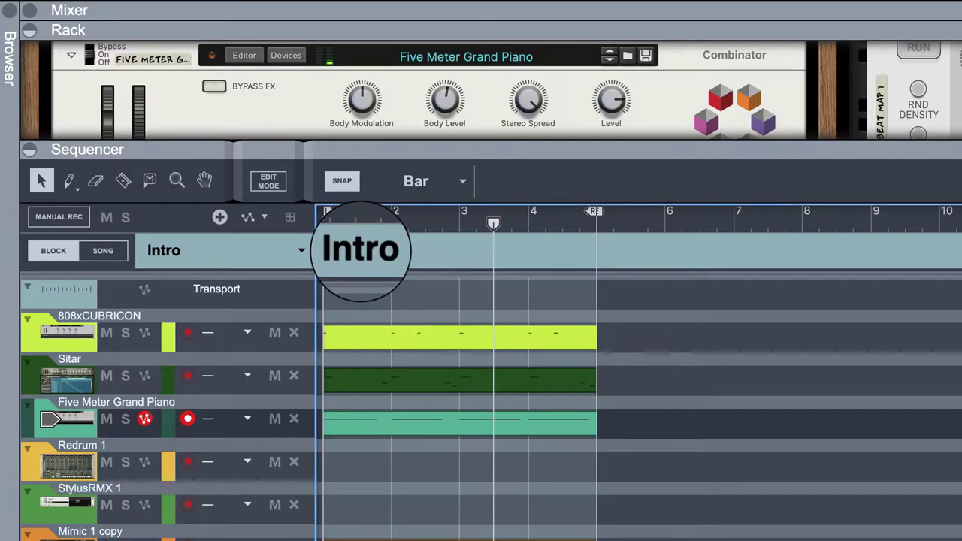
Rename the block to Intro|PITCHED and copy all its clips with Cmd+C.
{"action": "left_click", "coordinate": [394, 253]}
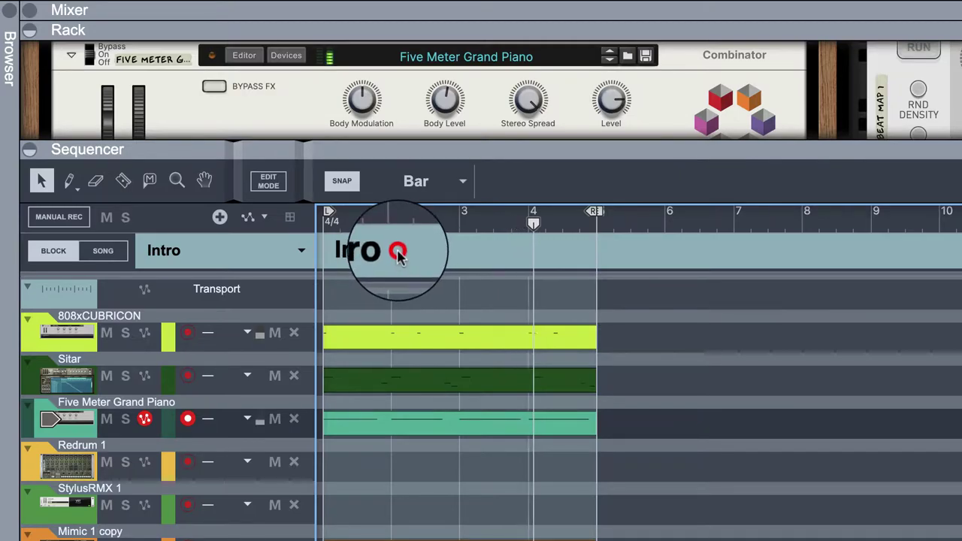
{"action": "double_click", "coordinate": [394, 253]}
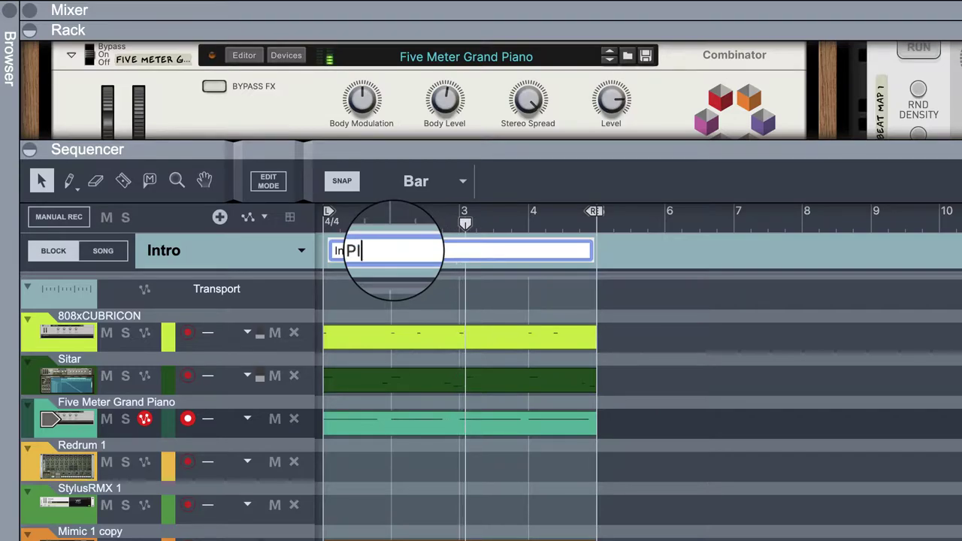
{"action": "key", "text": "Return"}
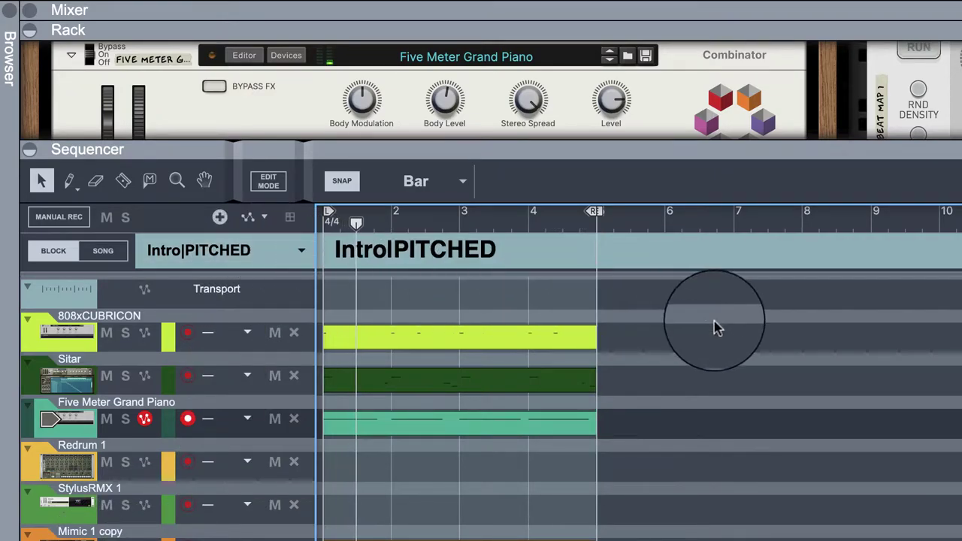
{"action": "left_click_drag", "start_coordinate": [657, 315], "coordinate": [323, 540]}
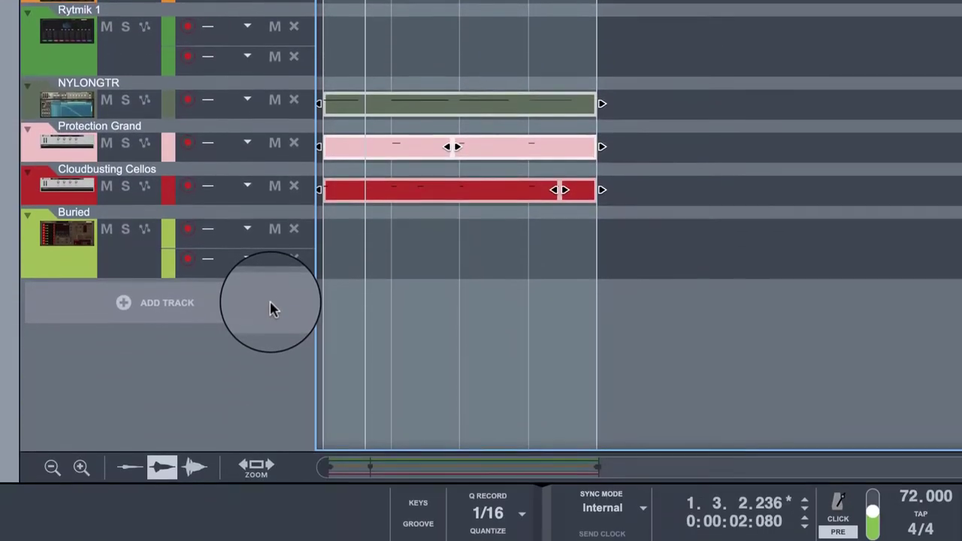
{"action": "key", "text": "super+c"}
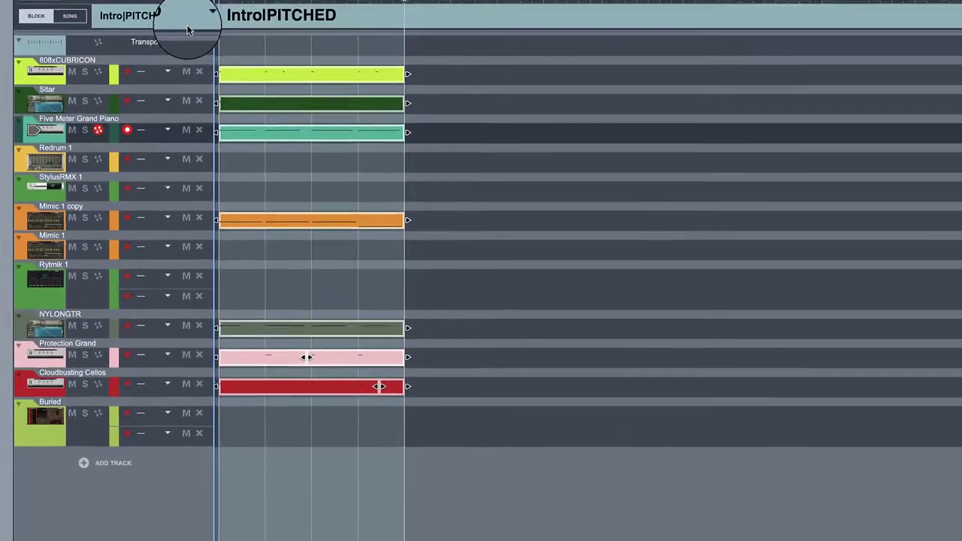
Switch to Block 2 and make it four bars long, ending at bar 5.
{"action": "left_click", "coordinate": [180, 62]}
{"action": "left_click", "coordinate": [151, 76]}
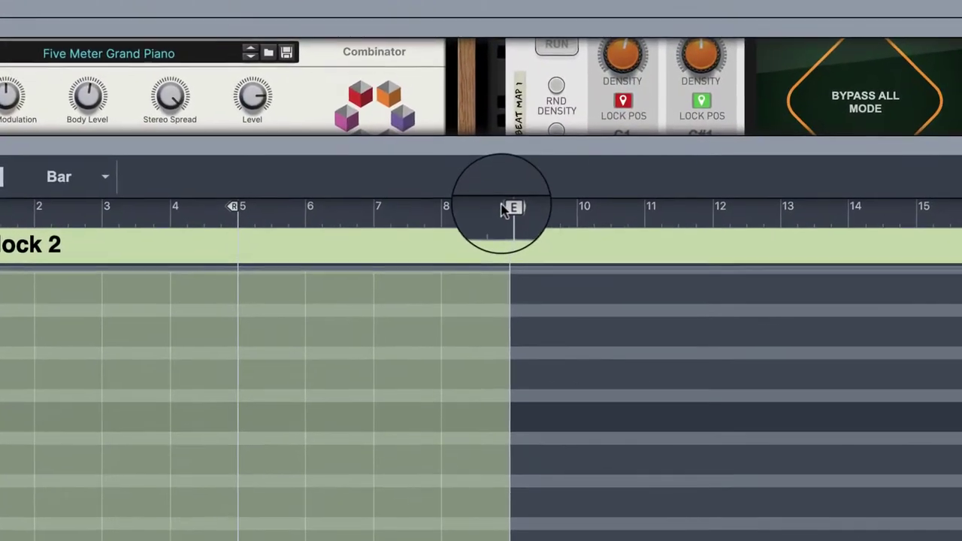
{"action": "left_click_drag", "start_coordinate": [555, 36], "coordinate": [529, 52]}
{"action": "left_click_drag", "start_coordinate": [468, 235], "coordinate": [228, 292]}
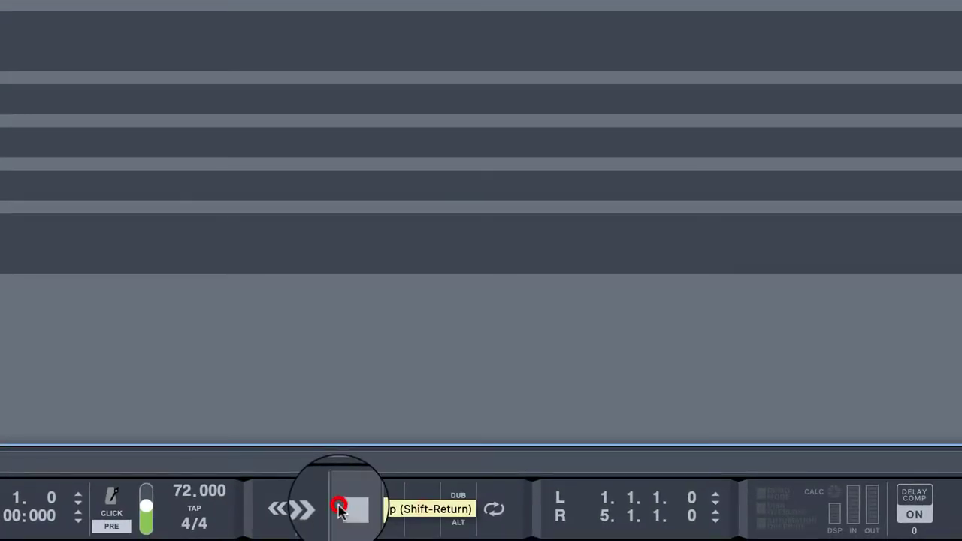
Stop playback and move the orange clip down into the Mimic 1 lane.
{"action": "left_click", "coordinate": [350, 509]}
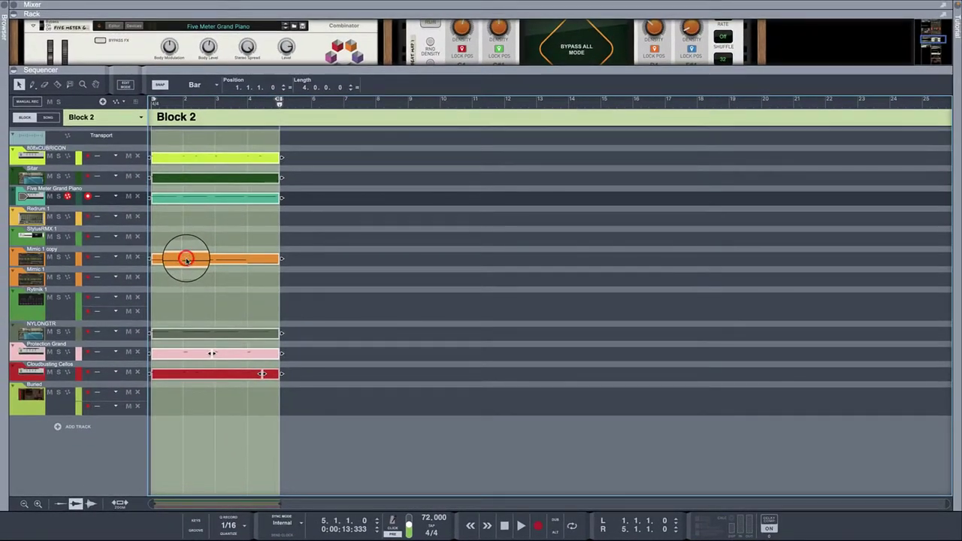
{"action": "left_click", "coordinate": [157, 284]}
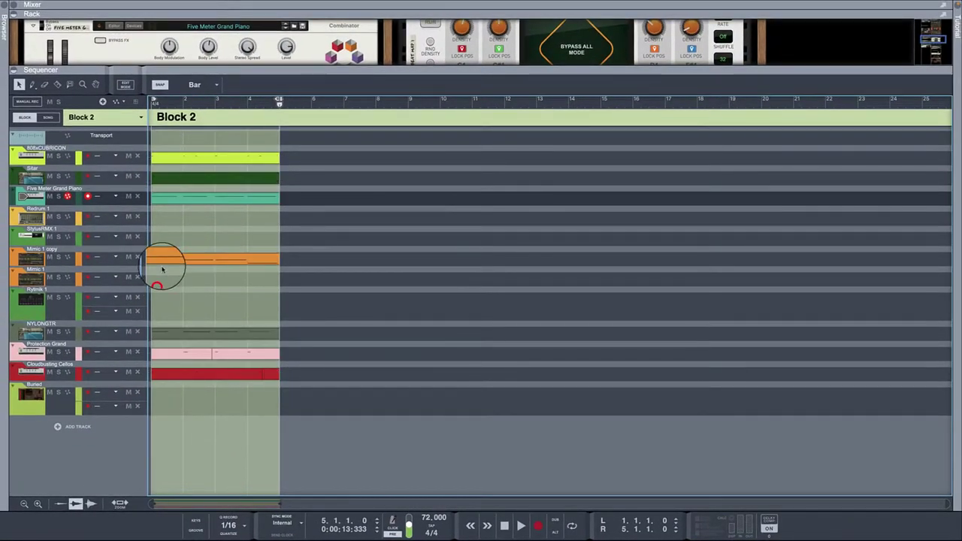
{"action": "left_click_drag", "start_coordinate": [162, 260], "coordinate": [162, 278]}
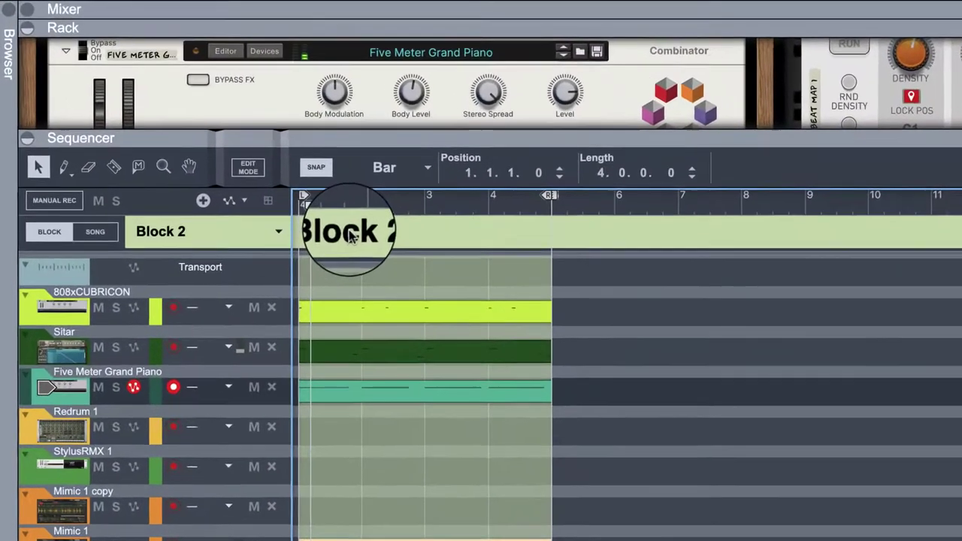
Rename Block 2 to INTRO REGULAR.
{"action": "double_click", "coordinate": [176, 123]}
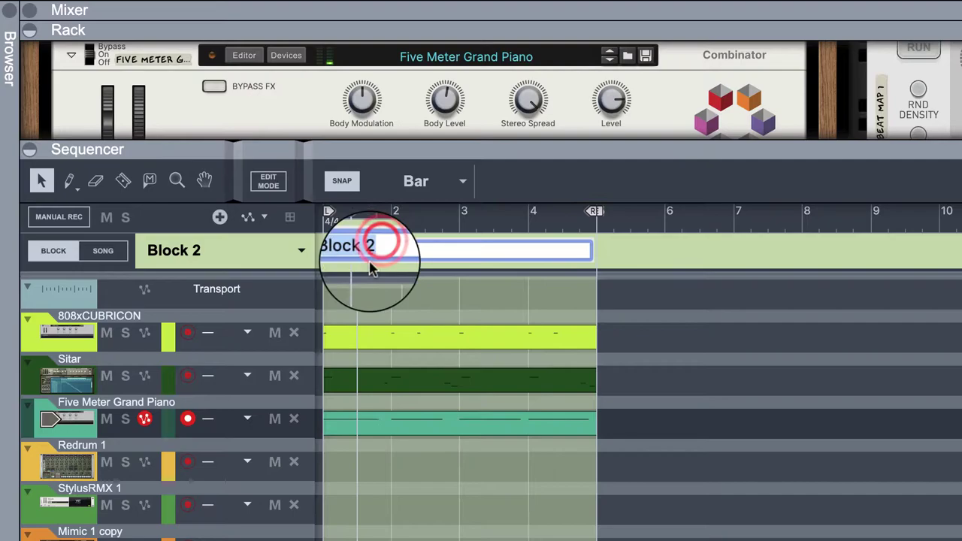
{"action": "key", "text": "BackSpace"}
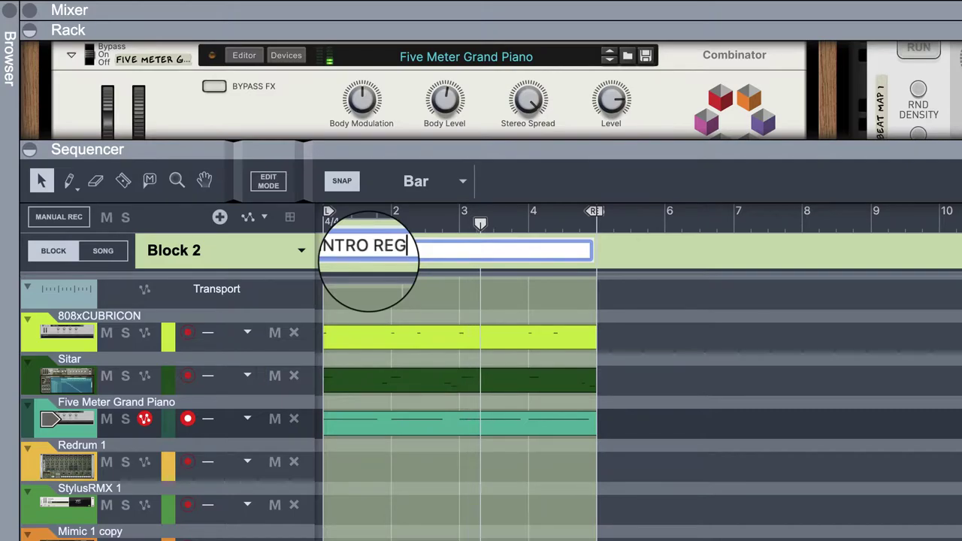
{"action": "type", "text": "INTRO REGULAR"}
{"action": "key", "text": "Return"}
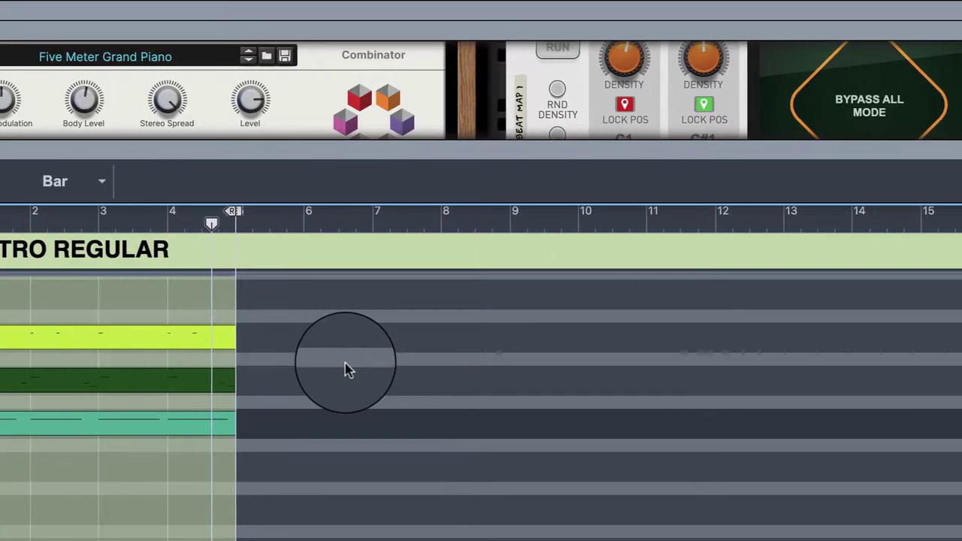
Copy the clips from the song arrangement view, then go back to block editing.
{"action": "left_click", "coordinate": [671, 365]}
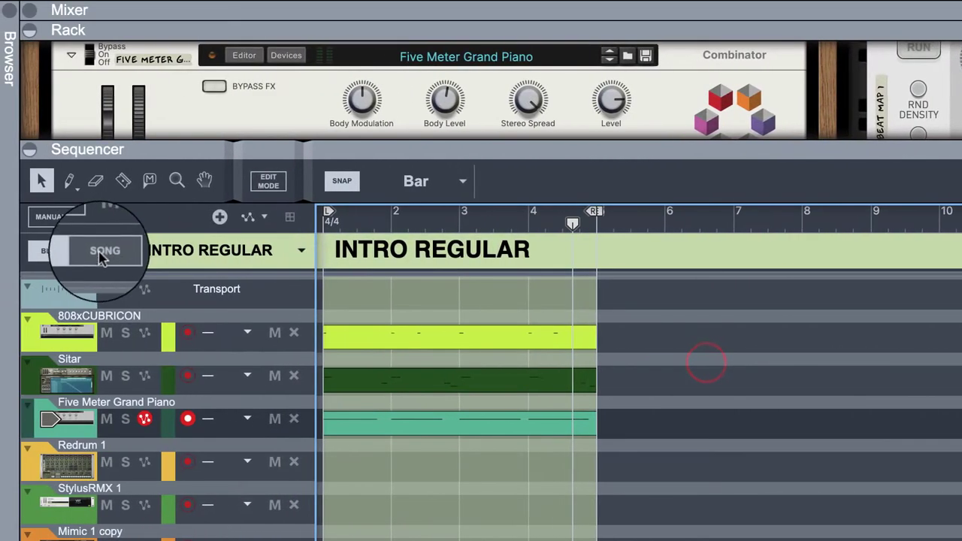
{"action": "left_click", "coordinate": [103, 252]}
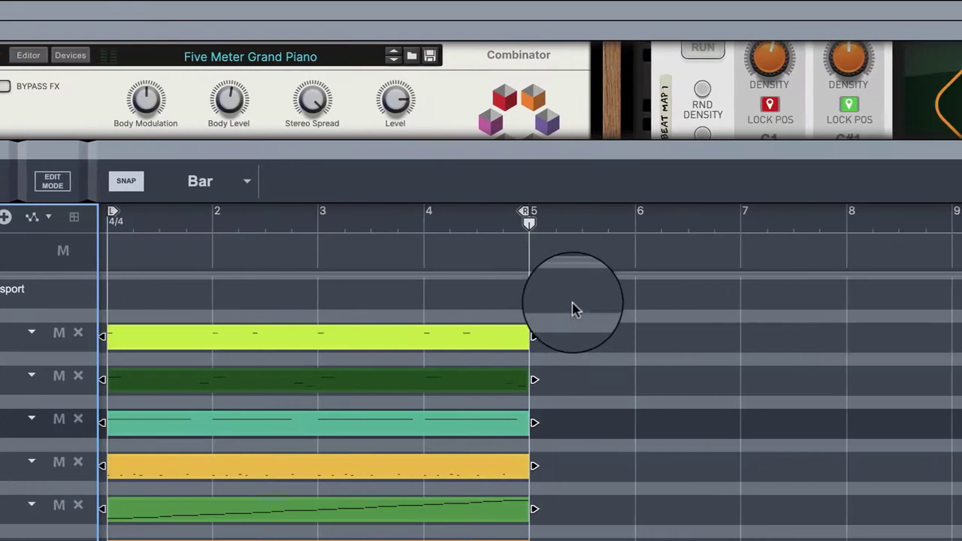
{"action": "left_click_drag", "start_coordinate": [573, 309], "coordinate": [0, 540]}
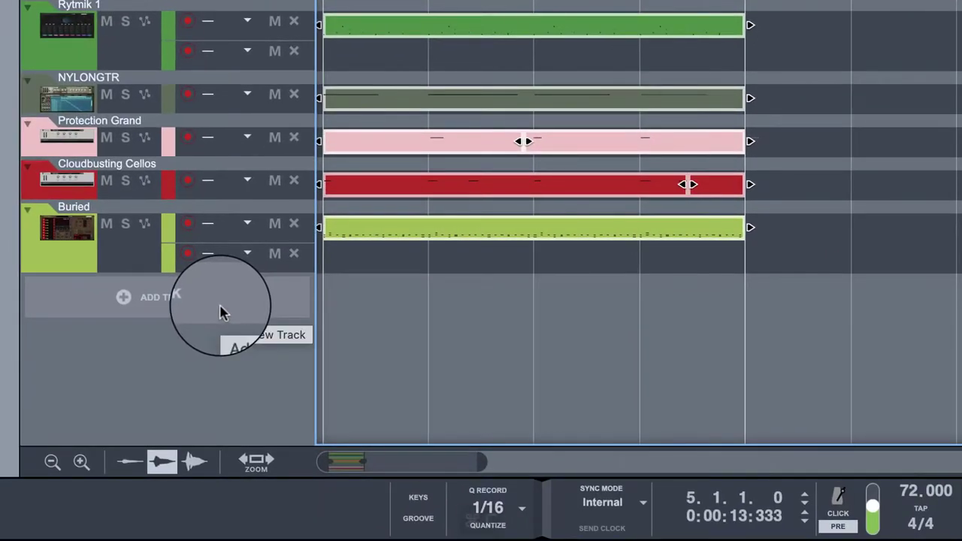
{"action": "key", "text": "super+c"}
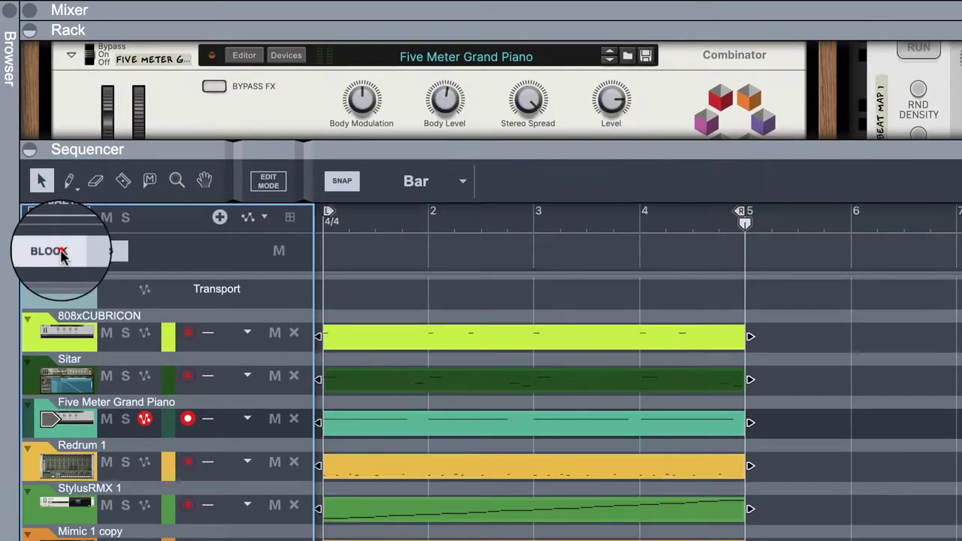
{"action": "left_click", "coordinate": [54, 250]}
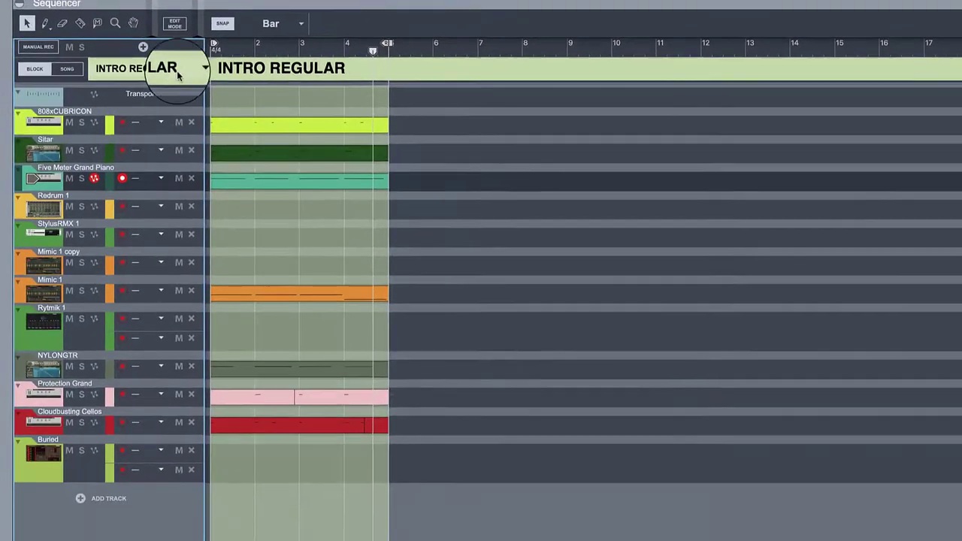
Switch to Block 3 from the block list.
{"action": "left_click", "coordinate": [271, 250]}
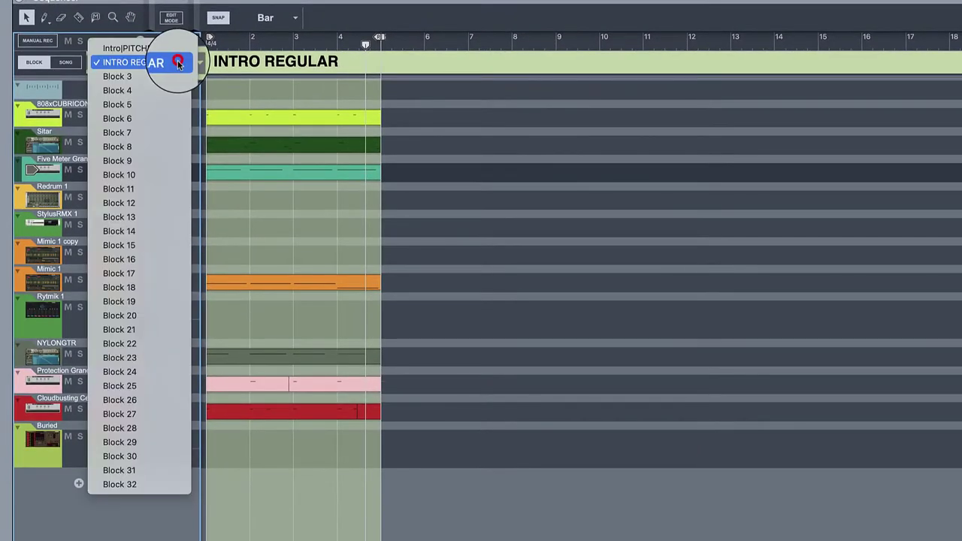
{"action": "left_click", "coordinate": [170, 79]}
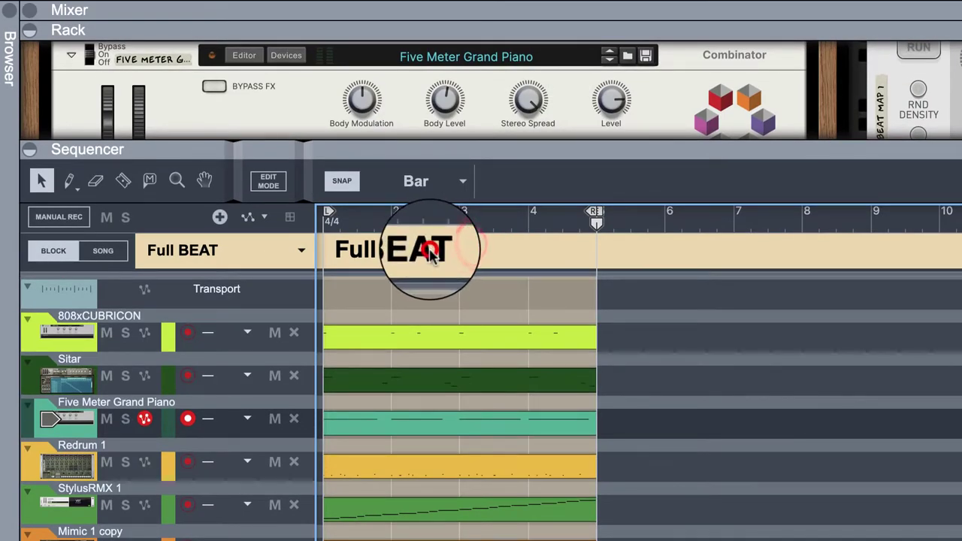
Rename the Full BEAT block to Full BEAT Pitched, then play and stop it.
{"action": "double_click", "coordinate": [430, 188]}
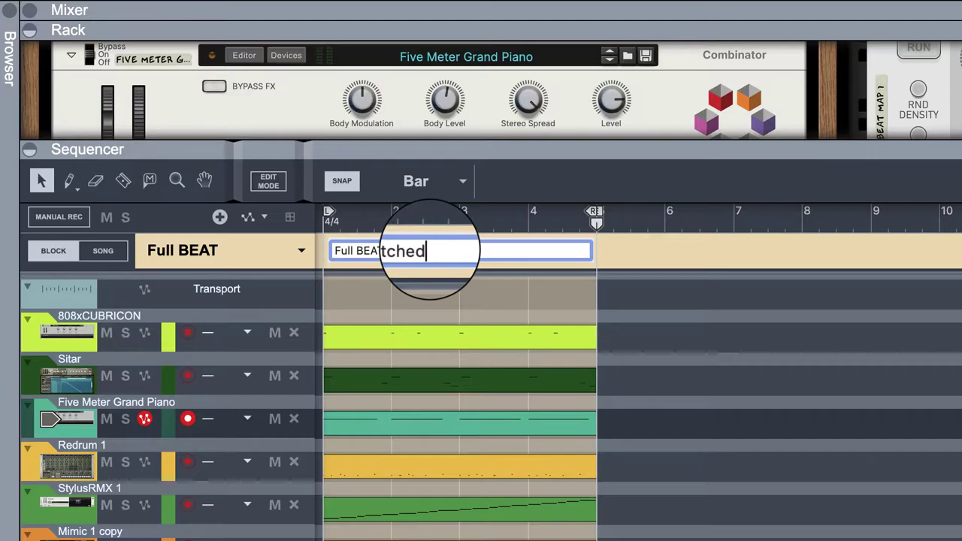
{"action": "key", "text": "Return"}
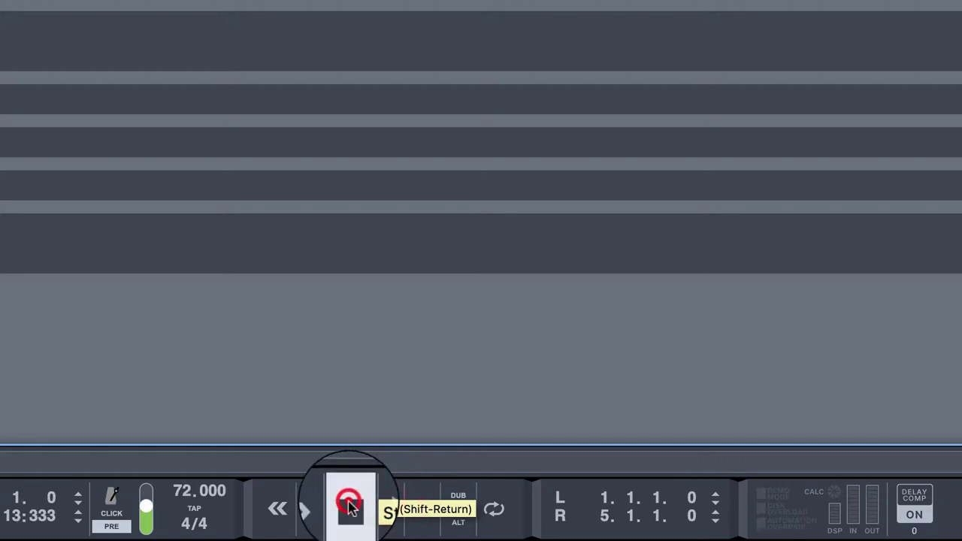
{"action": "left_click", "coordinate": [376, 508]}
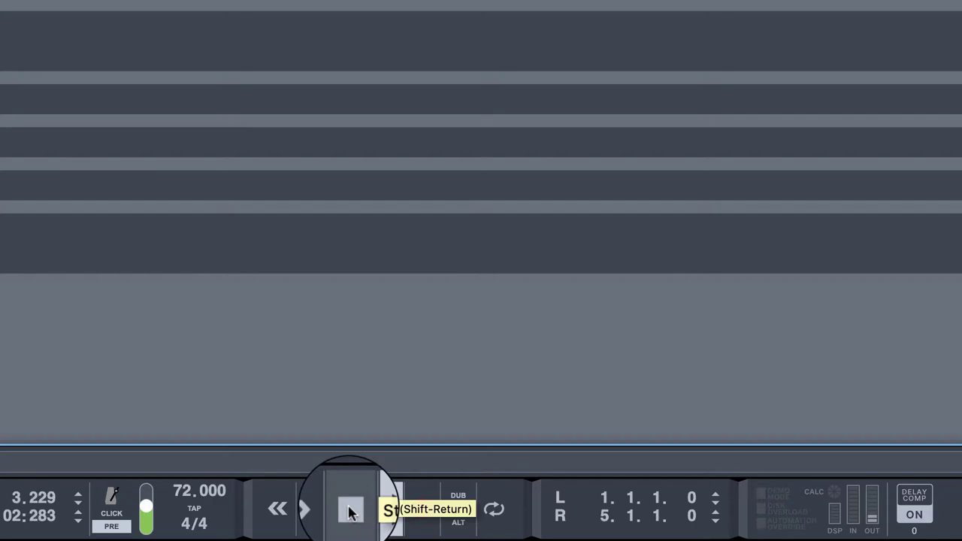
{"action": "left_click", "coordinate": [350, 510]}
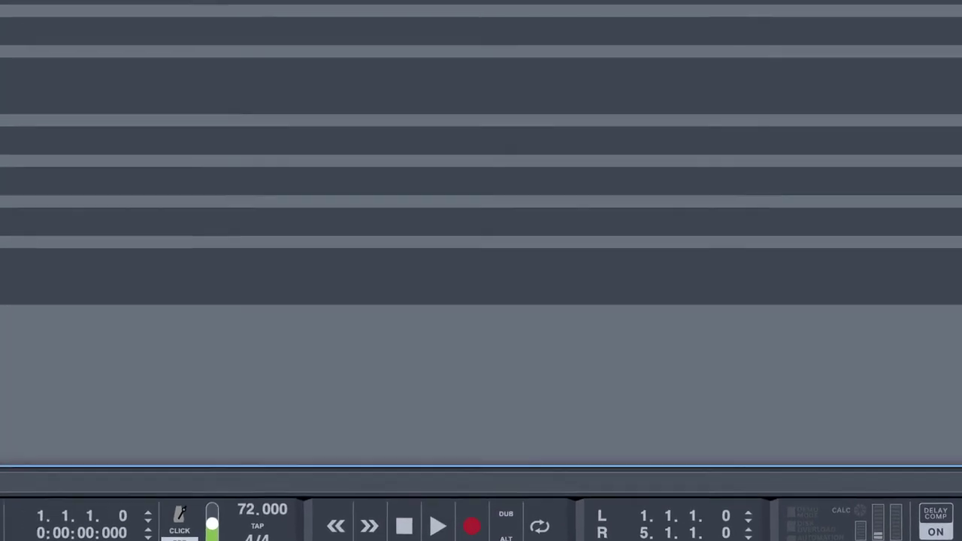
Switch to Block 4, end it at bar 5 and paste the copied clips.
{"action": "left_click", "coordinate": [194, 57]}
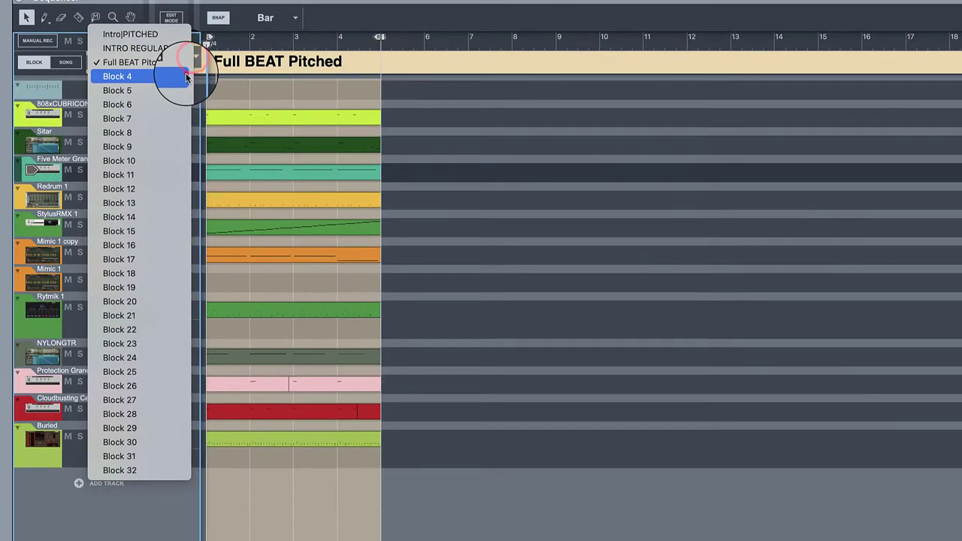
{"action": "left_click", "coordinate": [187, 76]}
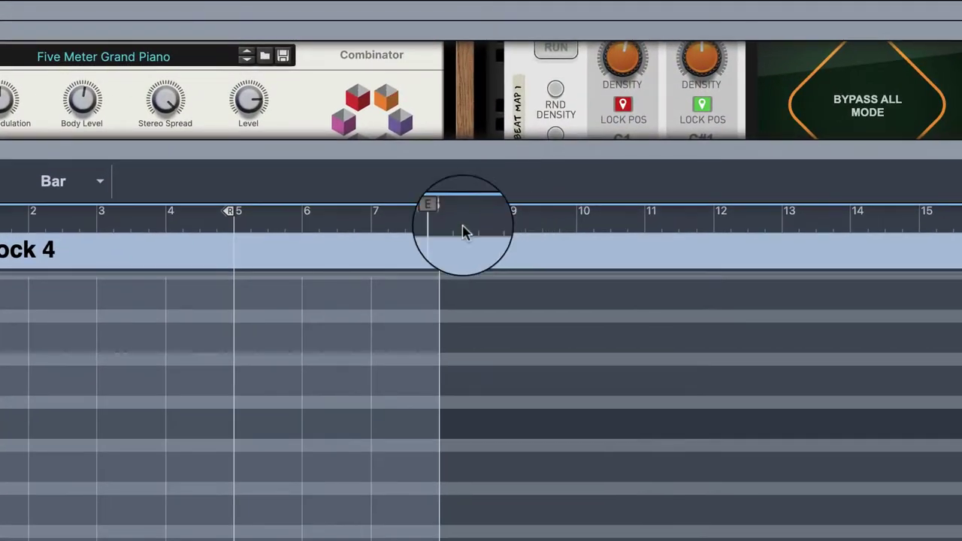
{"action": "left_click_drag", "start_coordinate": [464, 232], "coordinate": [234, 267]}
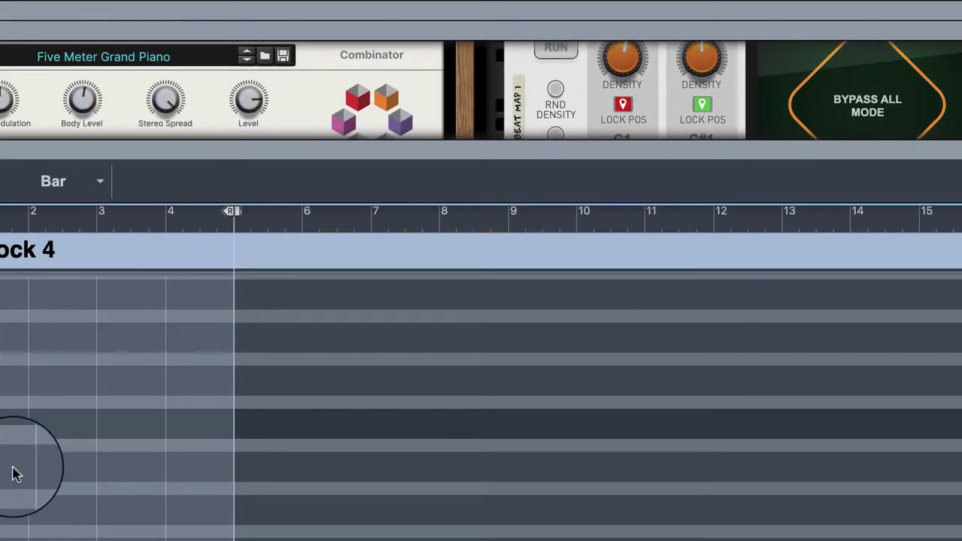
{"action": "key", "text": "super+v"}
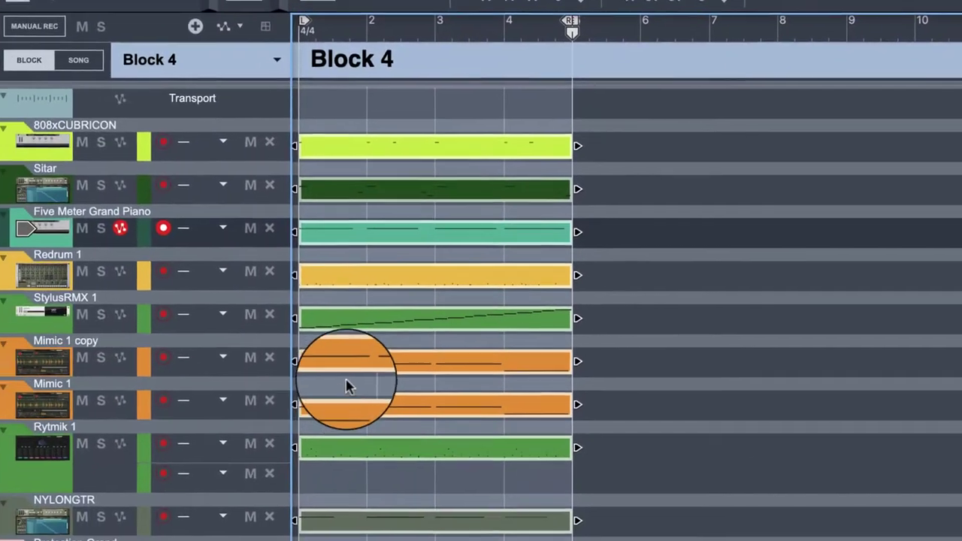
Delete the Mimic 1 copy clip, play the block and rename it Full NP.
{"action": "left_click", "coordinate": [12, 540]}
{"action": "left_click", "coordinate": [376, 359]}
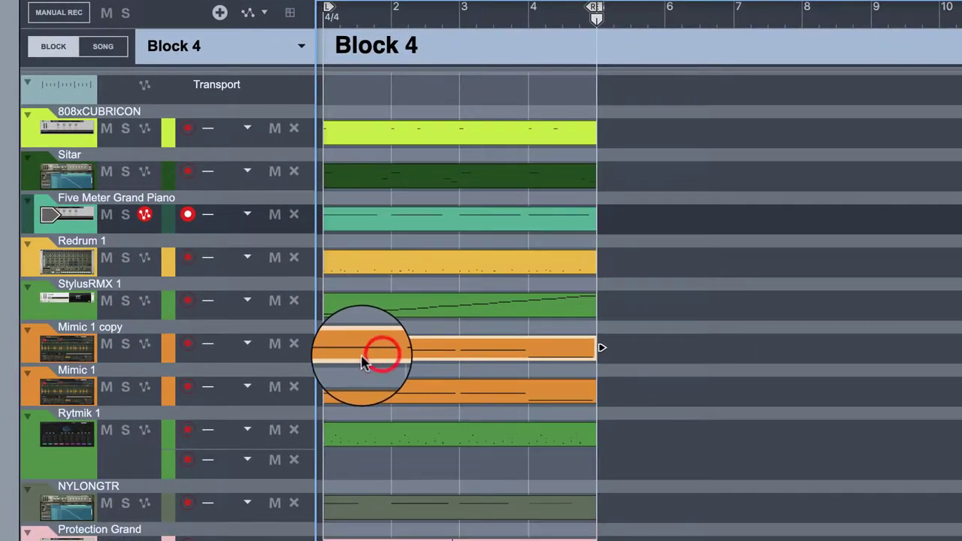
{"action": "key", "text": "Delete"}
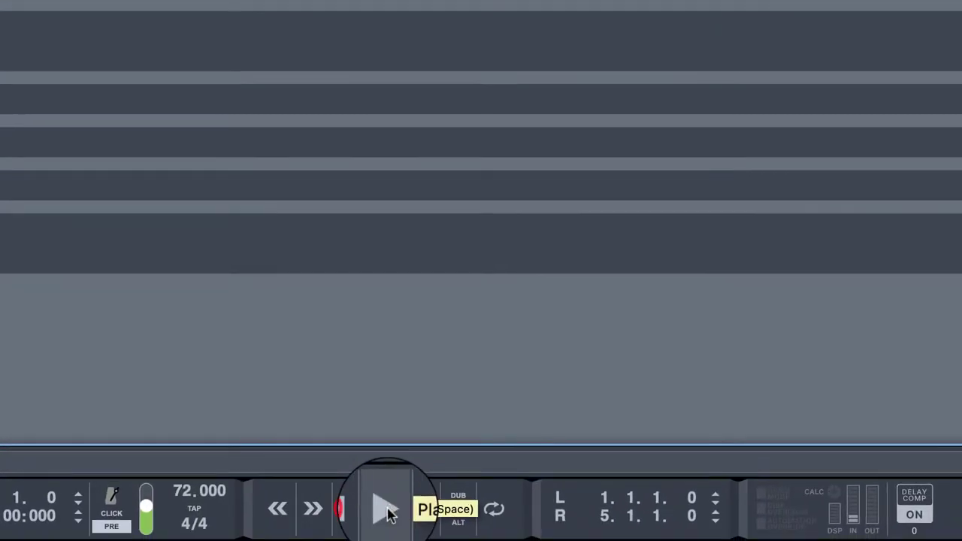
{"action": "left_click", "coordinate": [389, 513]}
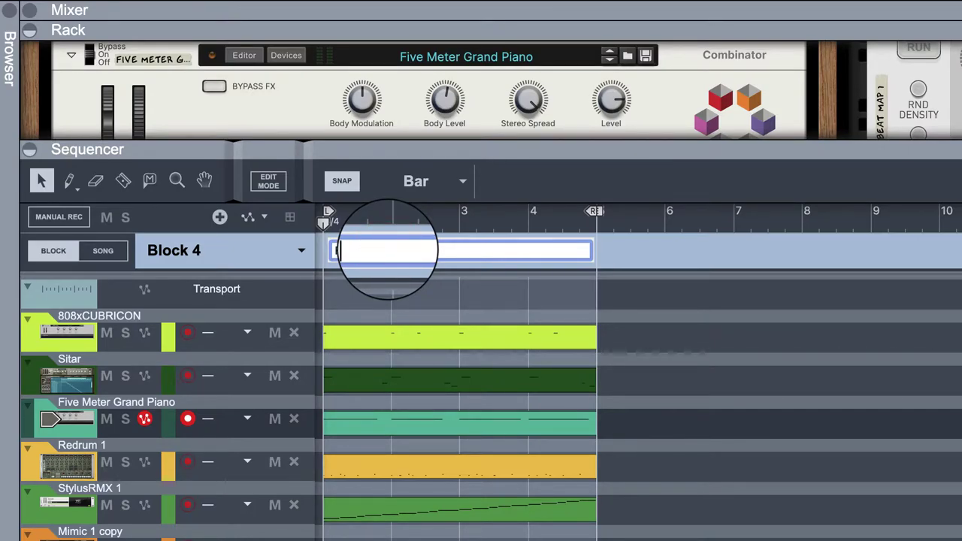
{"action": "type", "text": "Full NP"}
{"action": "key", "text": "Return"}
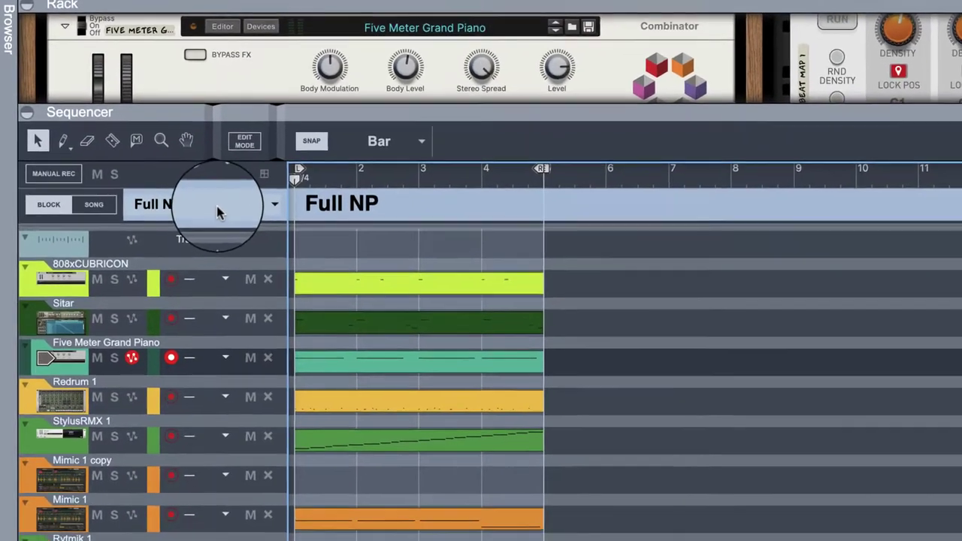
Switch to Block 5, end it at bar 5, paste the copied clips and play it back.
{"action": "left_click", "coordinate": [238, 253]}
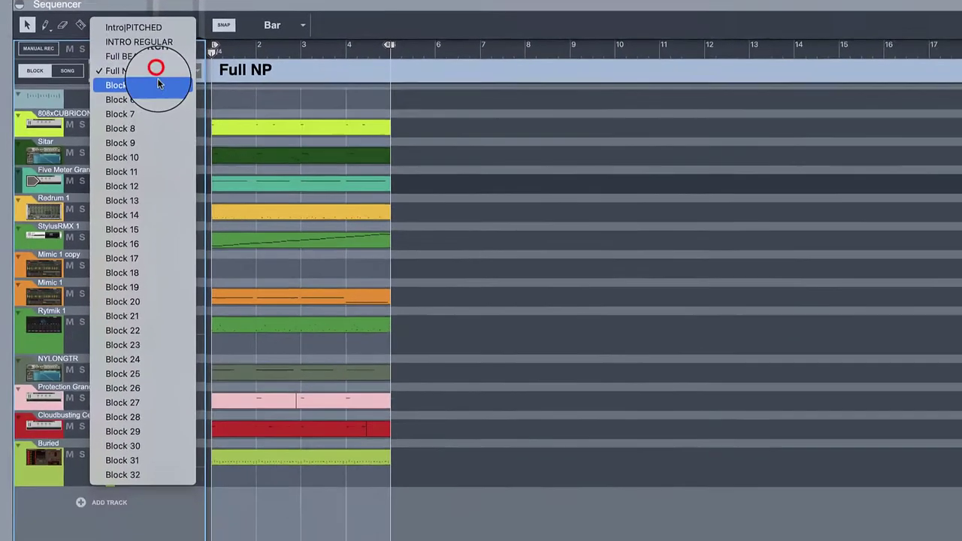
{"action": "left_click", "coordinate": [148, 78]}
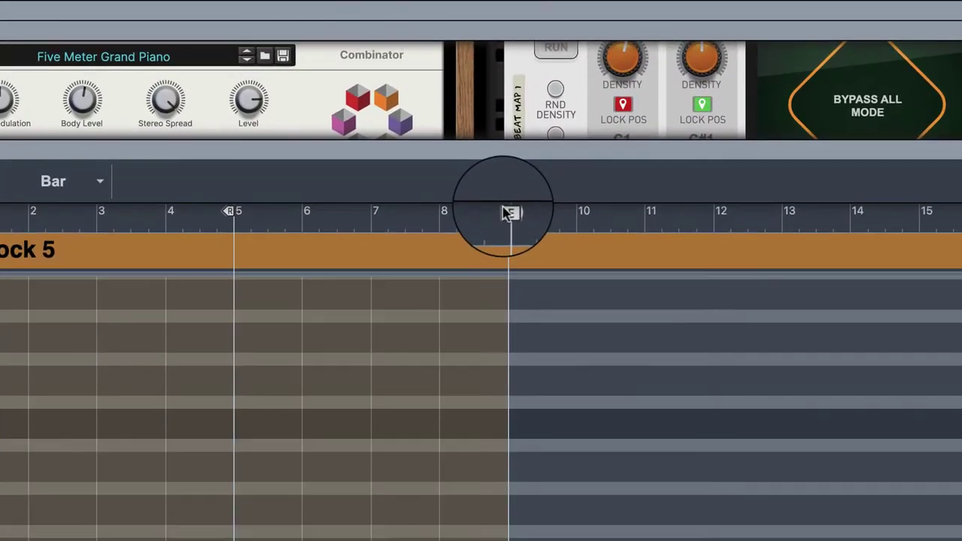
{"action": "left_click_drag", "start_coordinate": [533, 136], "coordinate": [303, 135]}
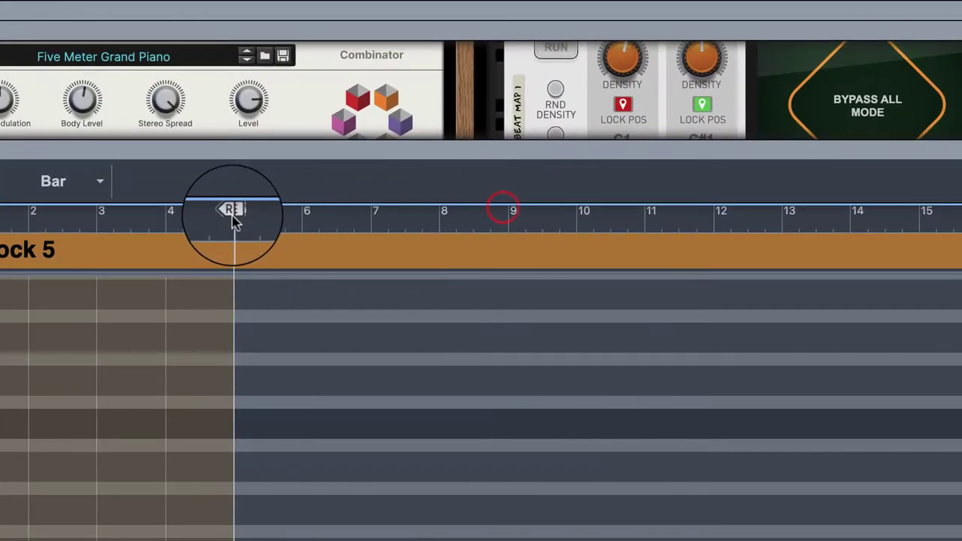
{"action": "key", "text": "super+v"}
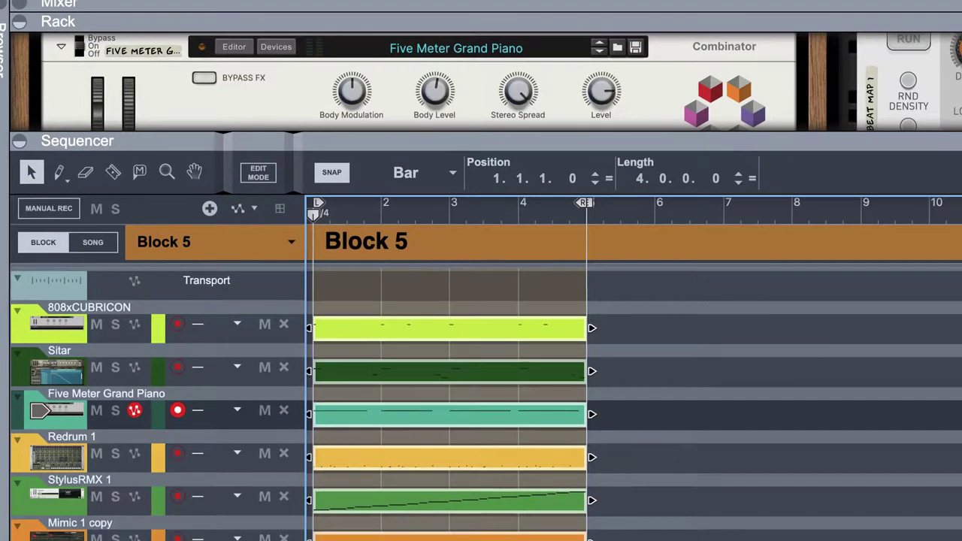
{"action": "left_click", "coordinate": [386, 510]}
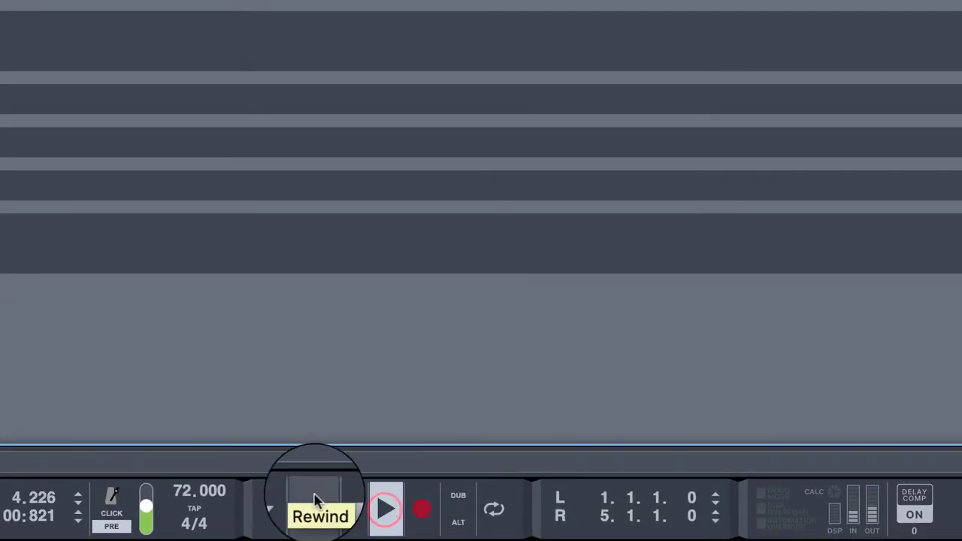
{"action": "left_click", "coordinate": [349, 509]}
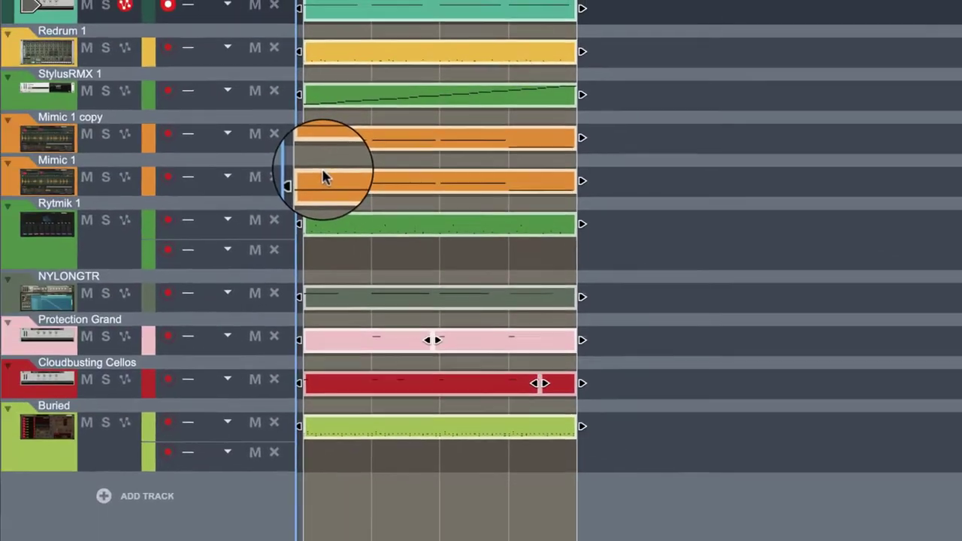
Delete the Mimic 1 clip from Block 5 and start playback.
{"action": "left_click", "coordinate": [345, 194]}
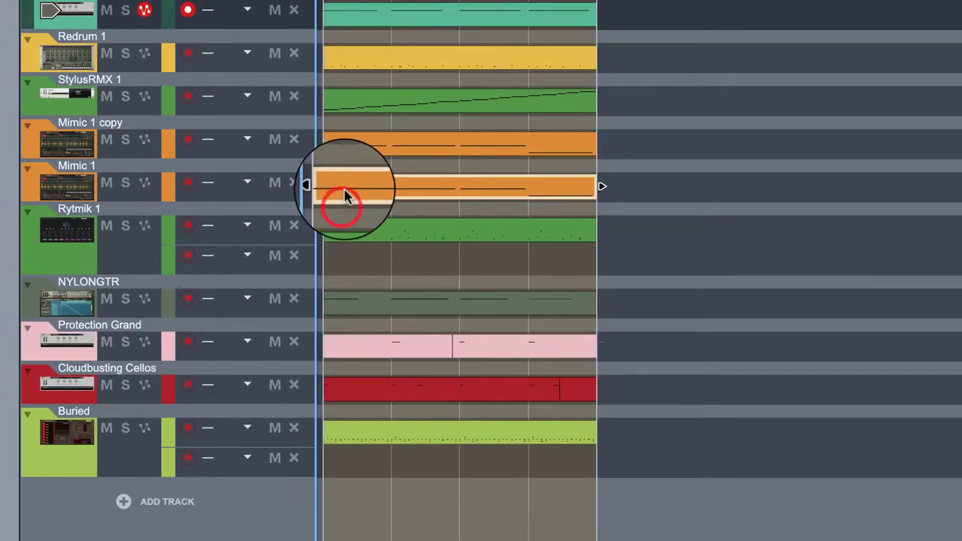
{"action": "left_click", "coordinate": [345, 192]}
{"action": "key", "text": "Delete"}
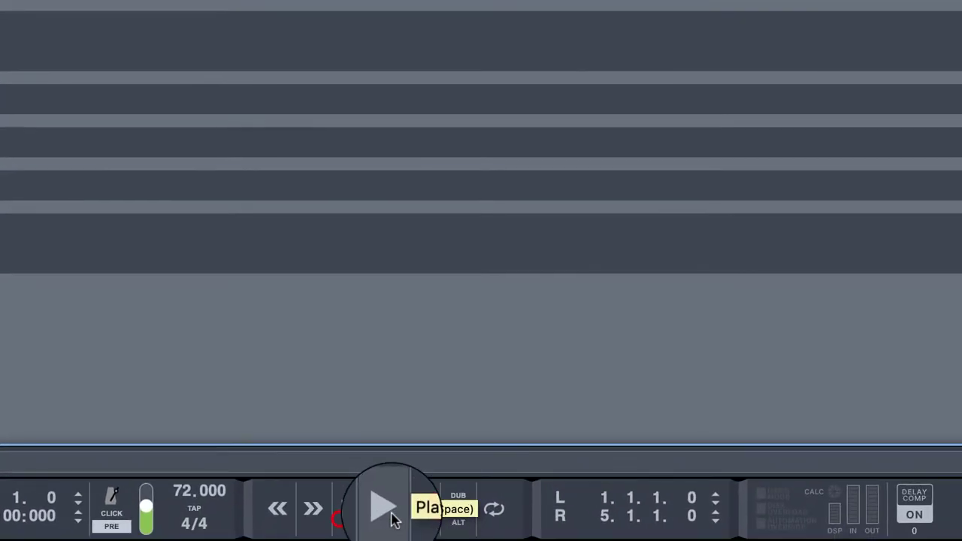
{"action": "left_click", "coordinate": [385, 508]}
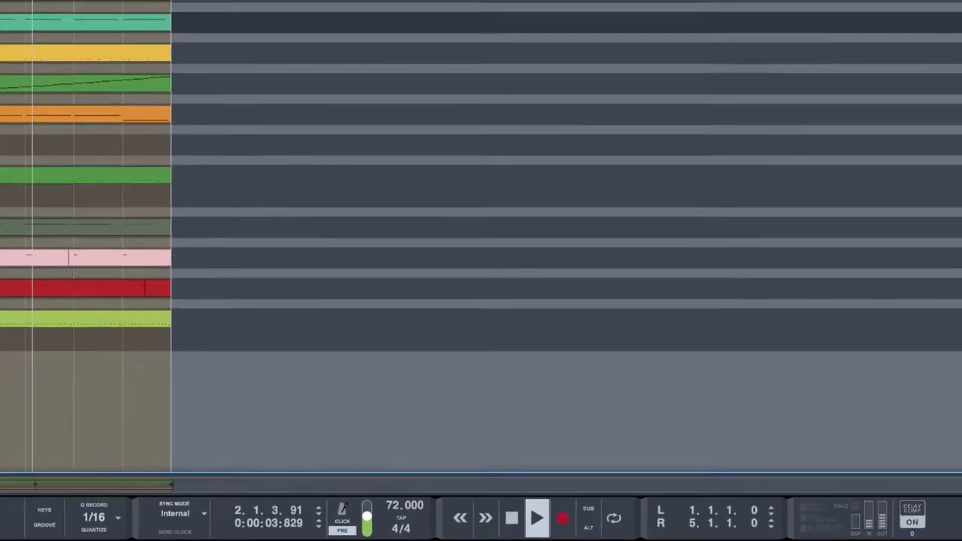
Delete the Rytmik 1 and 808xCUBRICON clips, leaving both tracks unmuted afterward.
{"action": "left_click", "coordinate": [59, 253]}
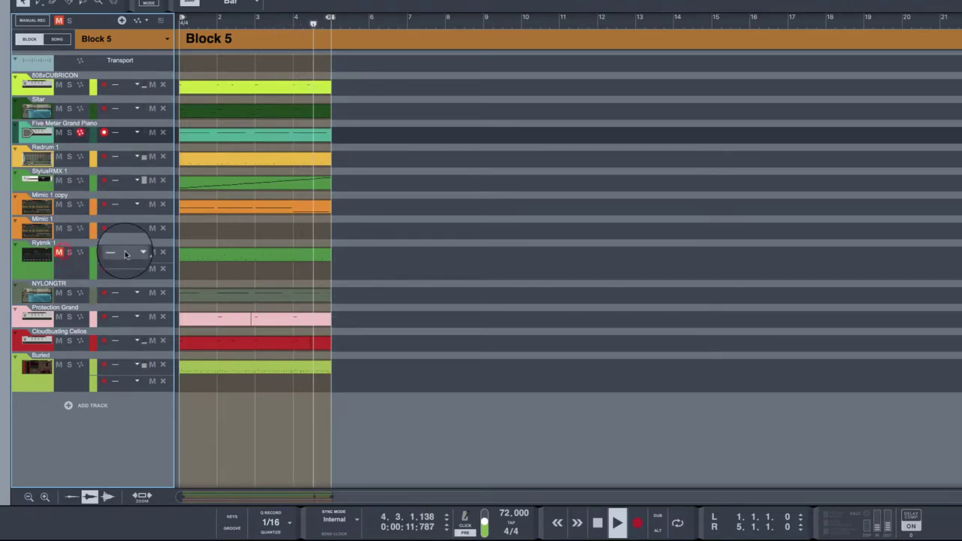
{"action": "left_click", "coordinate": [242, 254]}
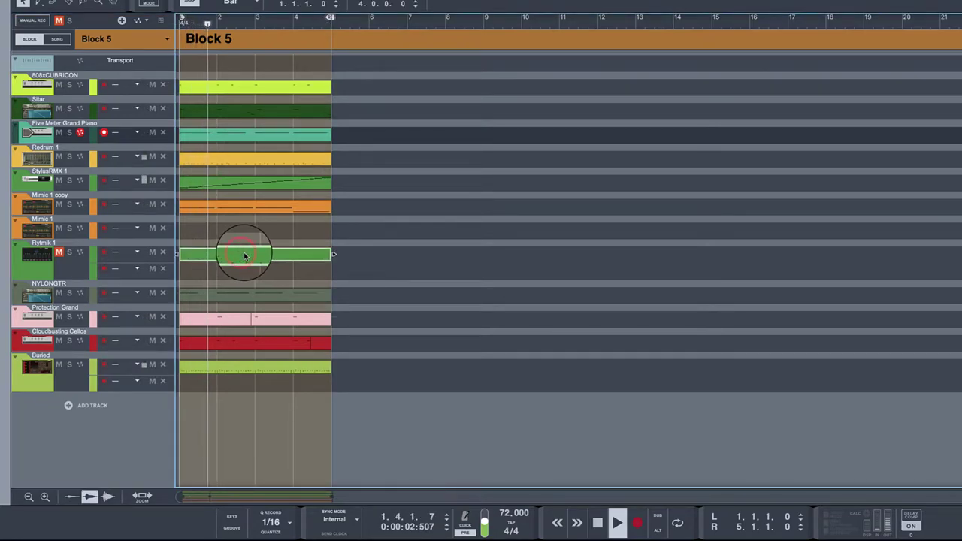
{"action": "key", "text": "Delete"}
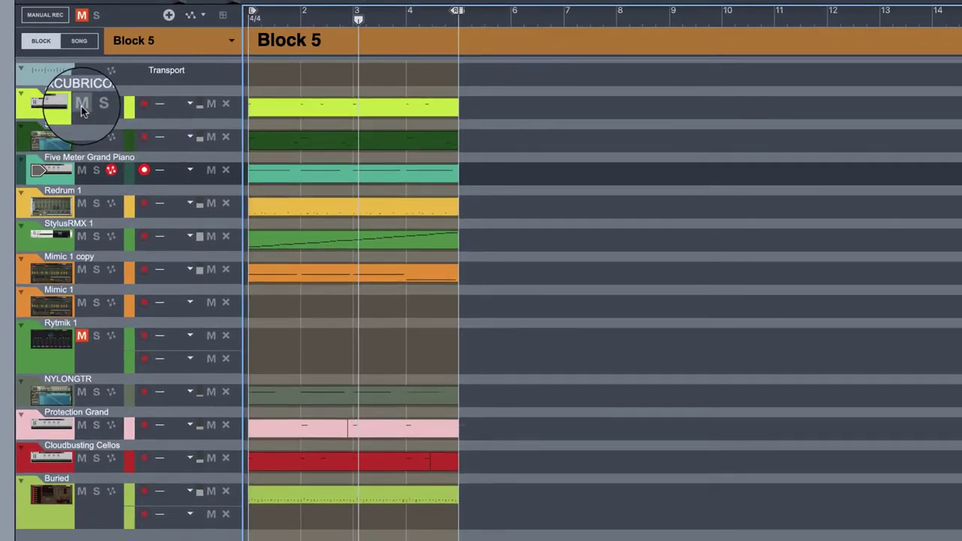
{"action": "left_click", "coordinate": [58, 84]}
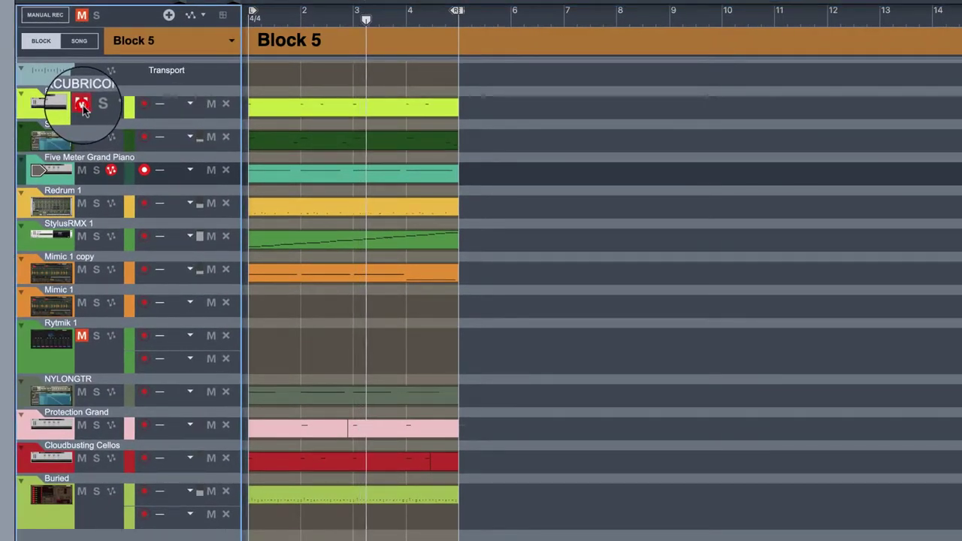
{"action": "left_click", "coordinate": [303, 107]}
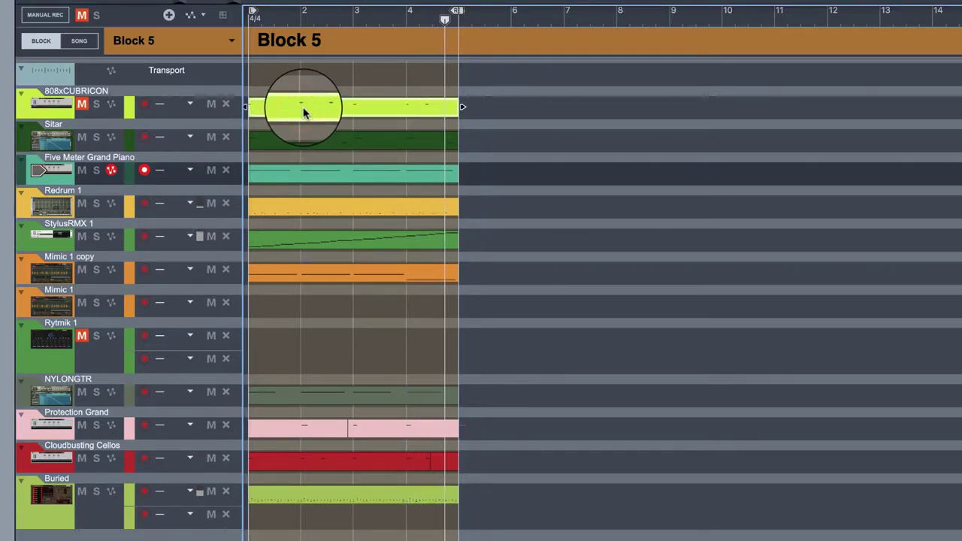
{"action": "key", "text": "Delete"}
{"action": "left_click", "coordinate": [82, 105]}
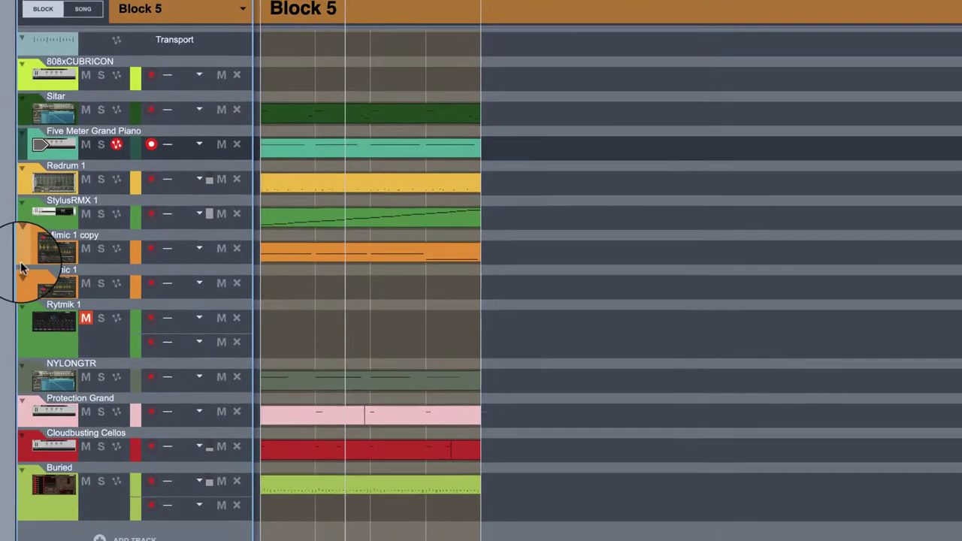
{"action": "left_click", "coordinate": [86, 318]}
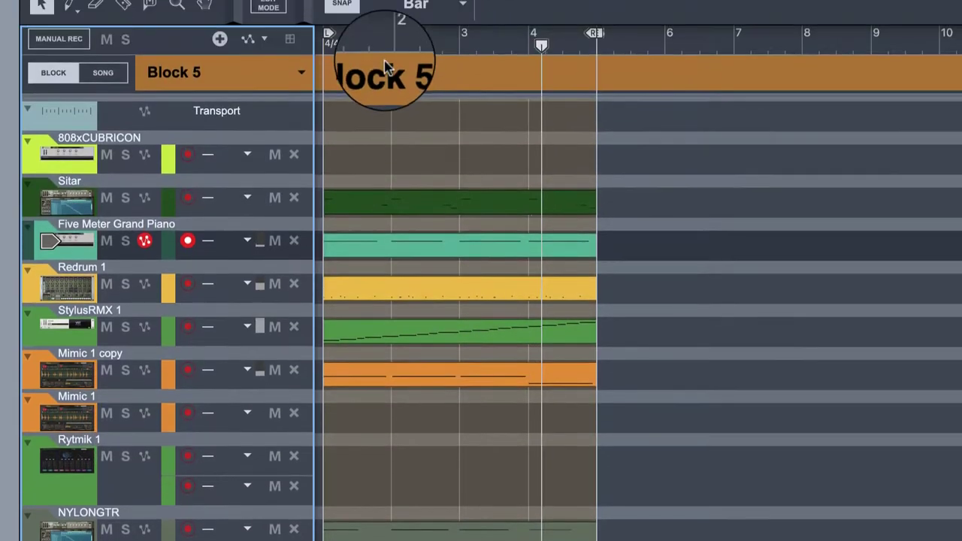
Rename Block 5 to 'NO 808 PITCHED' and delete its Redrum 1 clip.
{"action": "double_click", "coordinate": [382, 242]}
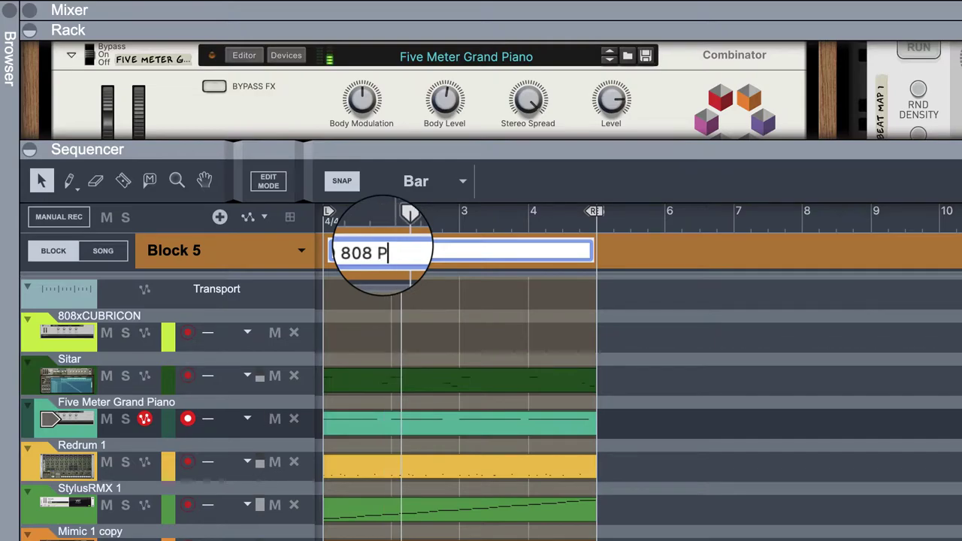
{"action": "key", "text": "Return"}
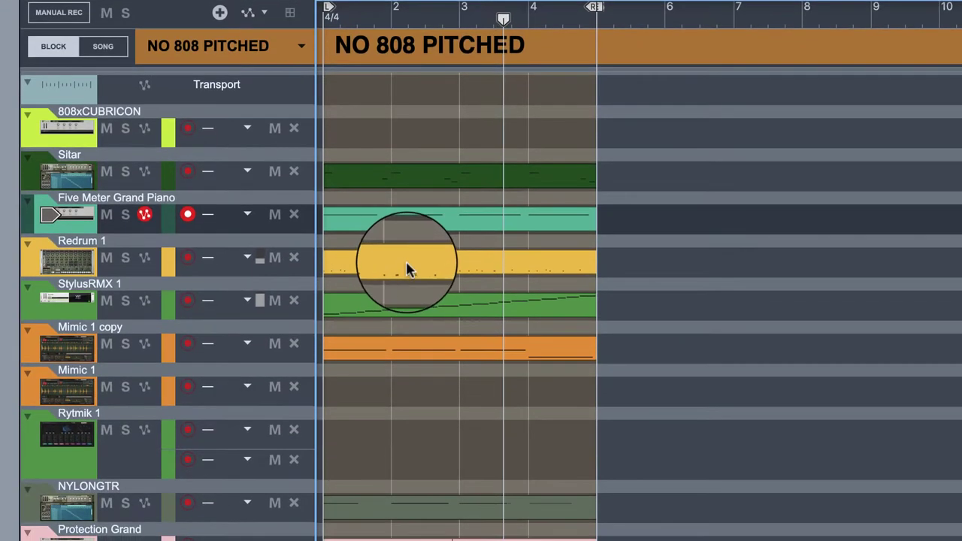
{"action": "left_click", "coordinate": [408, 318]}
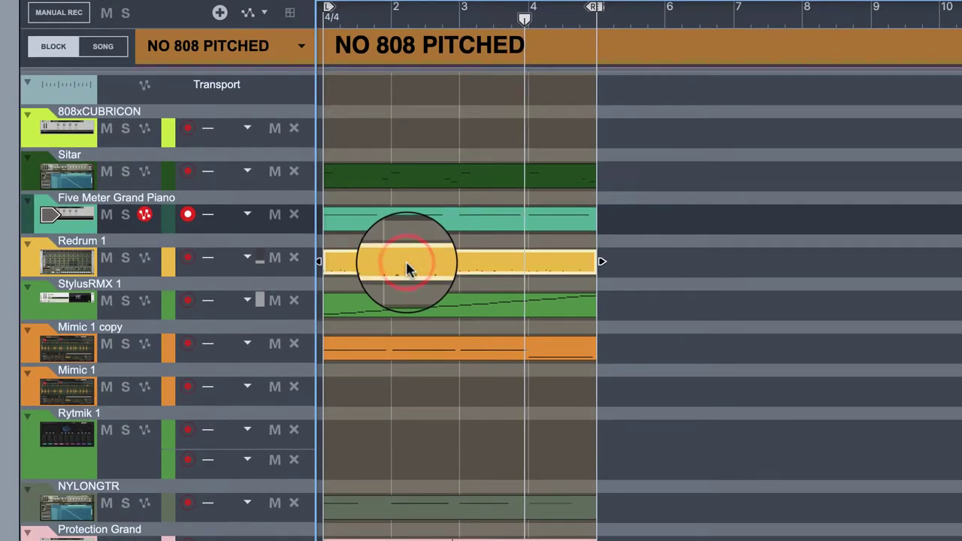
{"action": "key", "text": "Delete"}
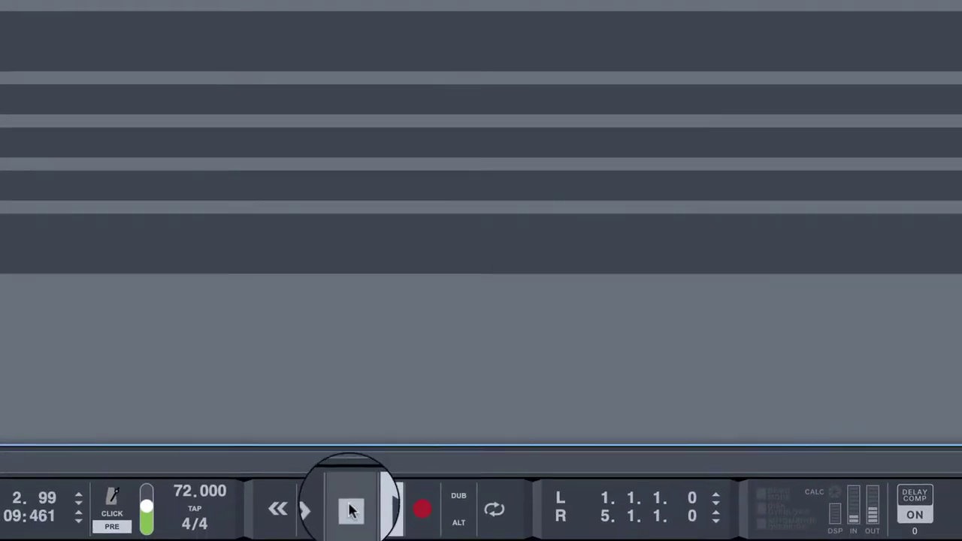
Stop playback, switch to Block 6, end it at bar 5, and delete its Mimic 1 clip.
{"action": "left_click", "coordinate": [351, 511]}
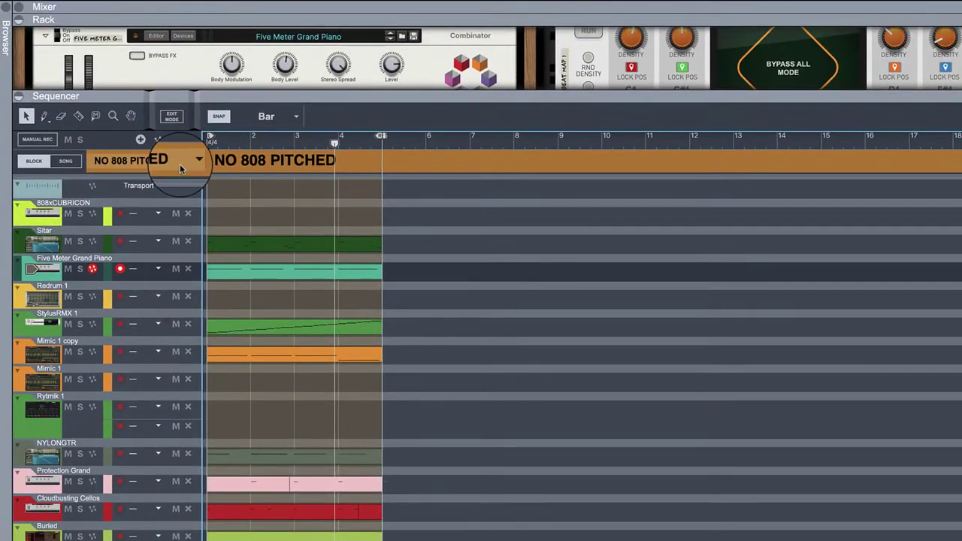
{"action": "left_click", "coordinate": [78, 77]}
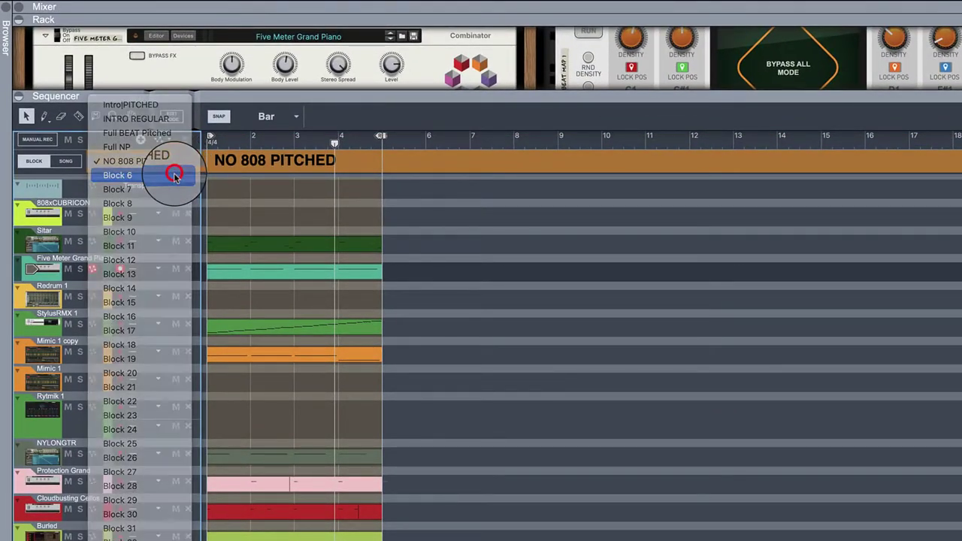
{"action": "left_click", "coordinate": [175, 176]}
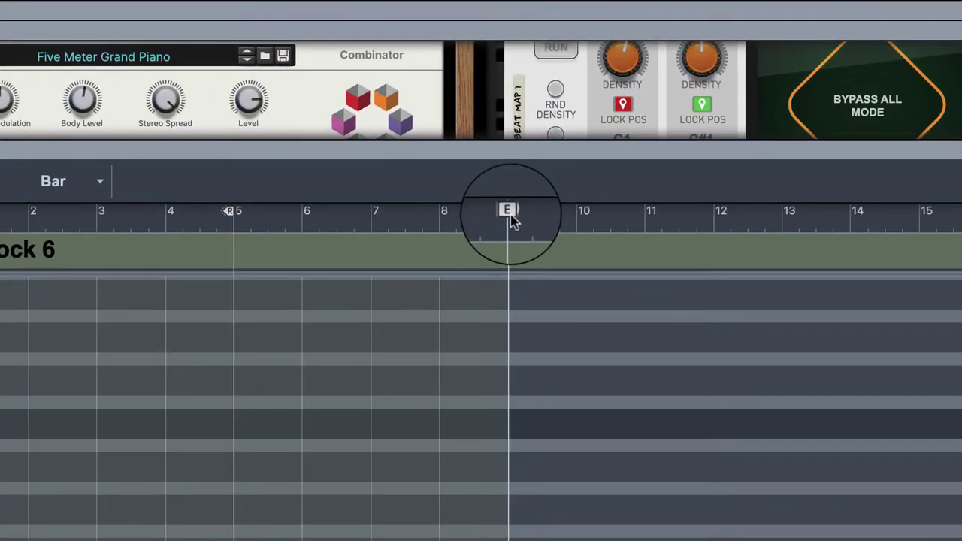
{"action": "left_click_drag", "start_coordinate": [558, 135], "coordinate": [427, 160]}
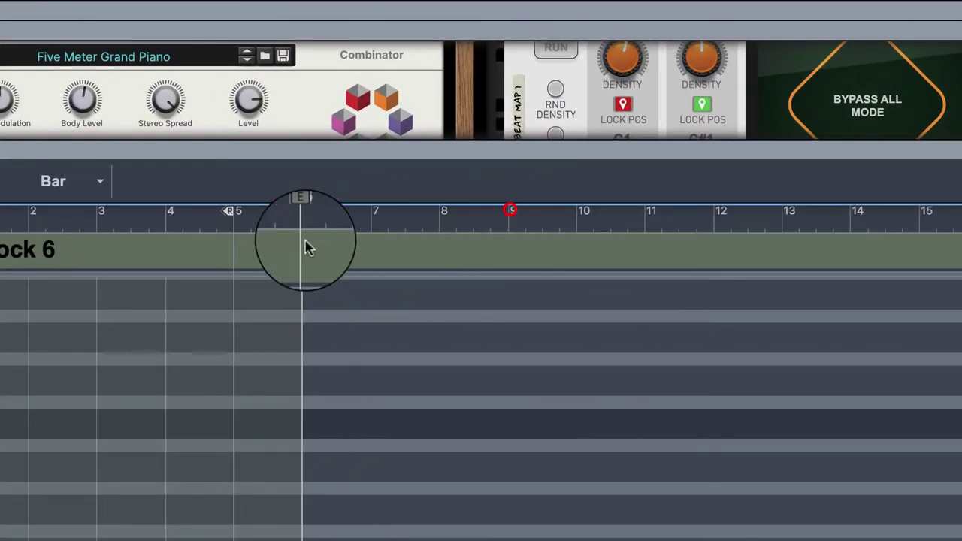
{"action": "left_click_drag", "start_coordinate": [307, 248], "coordinate": [233, 262]}
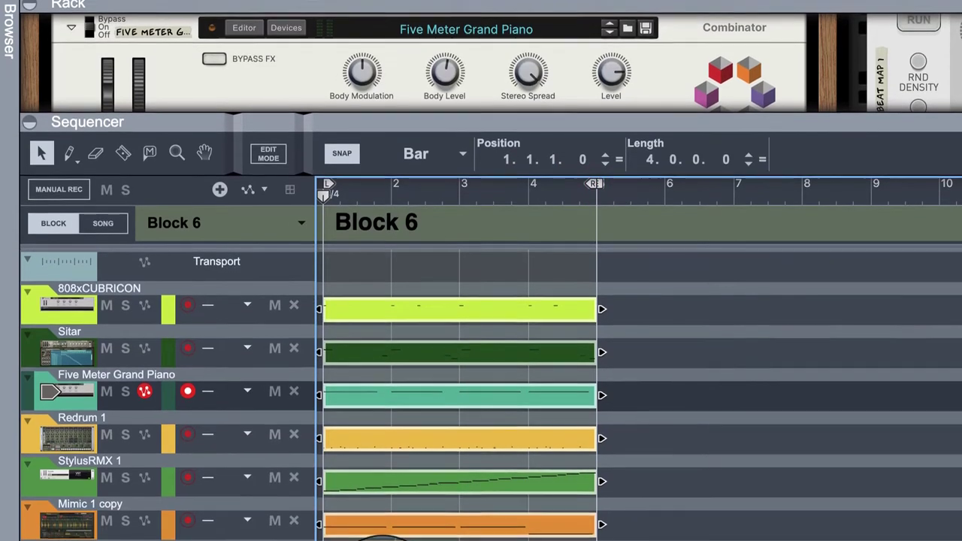
{"action": "left_click", "coordinate": [374, 258]}
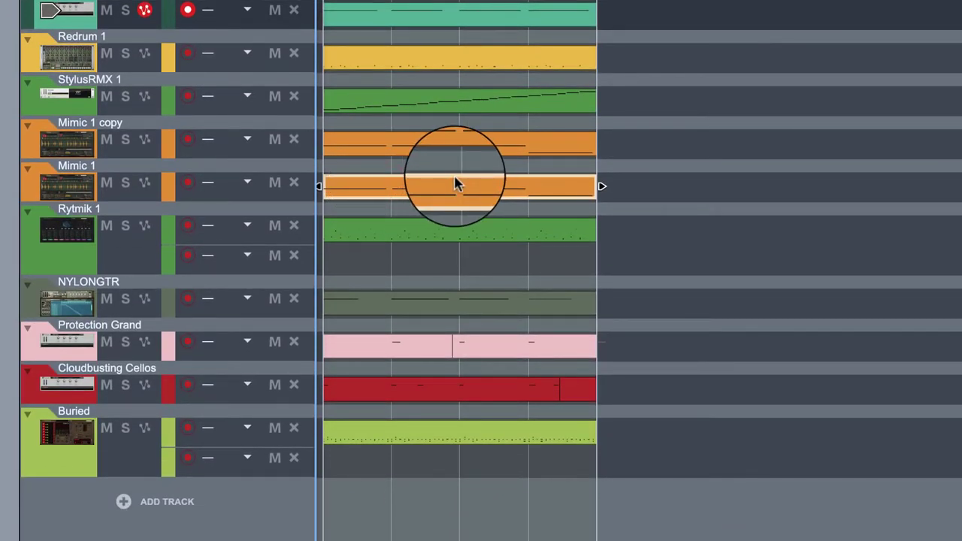
{"action": "key", "text": "Delete"}
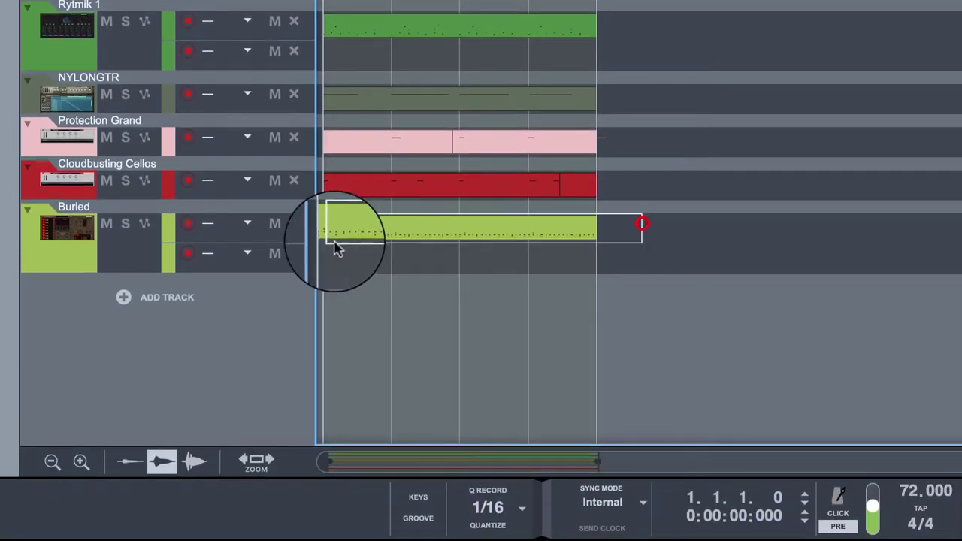
Extend the Buried clip back to bar 1, delete the StylusRMX 1 clip, and play the block.
{"action": "left_click", "coordinate": [336, 242]}
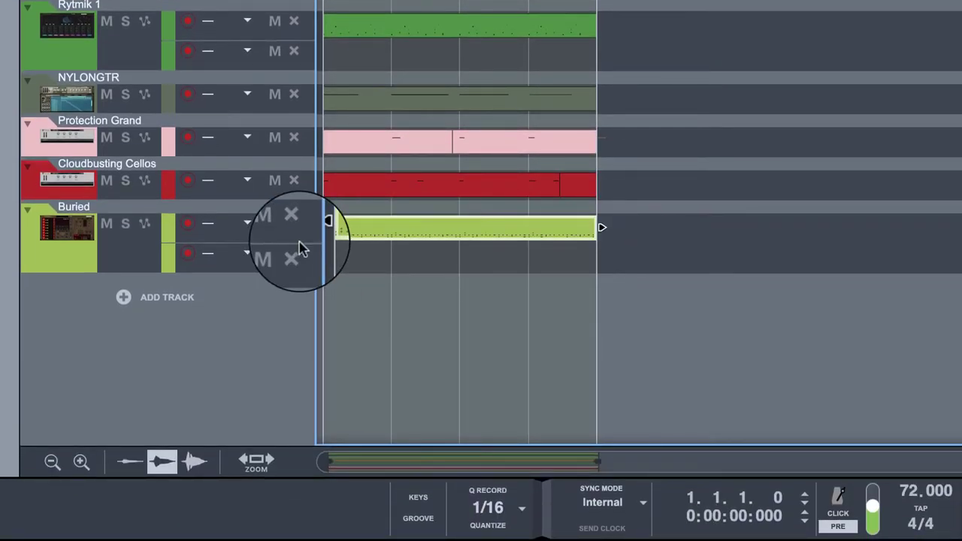
{"action": "left_click_drag", "start_coordinate": [299, 248], "coordinate": [226, 216]}
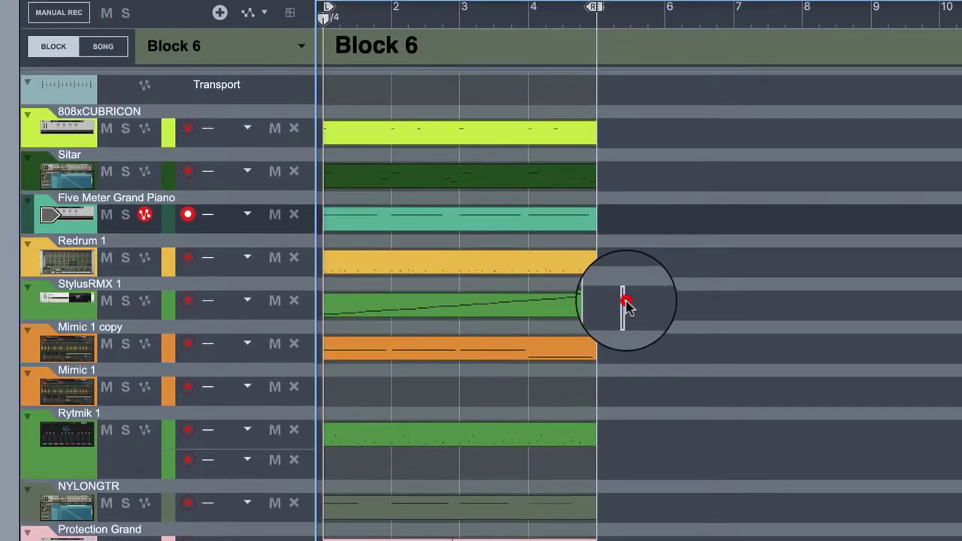
{"action": "left_click", "coordinate": [305, 309]}
{"action": "key", "text": "Delete"}
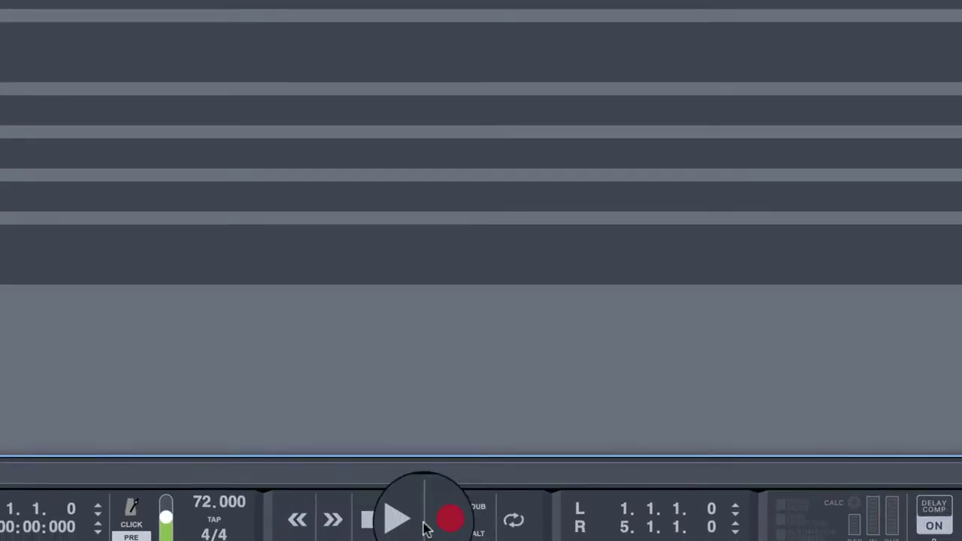
{"action": "left_click", "coordinate": [385, 509]}
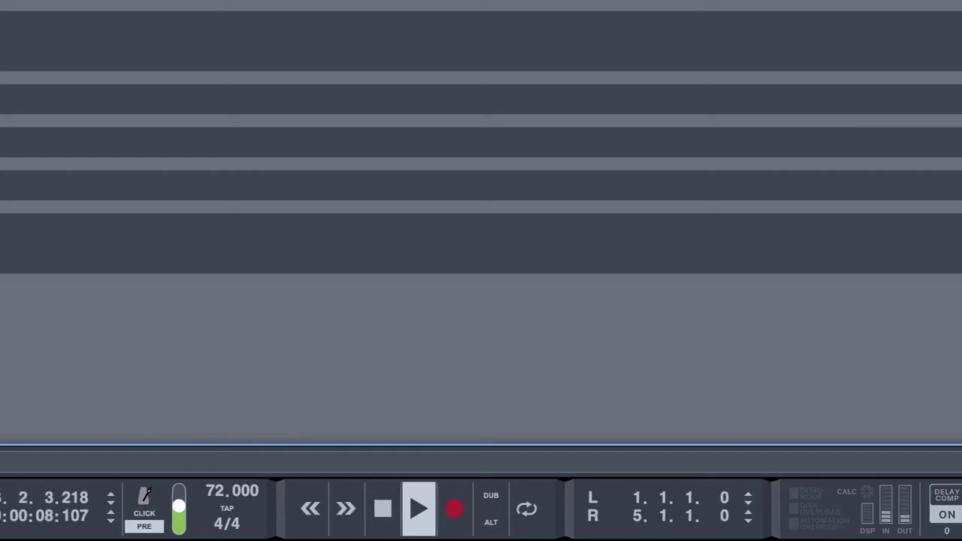
Delete the Cloudbusting Cellos clip, rename the block 'VERSE PITCHED', and mute the Cellos and StylusRMX 1 tracks.
{"action": "left_click_drag", "start_coordinate": [636, 182], "coordinate": [292, 192]}
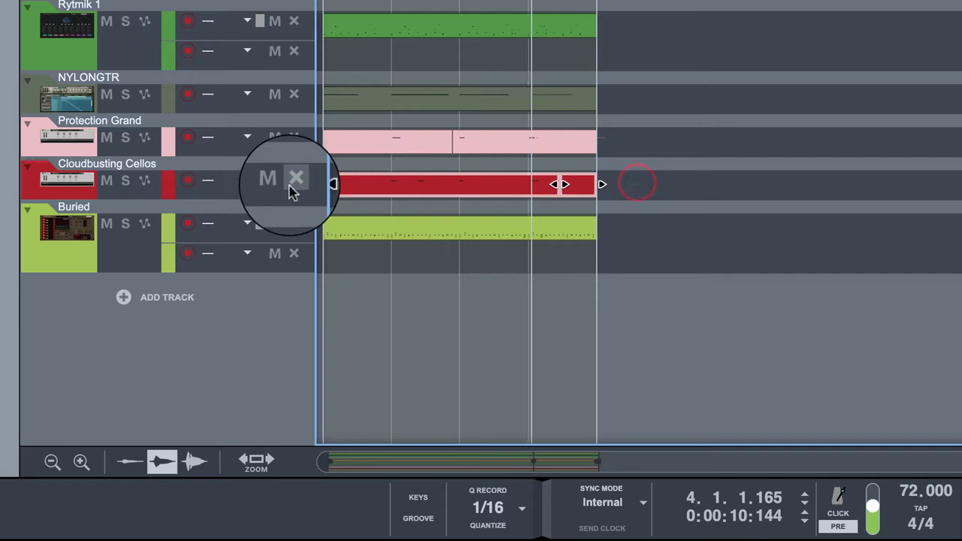
{"action": "key", "text": "Delete"}
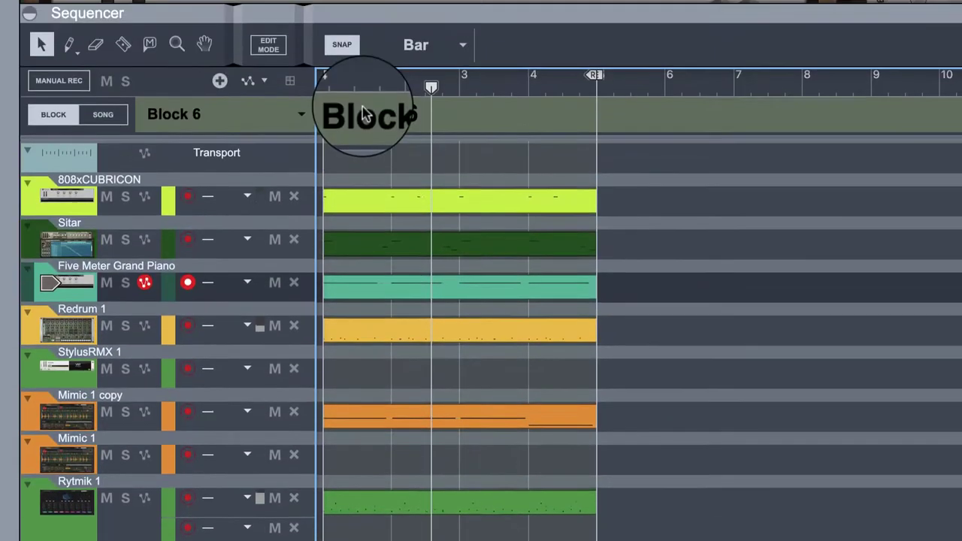
{"action": "double_click", "coordinate": [363, 113]}
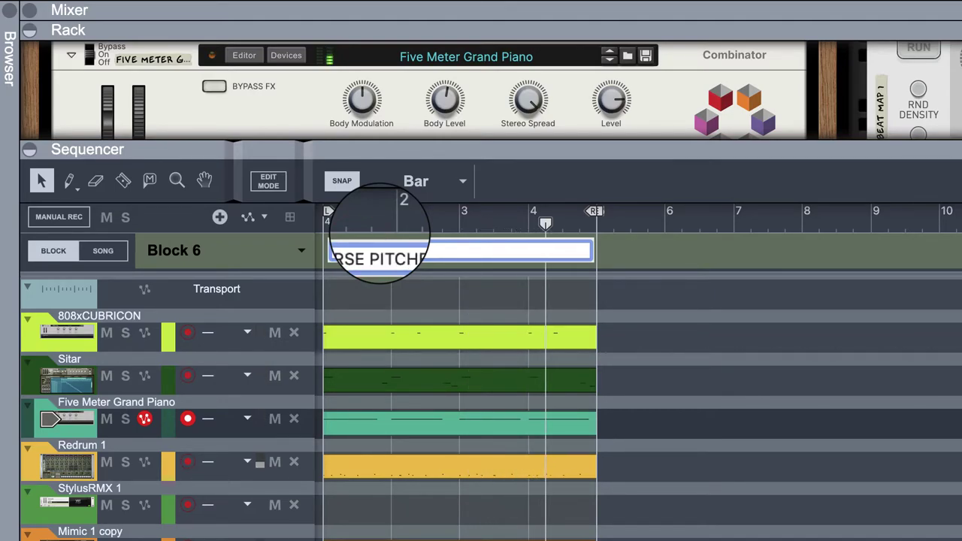
{"action": "key", "text": "Return"}
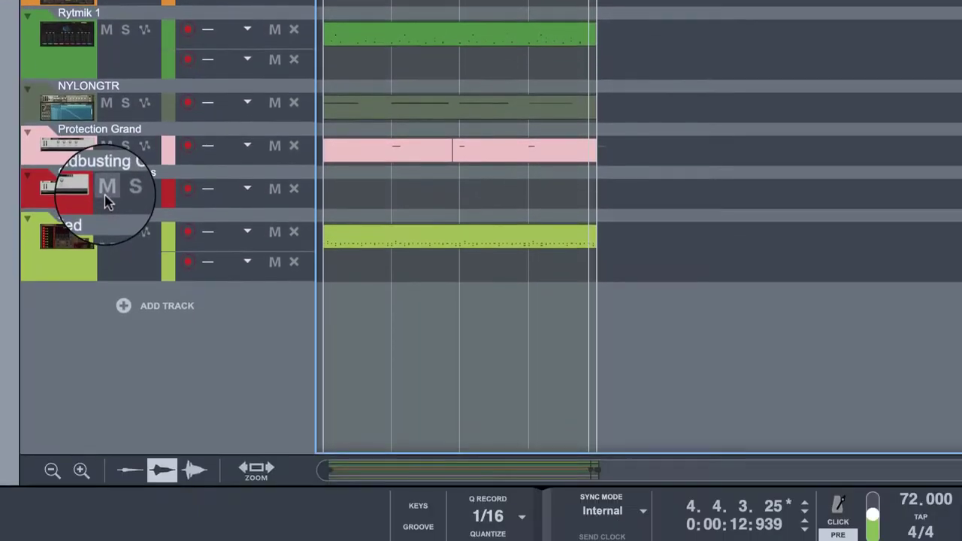
{"action": "left_click", "coordinate": [106, 185]}
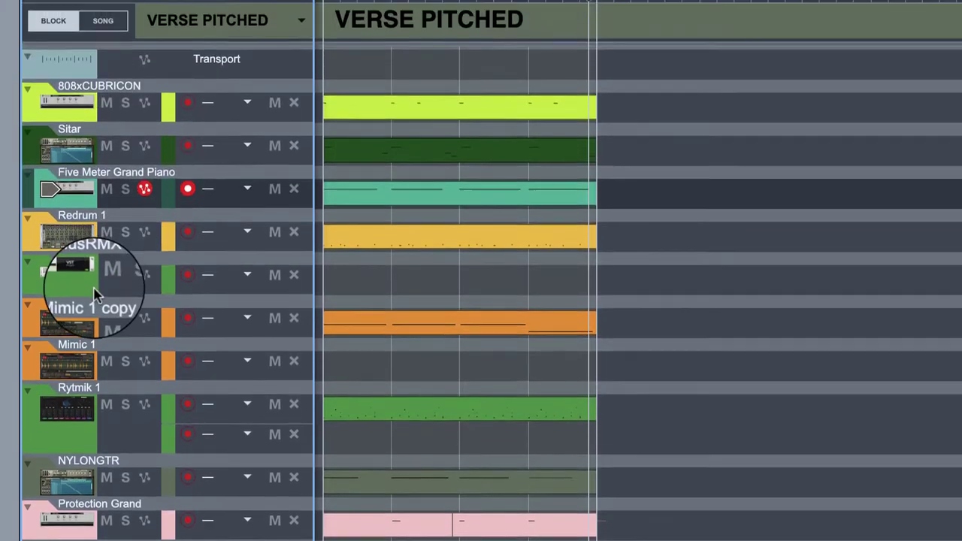
{"action": "left_click", "coordinate": [106, 95]}
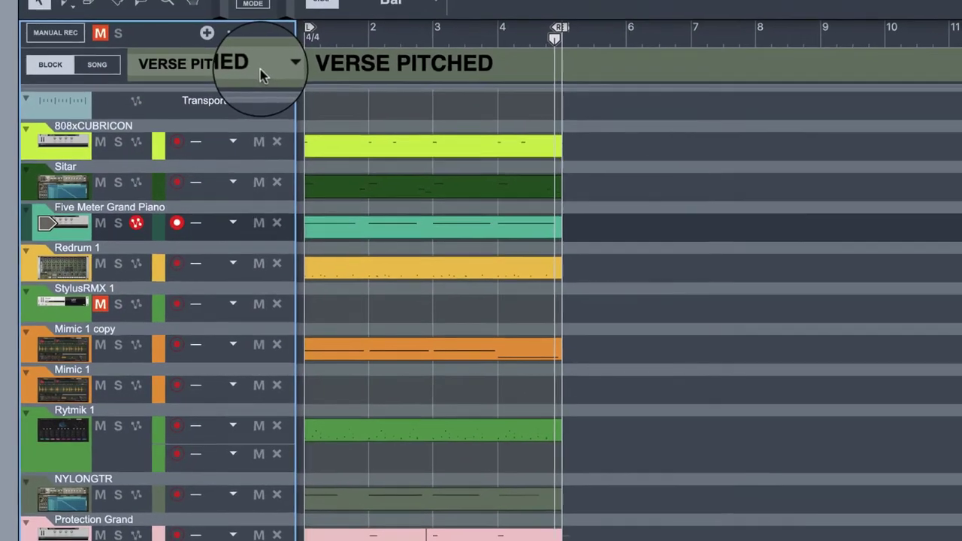
Switch to Block 7, end it at bar 5, paste the clips, and delete the StylusRMX 1 clip.
{"action": "left_click", "coordinate": [278, 45]}
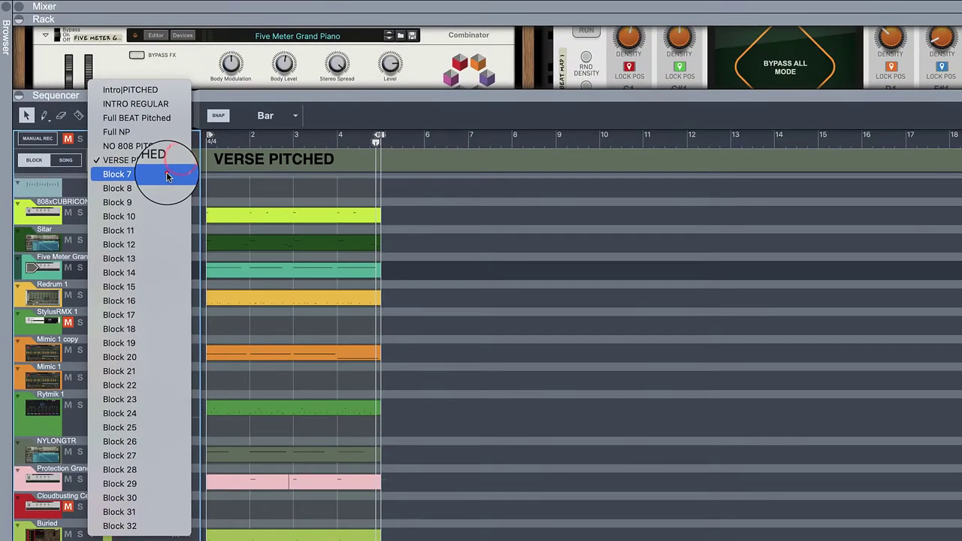
{"action": "left_click", "coordinate": [260, 76]}
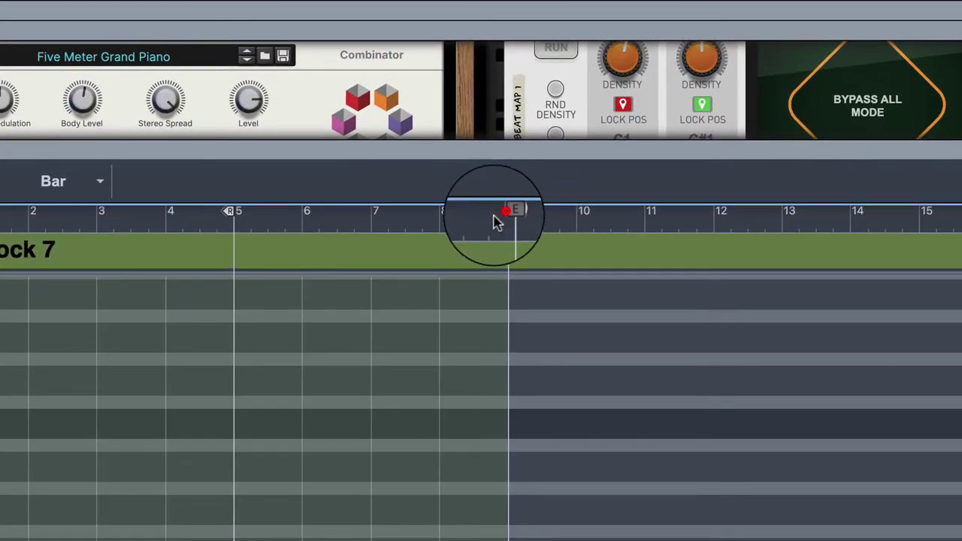
{"action": "left_click_drag", "start_coordinate": [494, 217], "coordinate": [219, 273]}
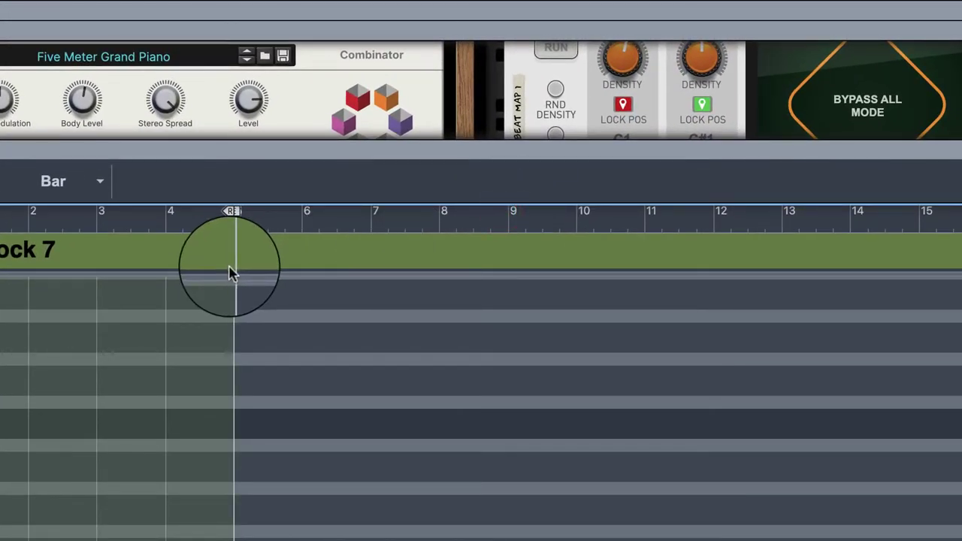
{"action": "key", "text": "super+v"}
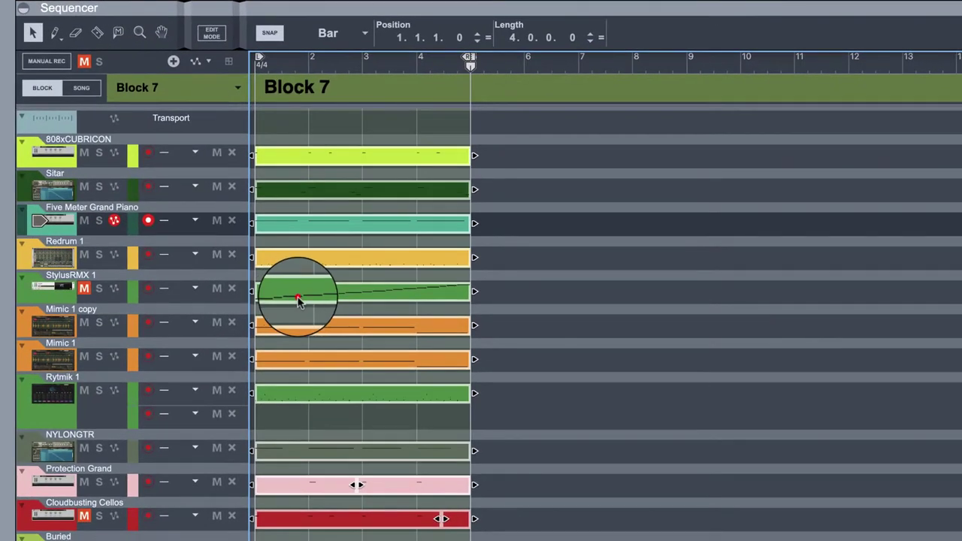
{"action": "left_click", "coordinate": [279, 312]}
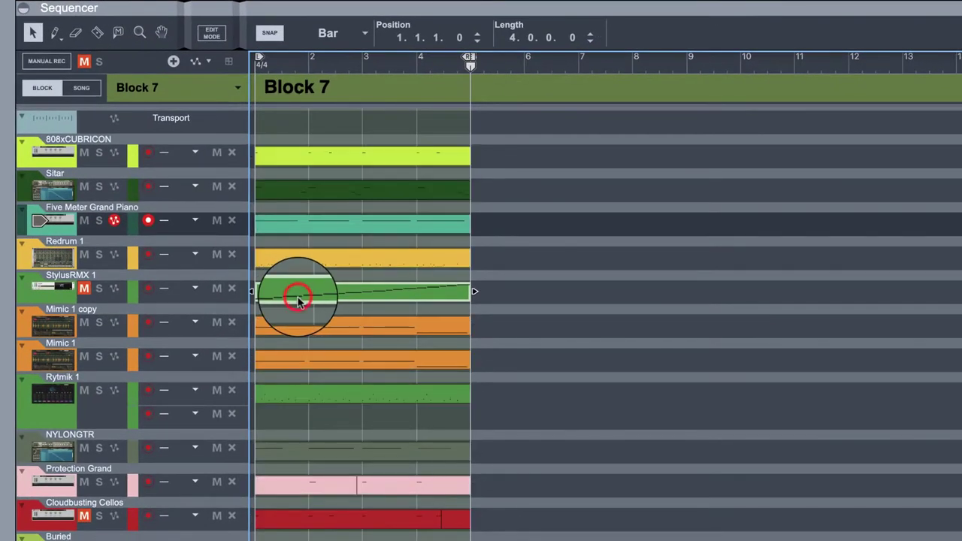
{"action": "key", "text": "Delete"}
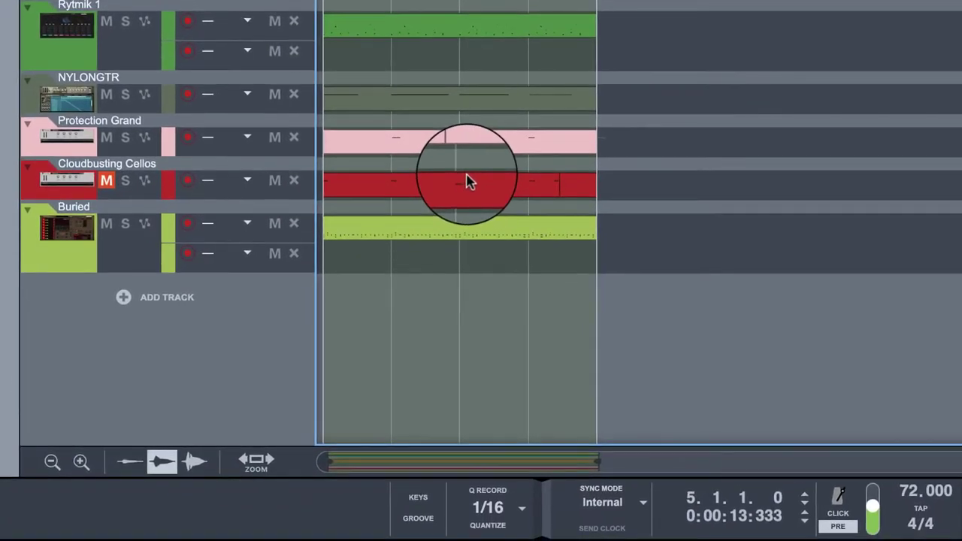
Unmute the Cloudbusting Cellos and StylusRMX 1 tracks and delete the Mimic 1 copy clip.
{"action": "left_click", "coordinate": [373, 519]}
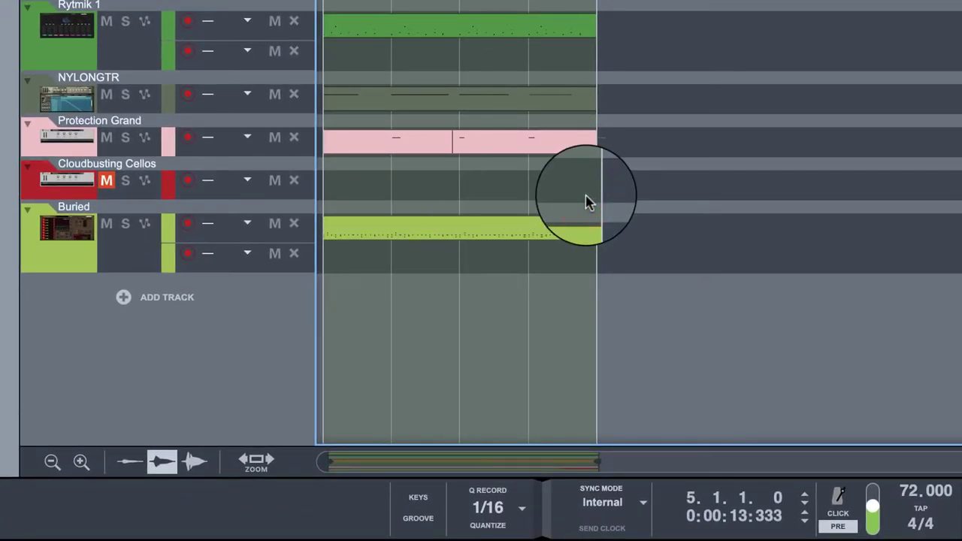
{"action": "left_click", "coordinate": [107, 181]}
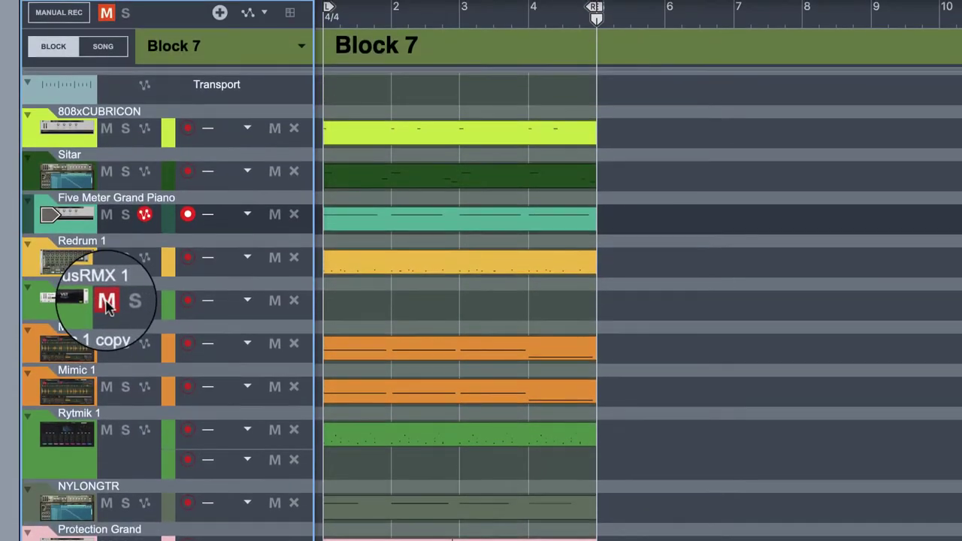
{"action": "left_click", "coordinate": [107, 300]}
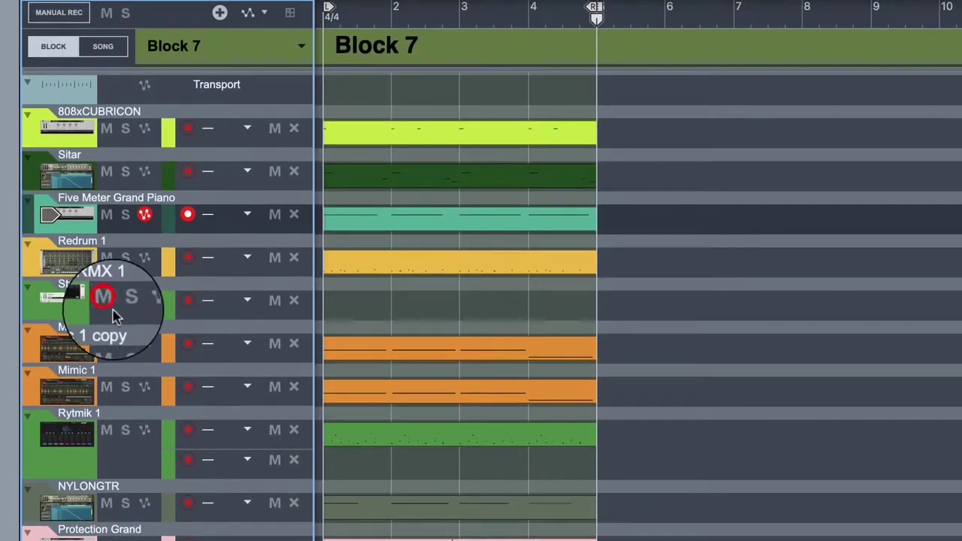
{"action": "left_click", "coordinate": [419, 342]}
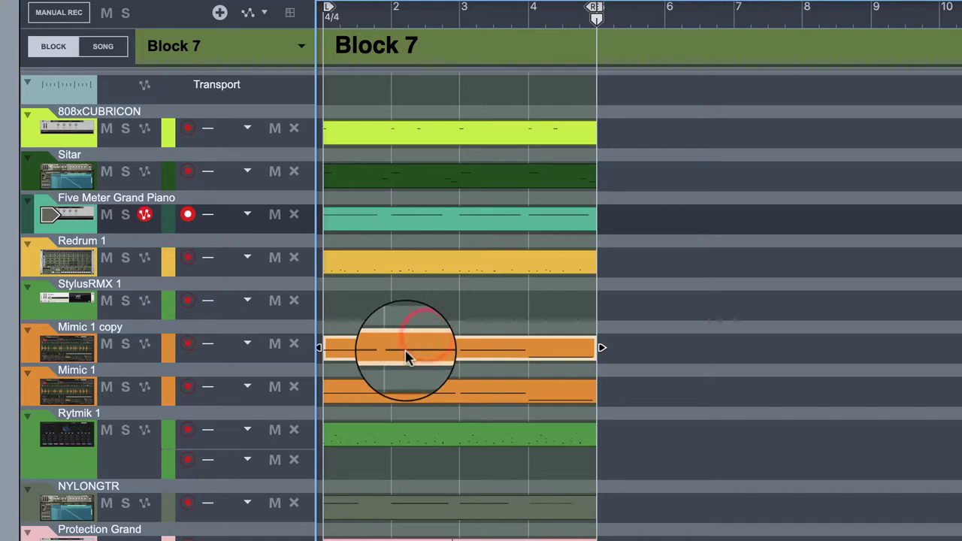
{"action": "key", "text": "Delete"}
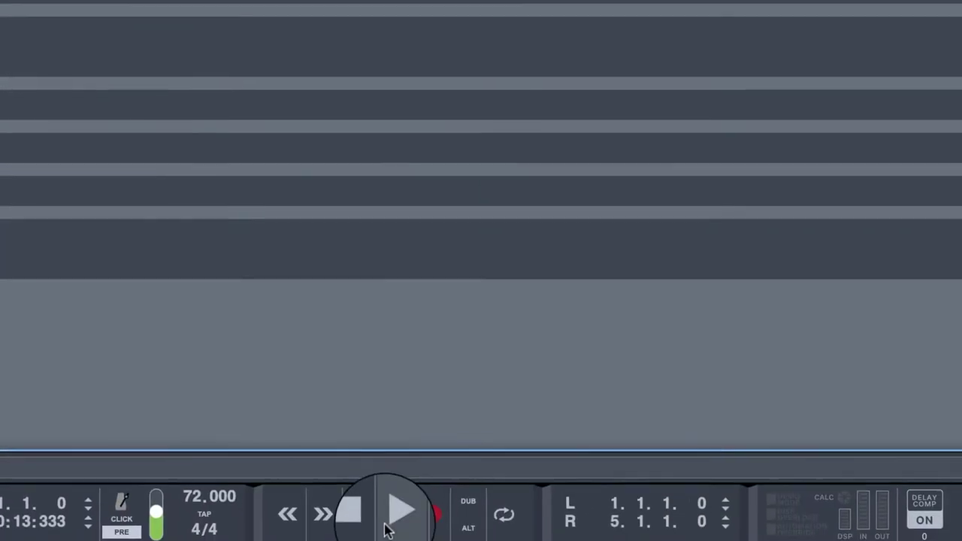
Play Block 7 back from the start to audition it.
{"action": "left_click", "coordinate": [384, 510]}
{"action": "left_click", "coordinate": [348, 510]}
{"action": "left_click", "coordinate": [372, 510]}
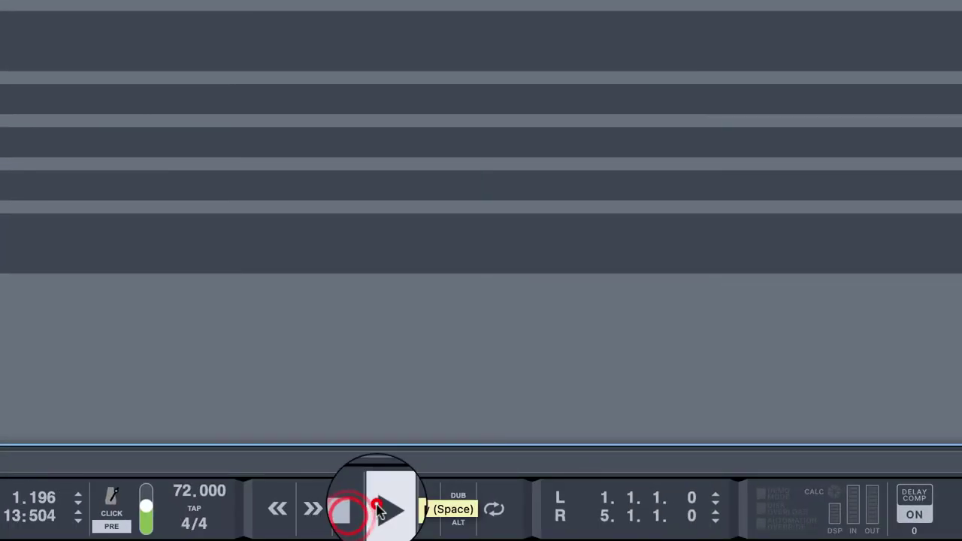
{"action": "left_click", "coordinate": [365, 510]}
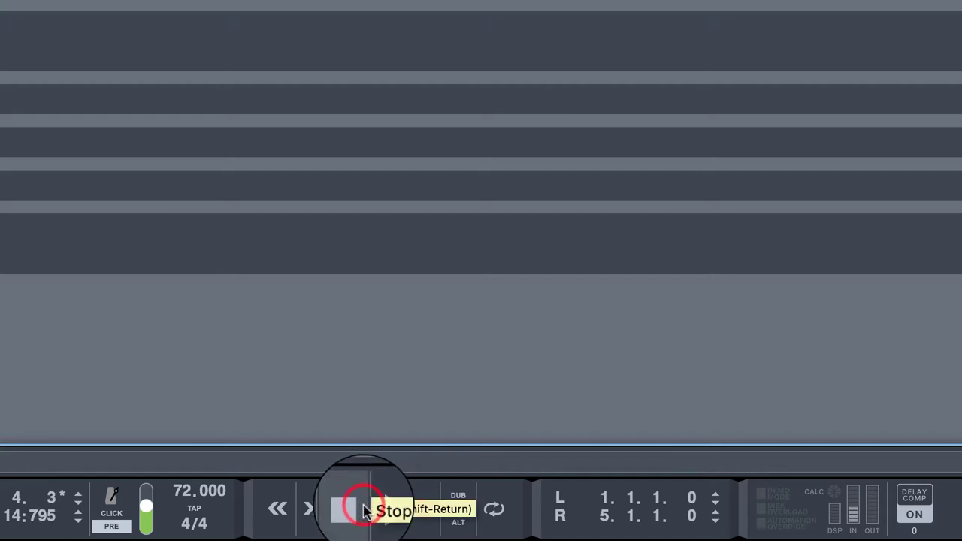
{"action": "left_click", "coordinate": [363, 510]}
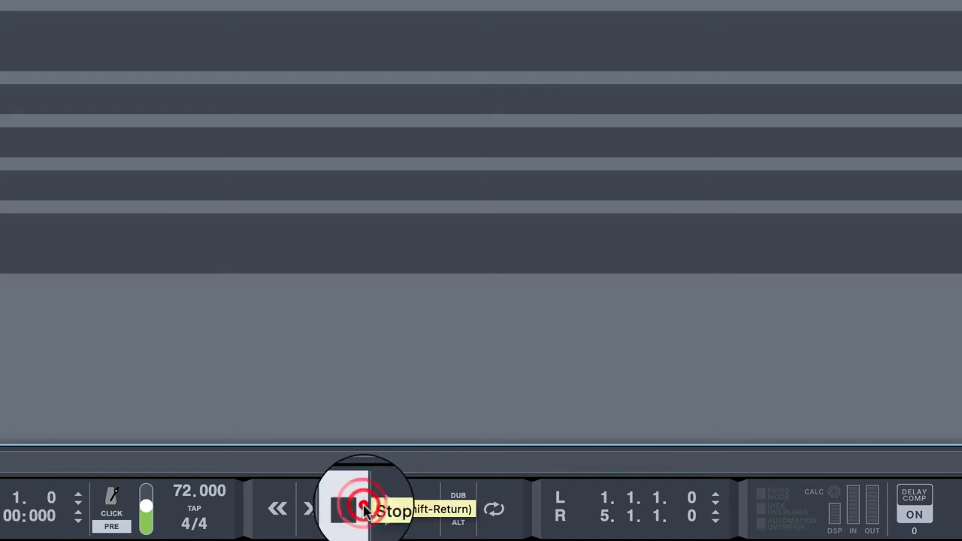
{"action": "left_click", "coordinate": [387, 507]}
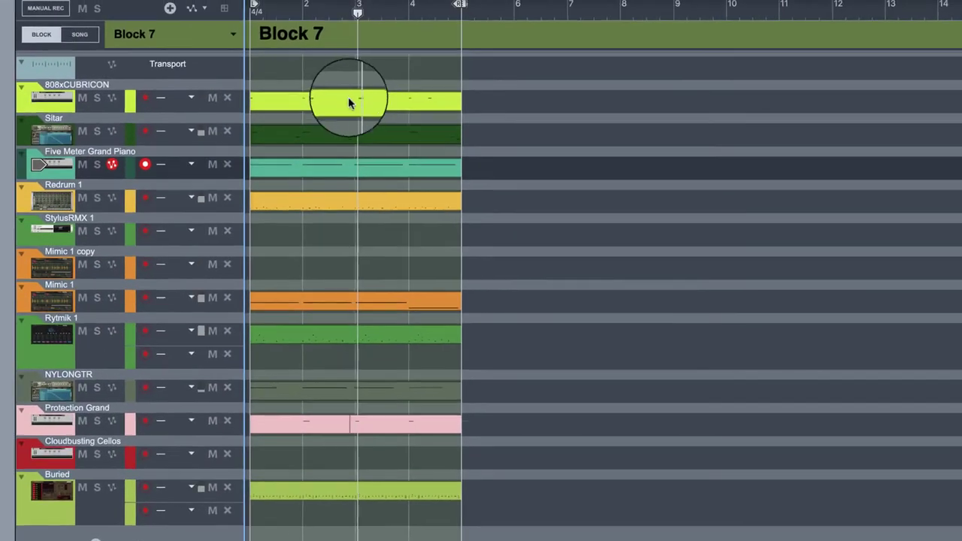
Delete the 808xCUBRICON and Sitar clips from Block 7.
{"action": "left_click", "coordinate": [347, 98]}
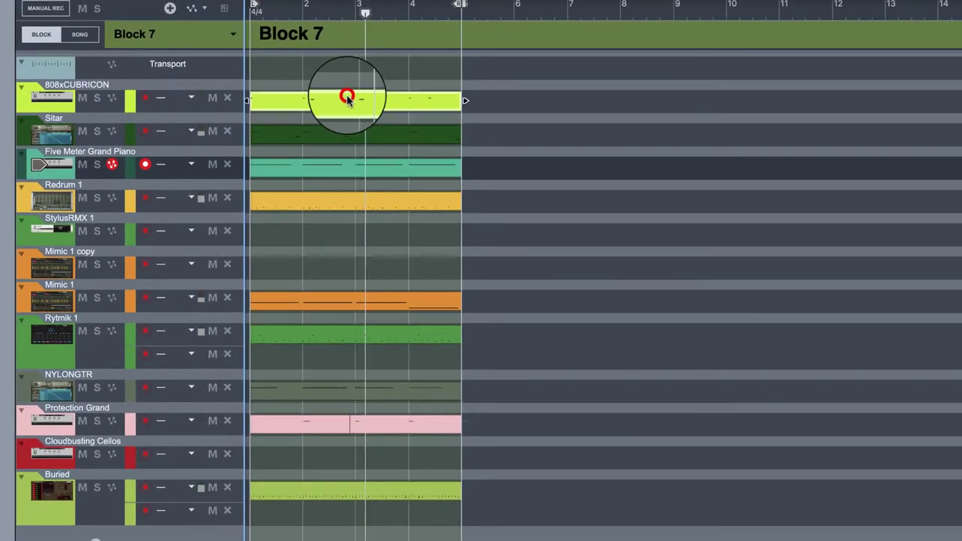
{"action": "key", "text": "Delete"}
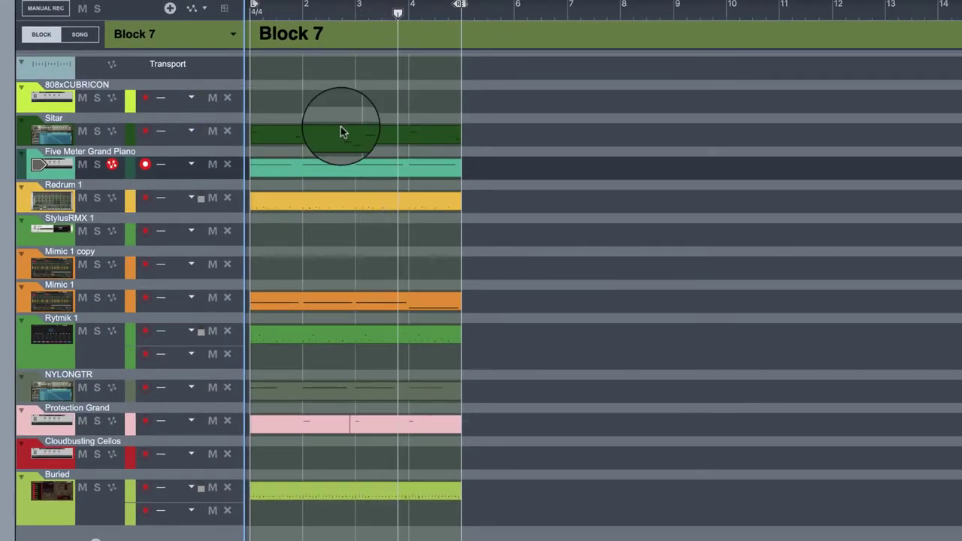
{"action": "left_click", "coordinate": [341, 132]}
{"action": "key", "text": "Delete"}
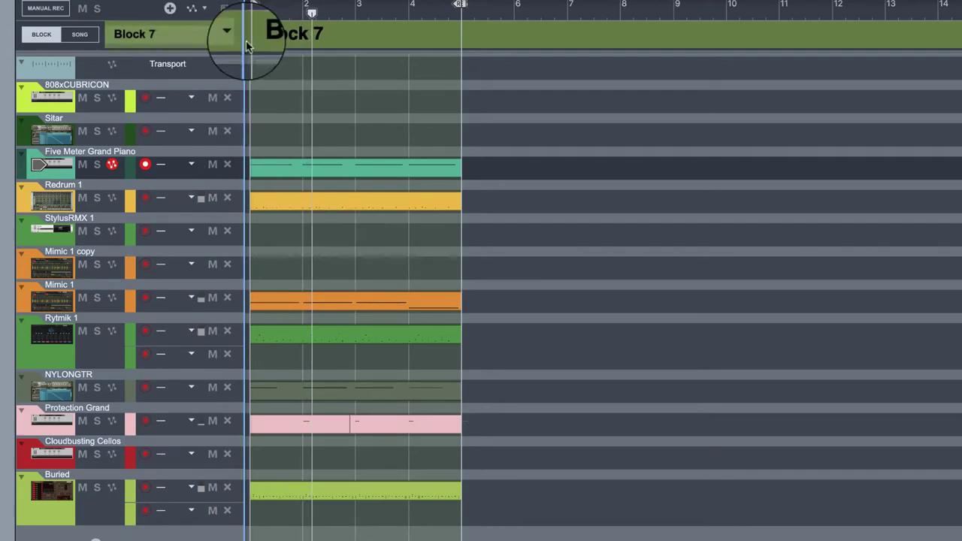
Give Block 7 the name 'NP VERSE'.
{"action": "double_click", "coordinate": [274, 34]}
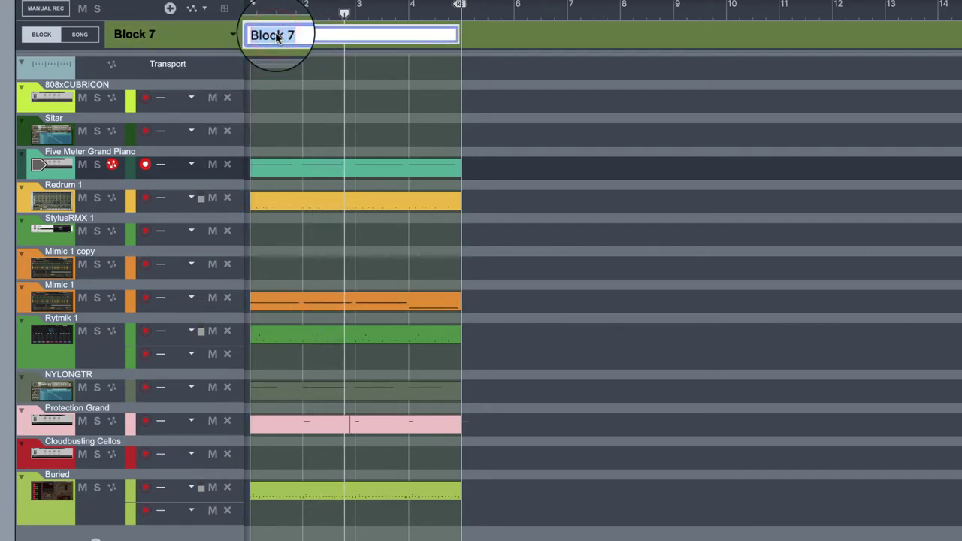
{"action": "type", "text": "NP VERS"}
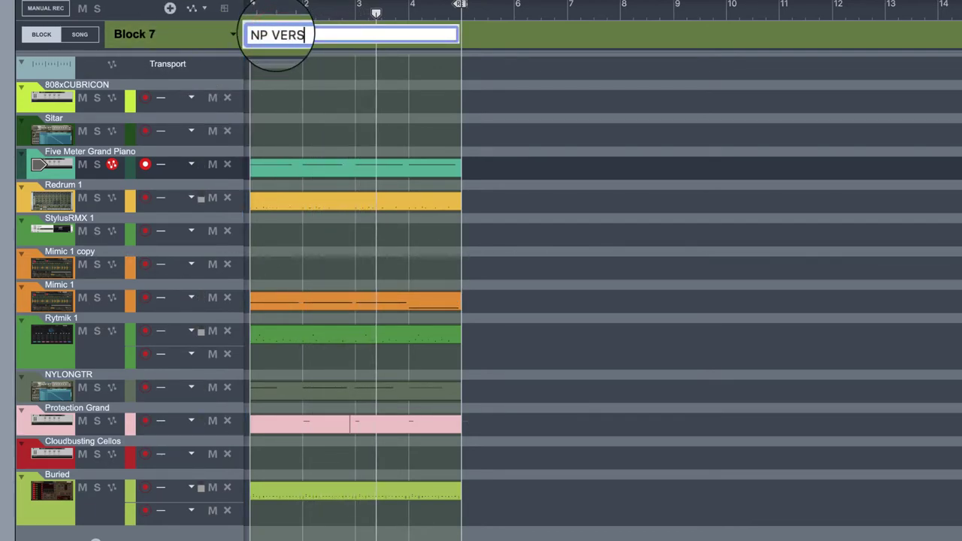
{"action": "type", "text": "E"}
{"action": "key", "text": "Return"}
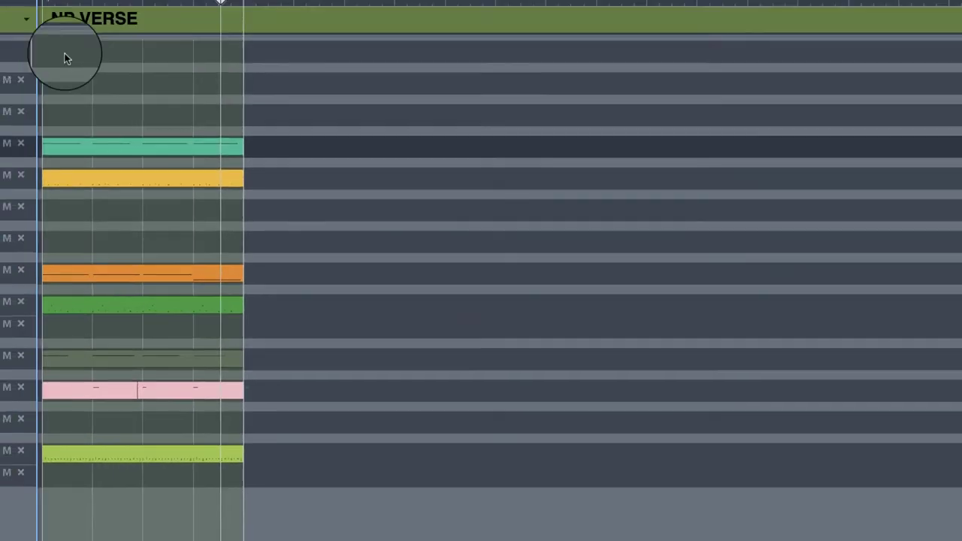
{"action": "left_click", "coordinate": [185, 161]}
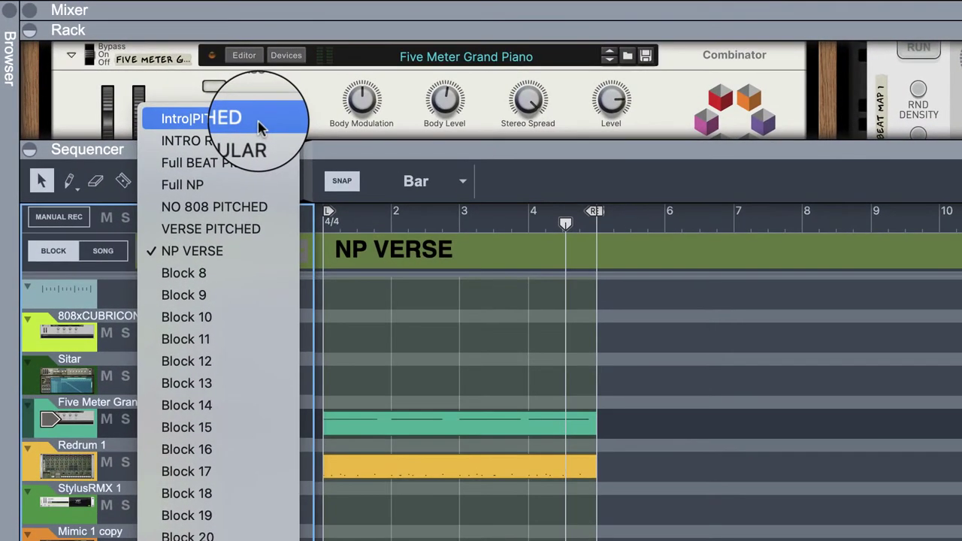
Switch to Intro|PITCHED, select all its clips, then switch to the NO 808 PITCHED block.
{"action": "left_click", "coordinate": [260, 124]}
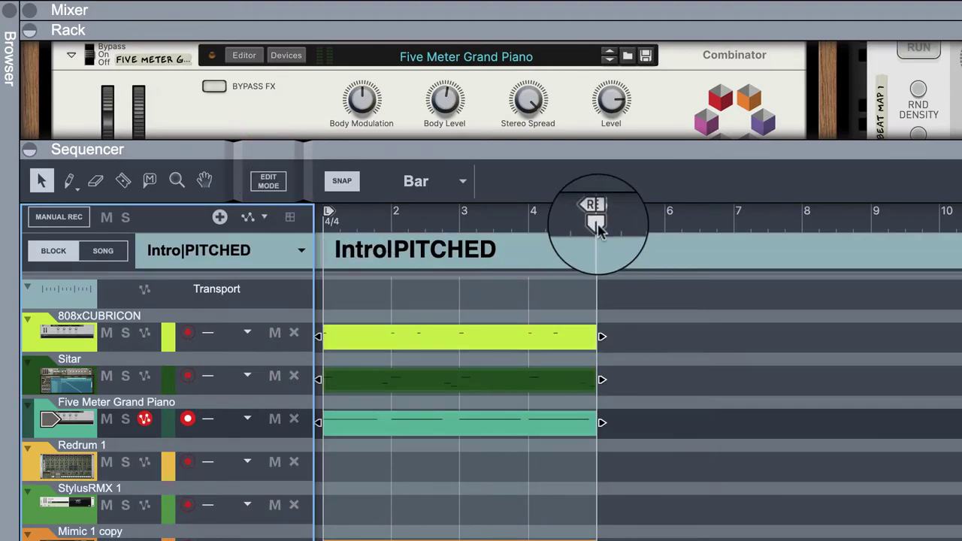
{"action": "key", "text": "ctrl+a"}
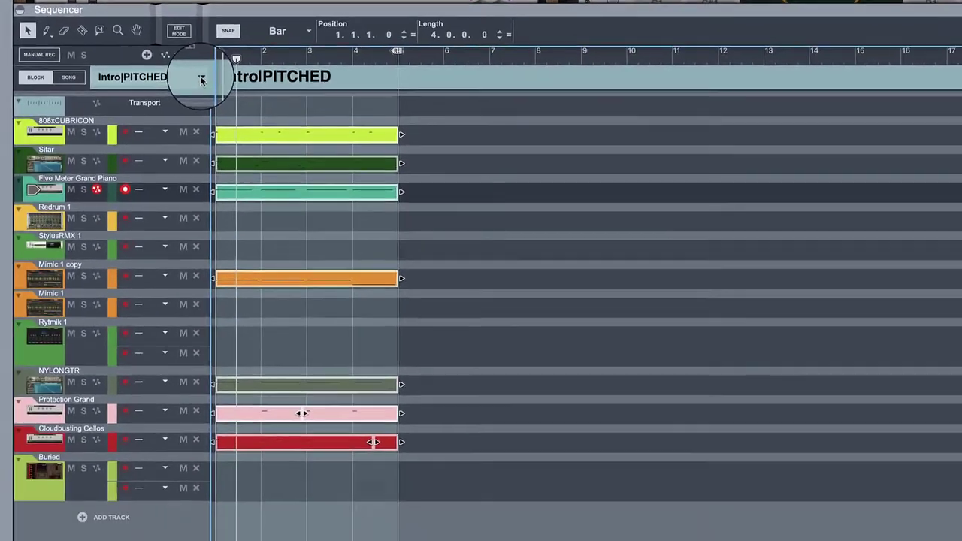
{"action": "left_click", "coordinate": [302, 250]}
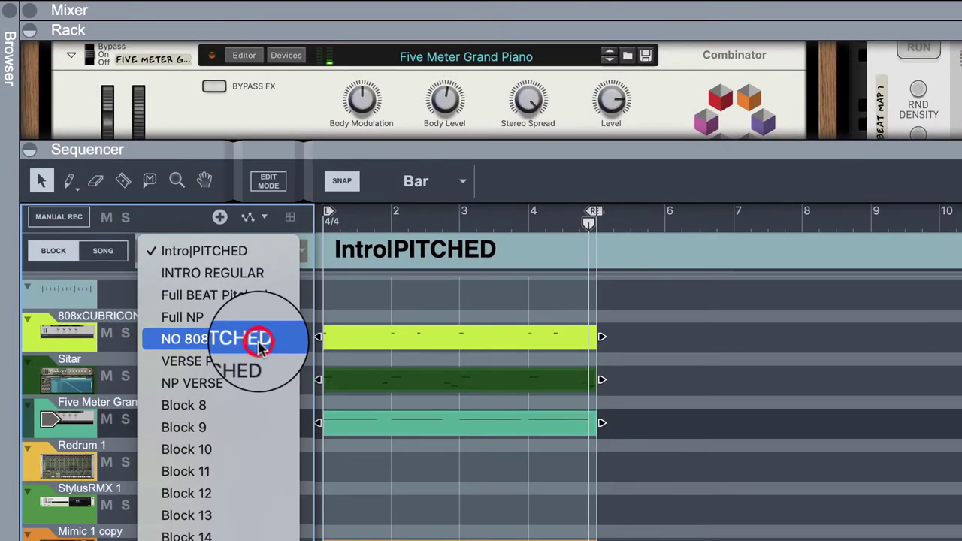
{"action": "left_click", "coordinate": [225, 339]}
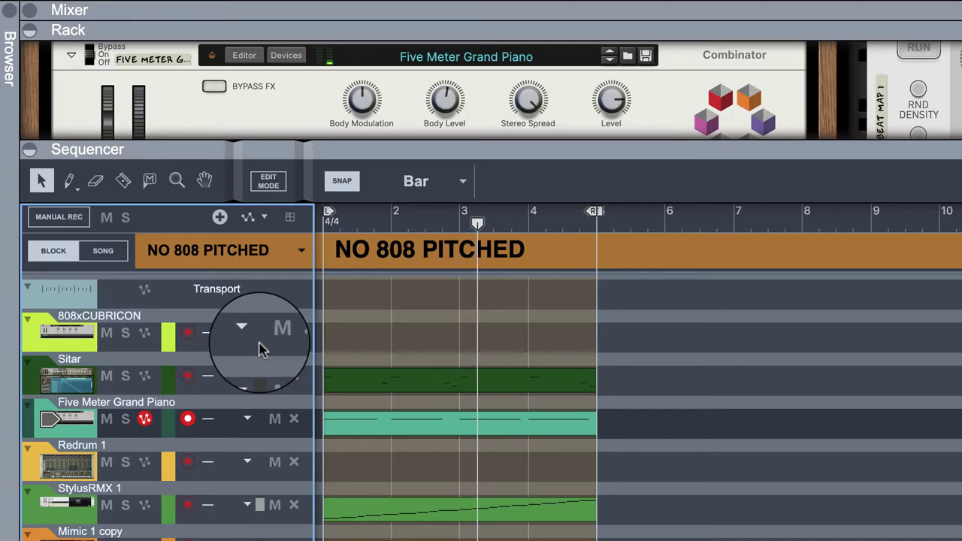
In Song mode, delete all the track clips from the arrangement.
{"action": "left_click", "coordinate": [120, 258]}
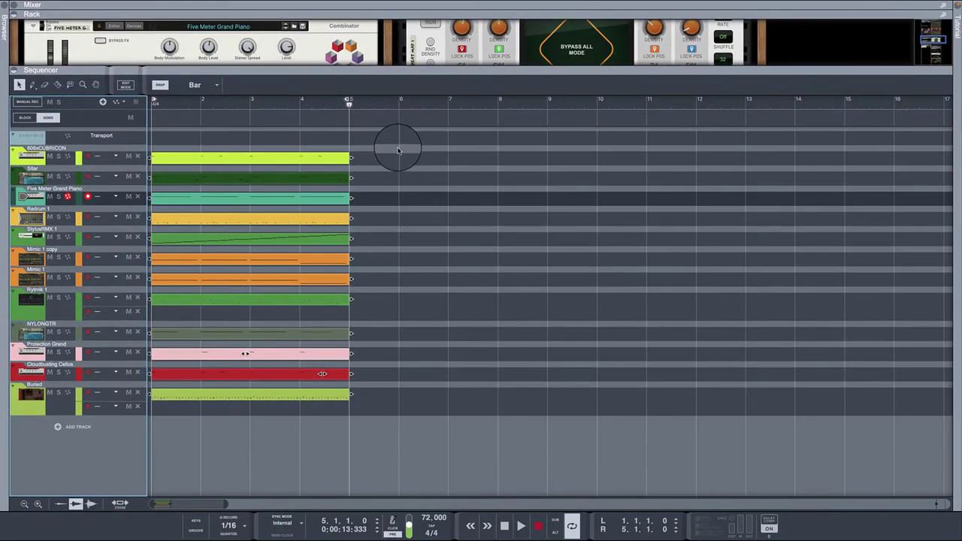
{"action": "left_click_drag", "start_coordinate": [398, 150], "coordinate": [115, 406]}
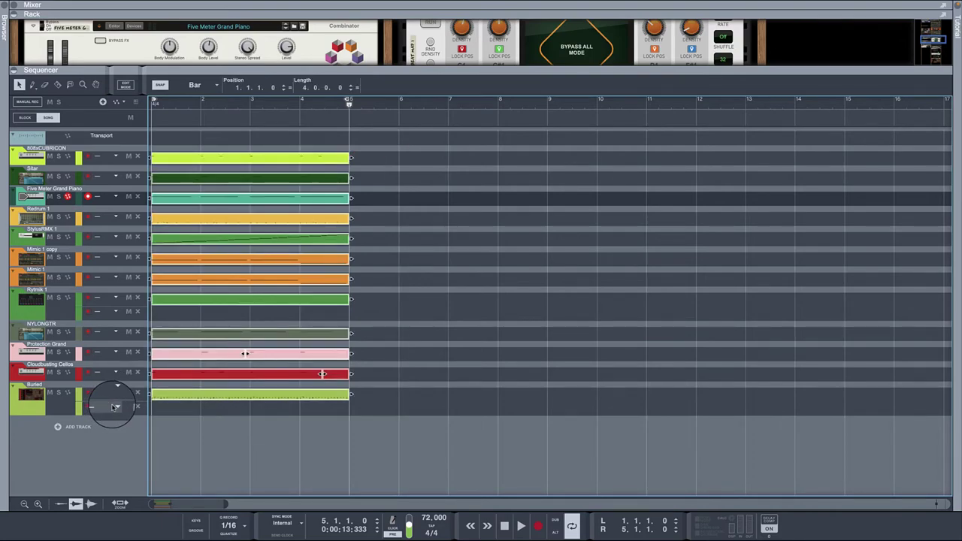
{"action": "key", "text": "Delete"}
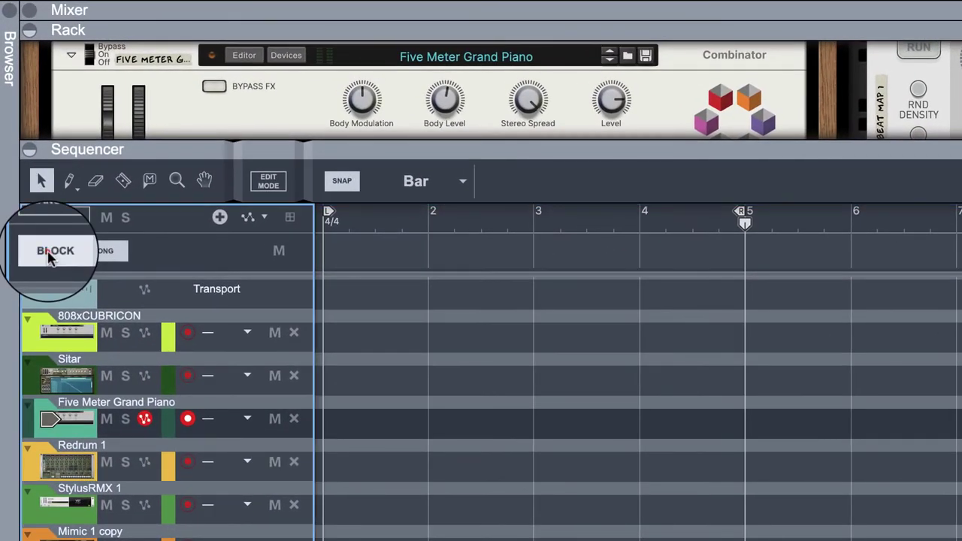
{"action": "left_click", "coordinate": [25, 117]}
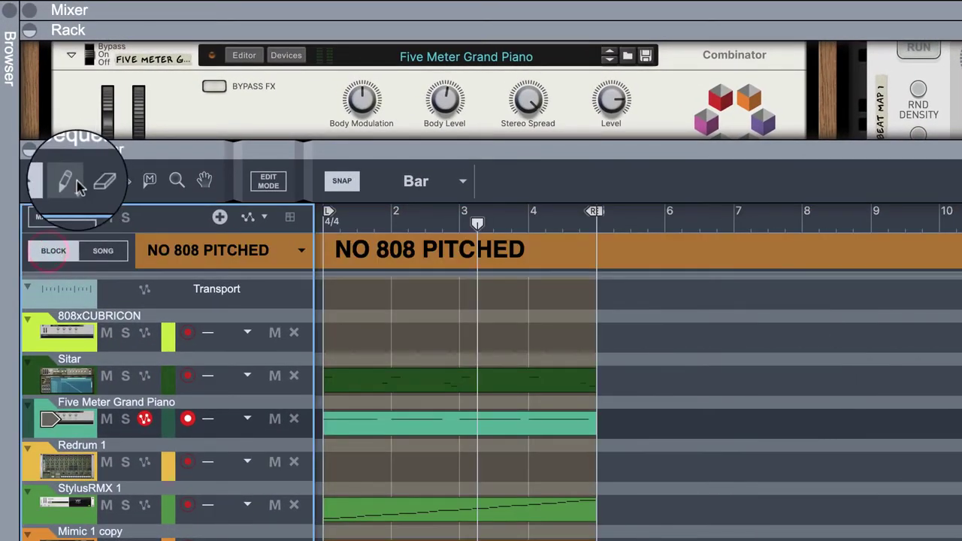
{"action": "left_click", "coordinate": [113, 251]}
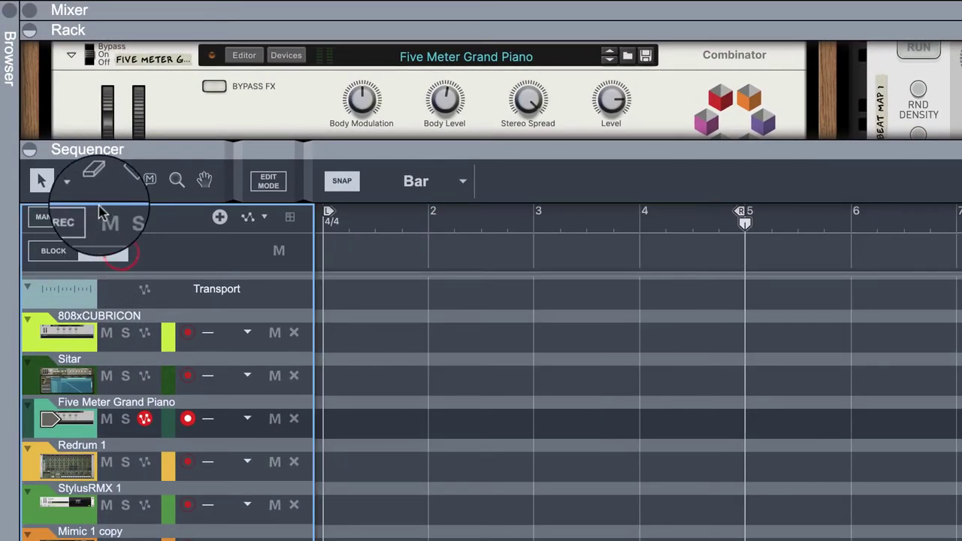
Draw an Intro|PITCHED block from bar 1 in the block lane, then stop and rewind playback.
{"action": "left_click", "coordinate": [68, 181]}
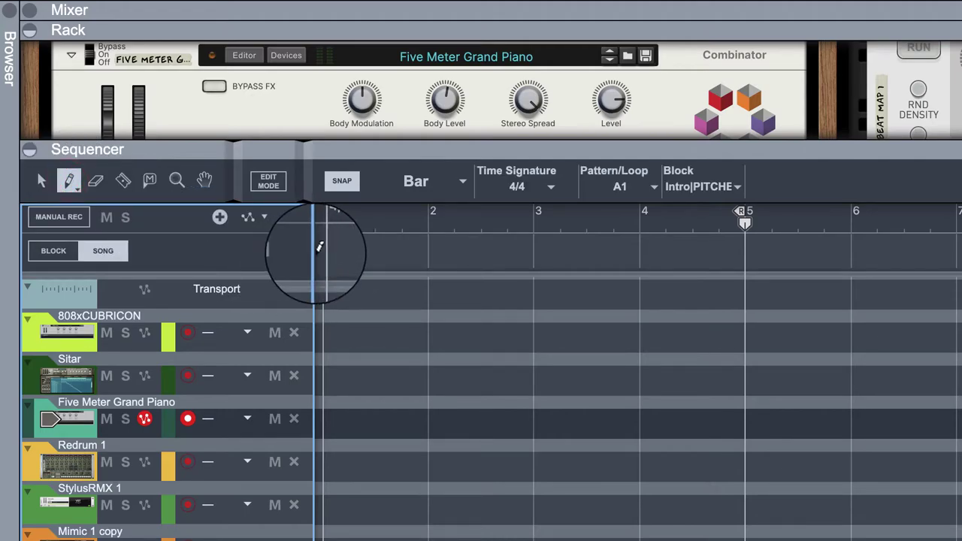
{"action": "left_click_drag", "start_coordinate": [327, 255], "coordinate": [688, 274]}
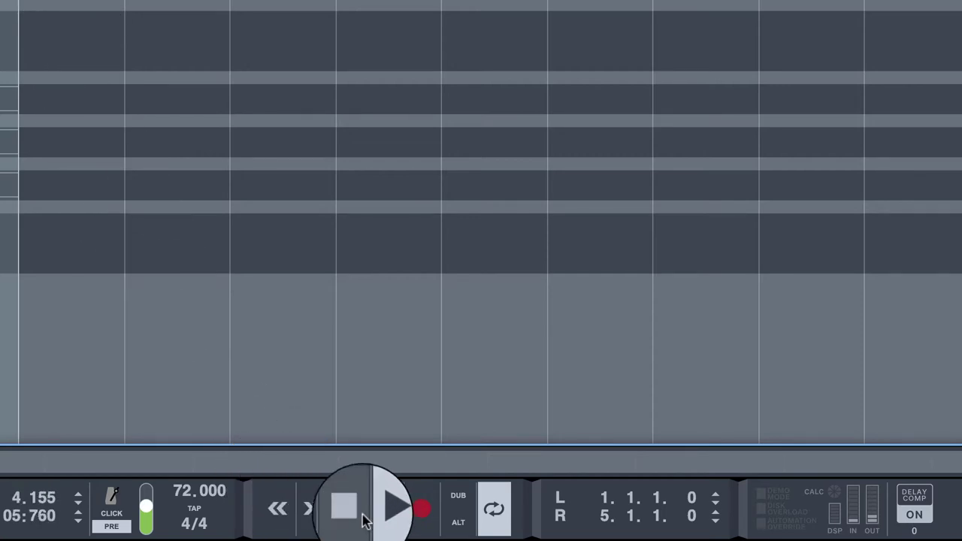
{"action": "left_click", "coordinate": [351, 511]}
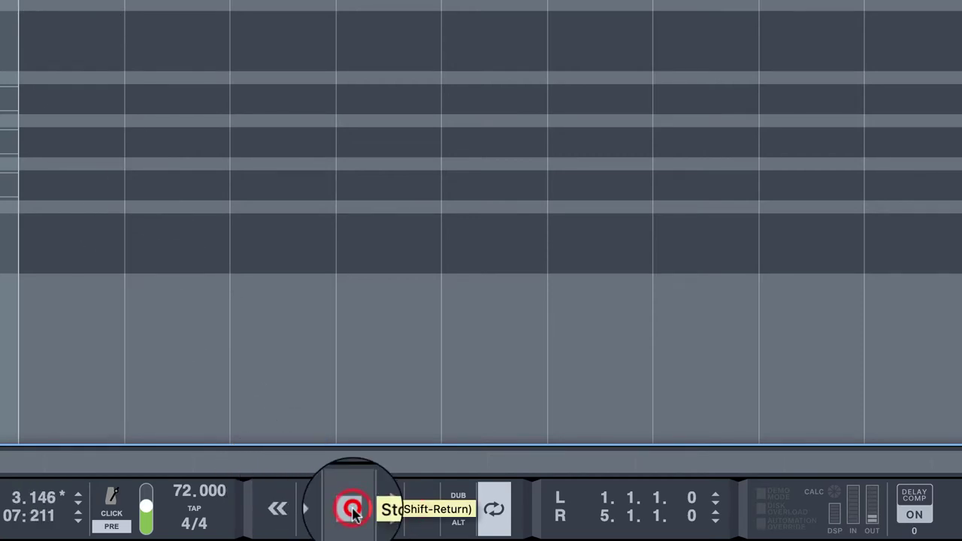
{"action": "left_click", "coordinate": [351, 511]}
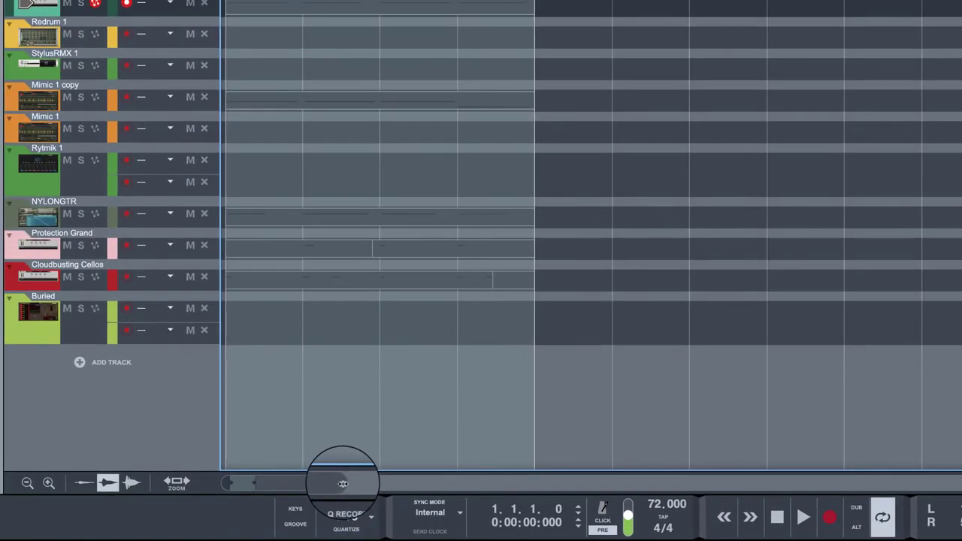
{"action": "left_click_drag", "start_coordinate": [185, 479], "coordinate": [259, 479]}
{"action": "left_click_drag", "start_coordinate": [423, 485], "coordinate": [678, 480]}
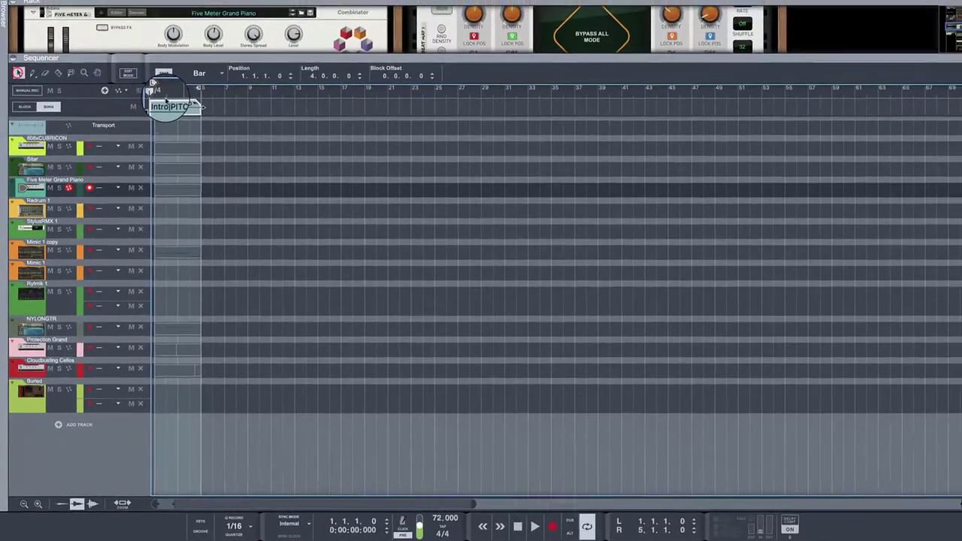
Set the drawn song block to Intro|PITCHED and paste copies to fill bars 1–53.
{"action": "left_click", "coordinate": [159, 118]}
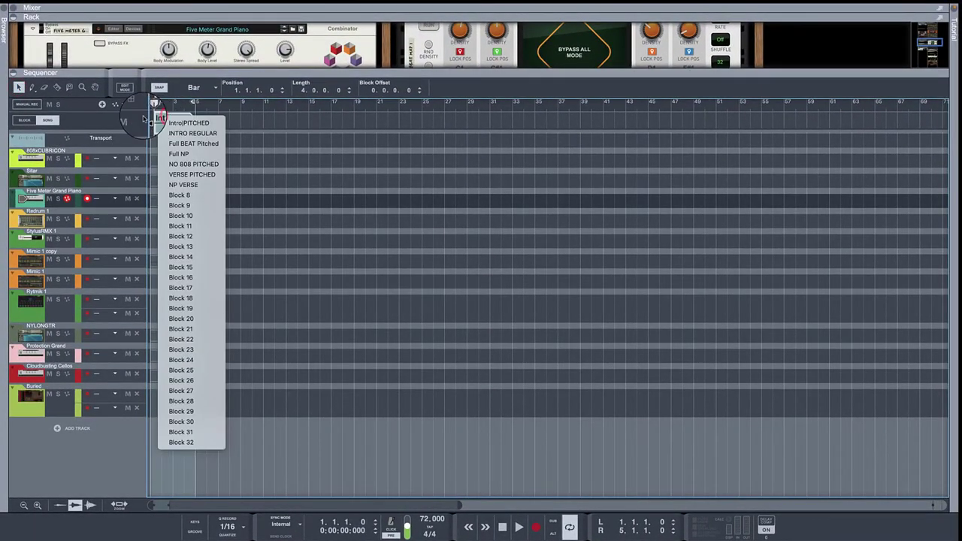
{"action": "left_click", "coordinate": [172, 123]}
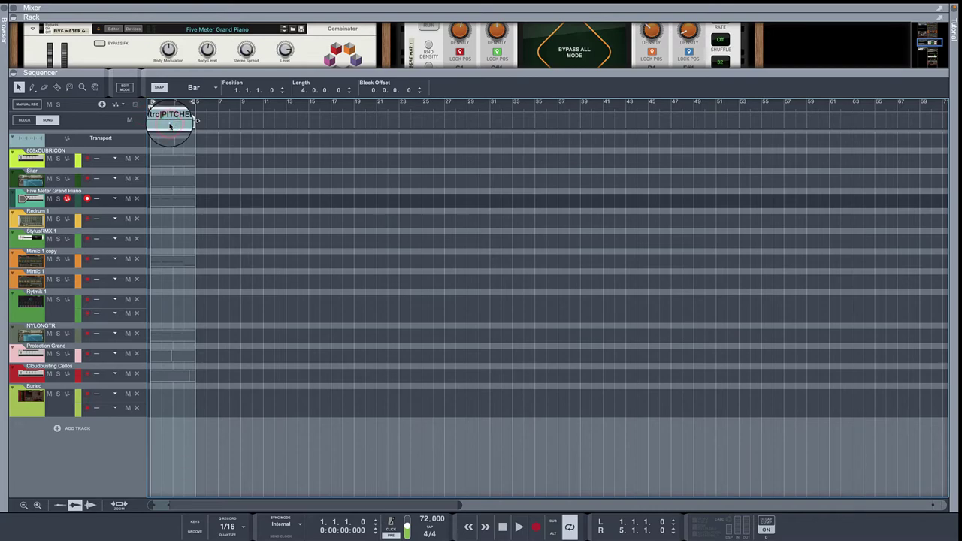
{"action": "key", "text": "super+v"}
{"action": "key", "text": "super+v"}
{"action": "key", "text": "super+v"}
{"action": "key", "text": "super+v"}
{"action": "key", "text": "super+v"}
{"action": "key", "text": "super+v"}
{"action": "key", "text": "super+v"}
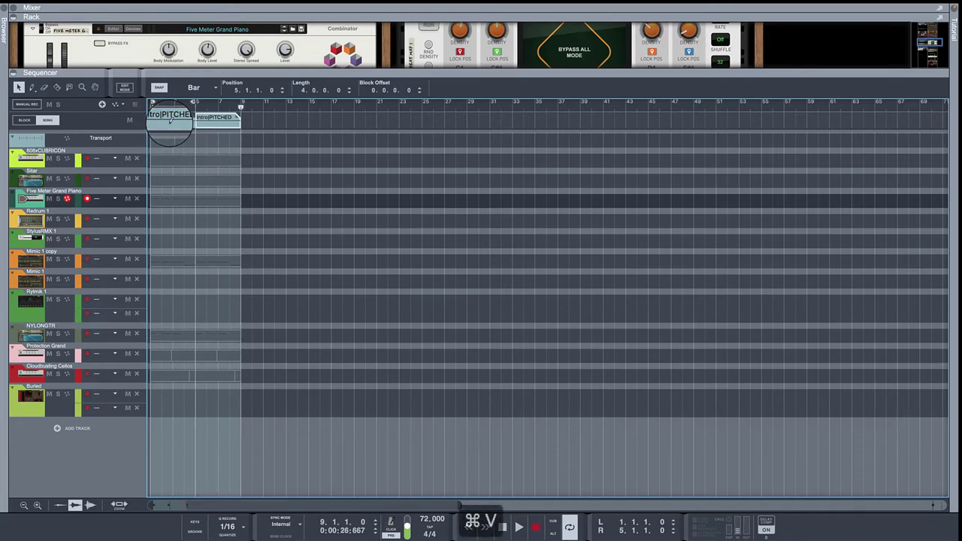
{"action": "key", "text": "super+v"}
{"action": "key", "text": "super+v"}
{"action": "key", "text": "super+v"}
{"action": "key", "text": "super+v"}
{"action": "key", "text": "super+v"}
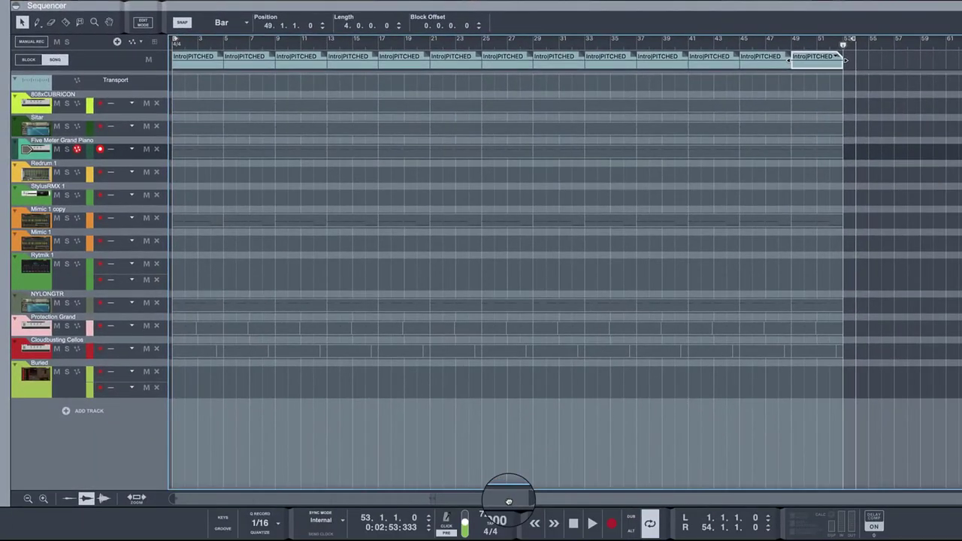
{"action": "left_click_drag", "start_coordinate": [508, 500], "coordinate": [961, 425]}
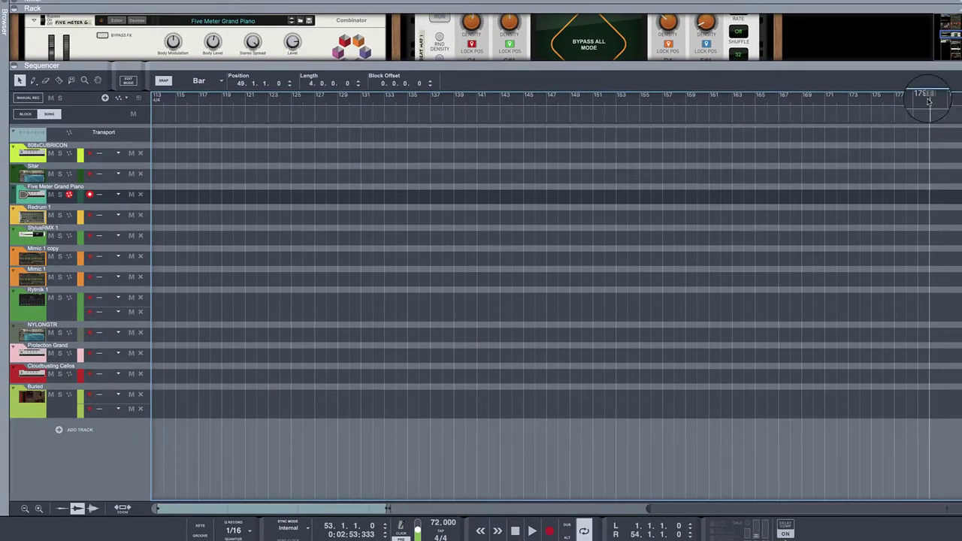
{"action": "mouse_move", "coordinate": [231, 210]}
{"action": "left_mouse_down"}
{"action": "mouse_move", "coordinate": [125, 241]}
{"action": "mouse_move", "coordinate": [318, 266]}
{"action": "mouse_move", "coordinate": [232, 275]}
{"action": "mouse_move", "coordinate": [254, 295]}
{"action": "left_mouse_up"}
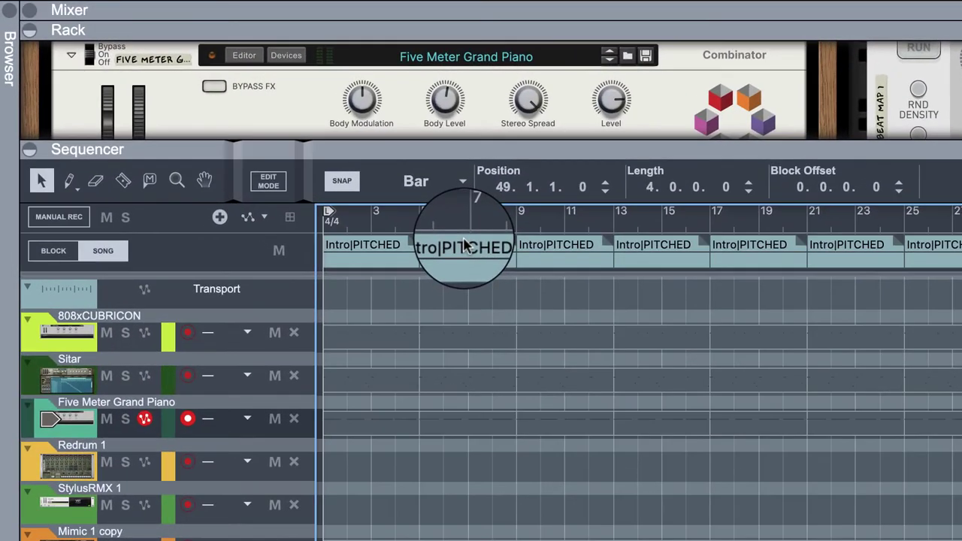
Change the bar 5 song block to NO 808 PITCHED and bar 9 to VERSE PITCHED.
{"action": "left_click", "coordinate": [226, 114]}
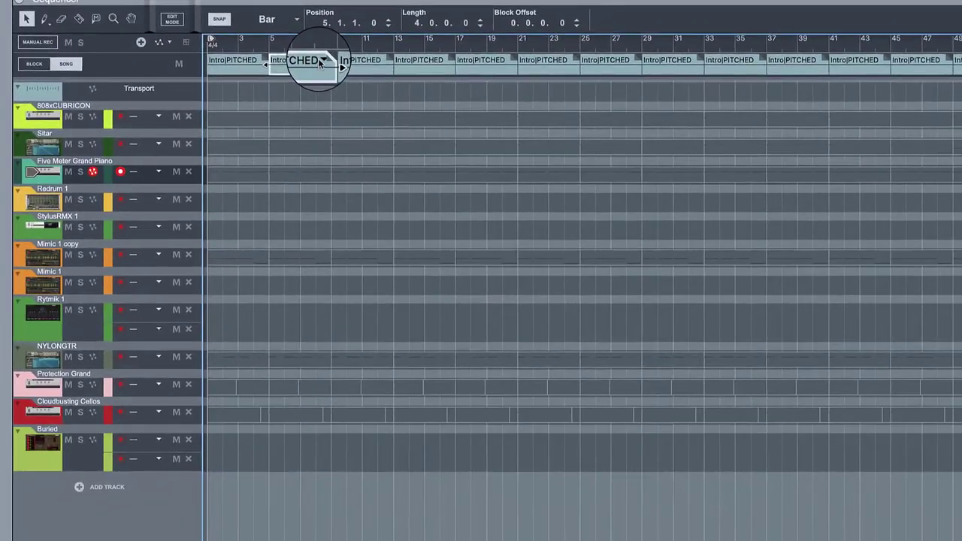
{"action": "left_click", "coordinate": [405, 178]}
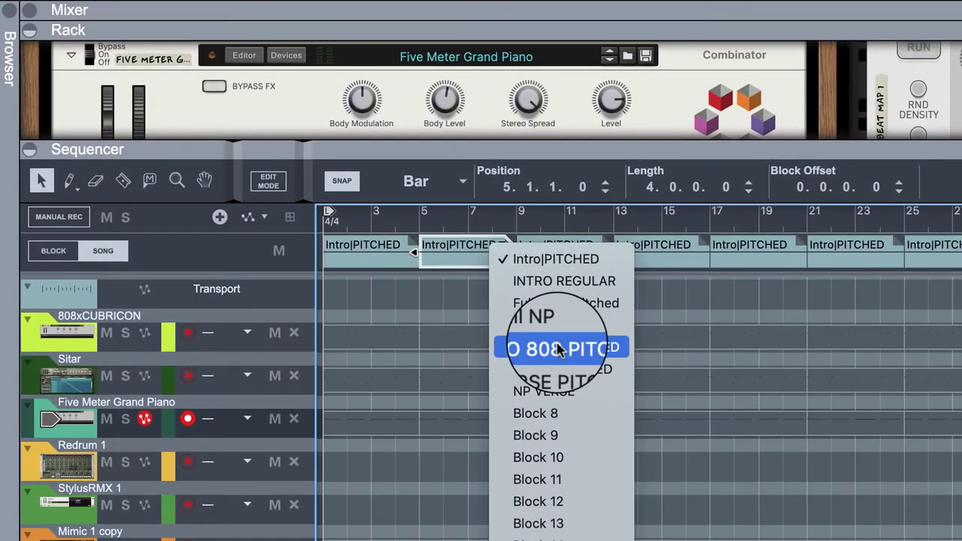
{"action": "left_click", "coordinate": [366, 134]}
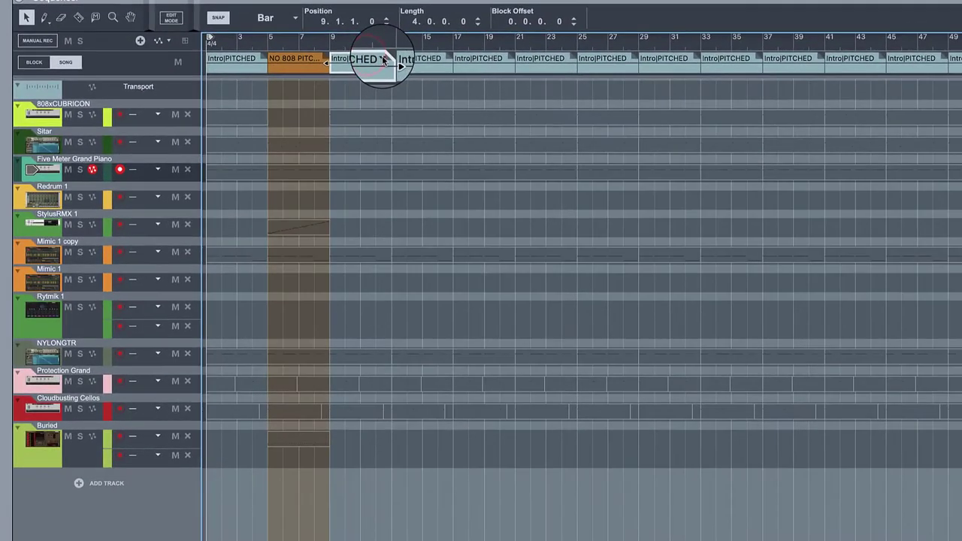
{"action": "left_click", "coordinate": [600, 247]}
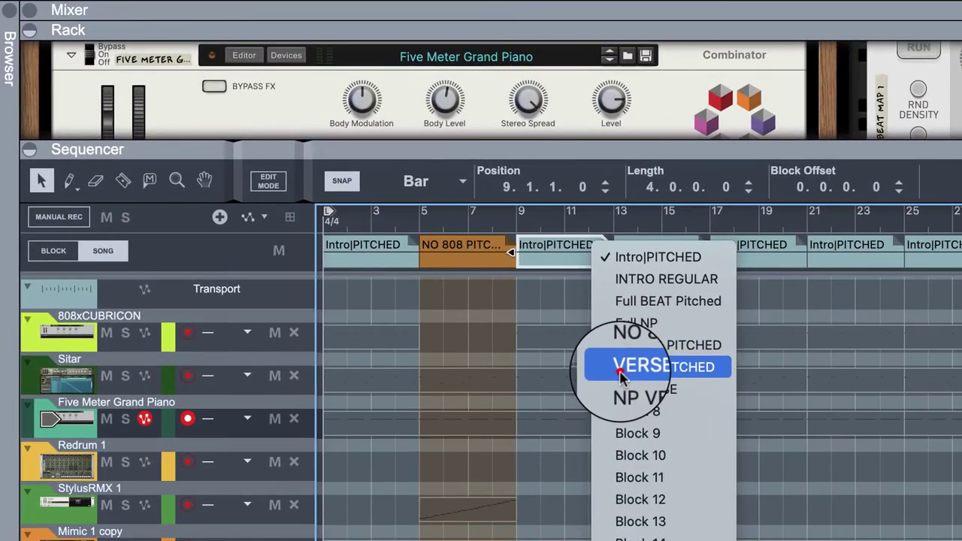
{"action": "left_click", "coordinate": [398, 136]}
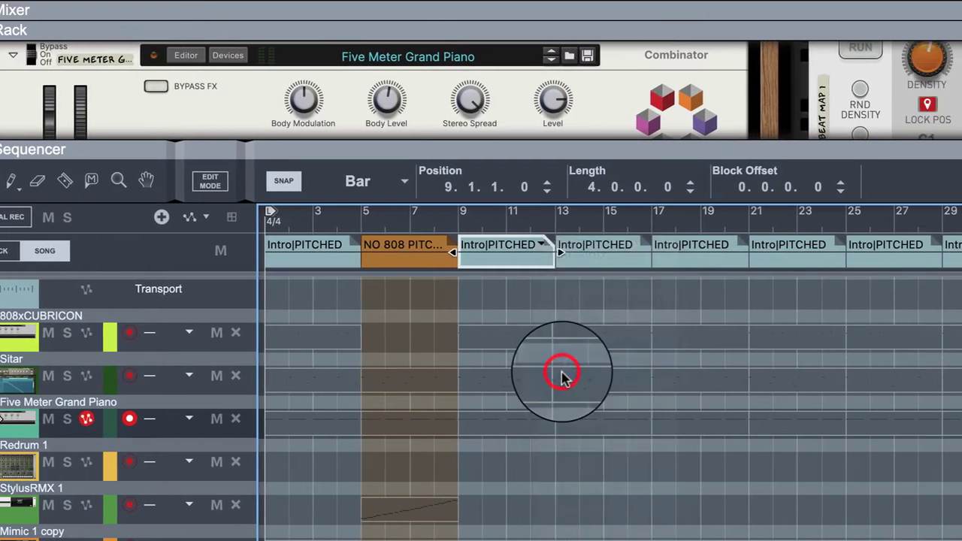
Set the bar 13, 17 and 21 blocks to Full BEAT Pitched, INTRO REGULAR and NP VERSE.
{"action": "left_click", "coordinate": [613, 247]}
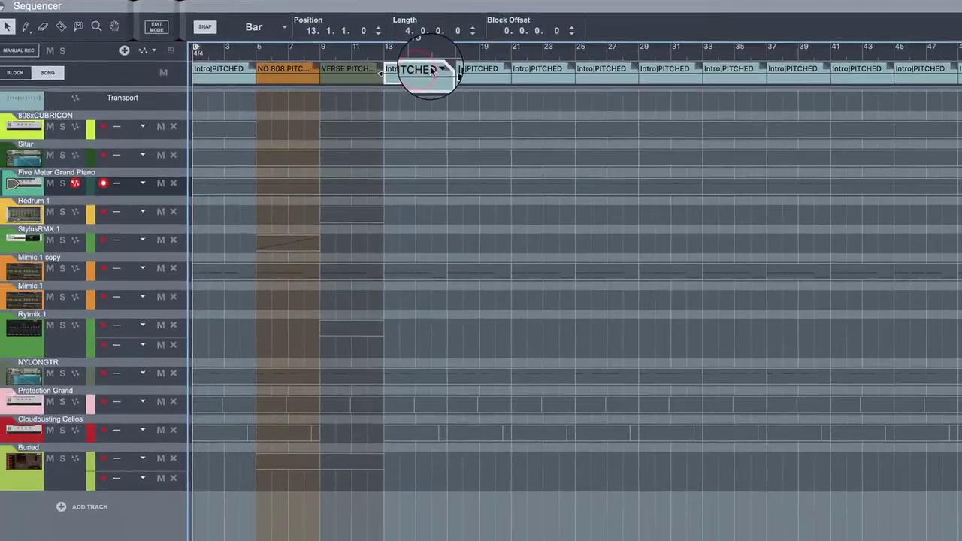
{"action": "left_click", "coordinate": [442, 69]}
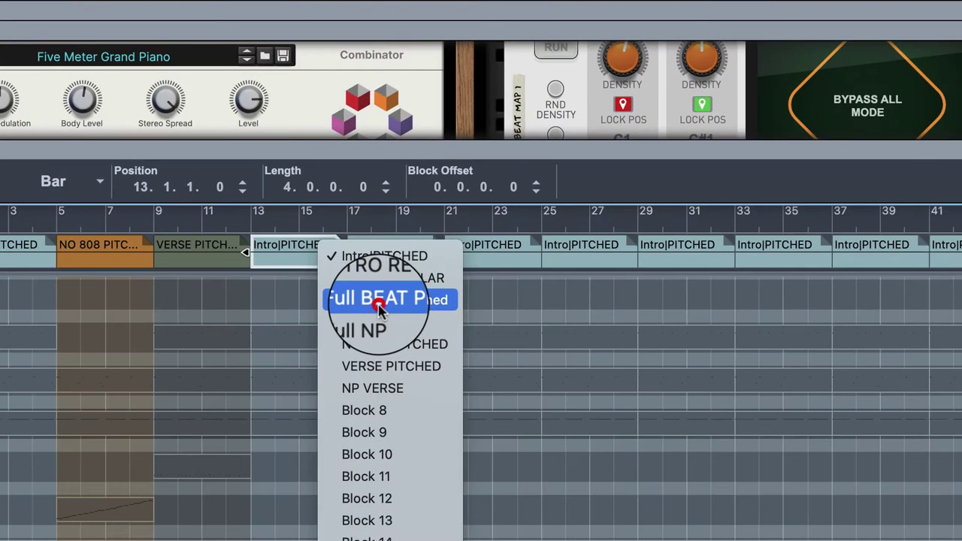
{"action": "left_click", "coordinate": [440, 167]}
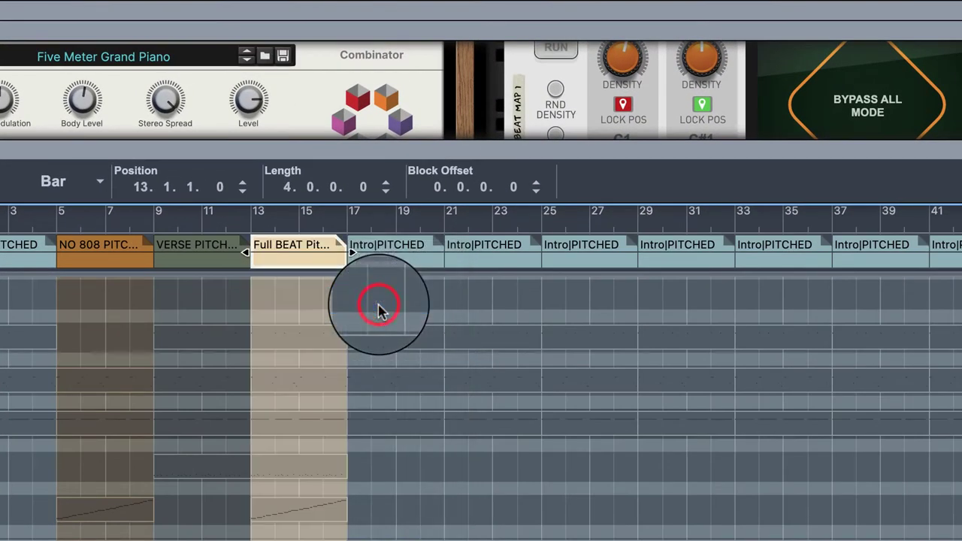
{"action": "left_click", "coordinate": [408, 247]}
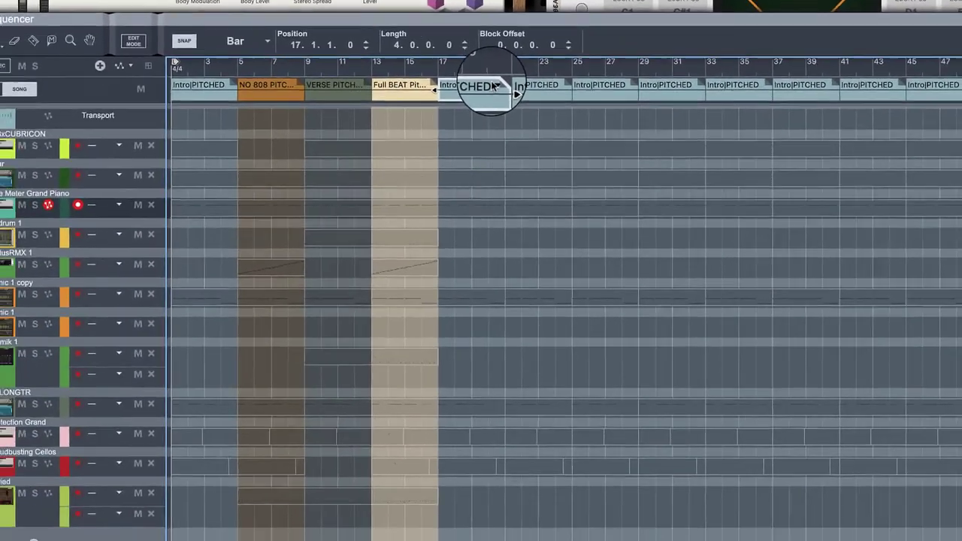
{"action": "left_click", "coordinate": [440, 244]}
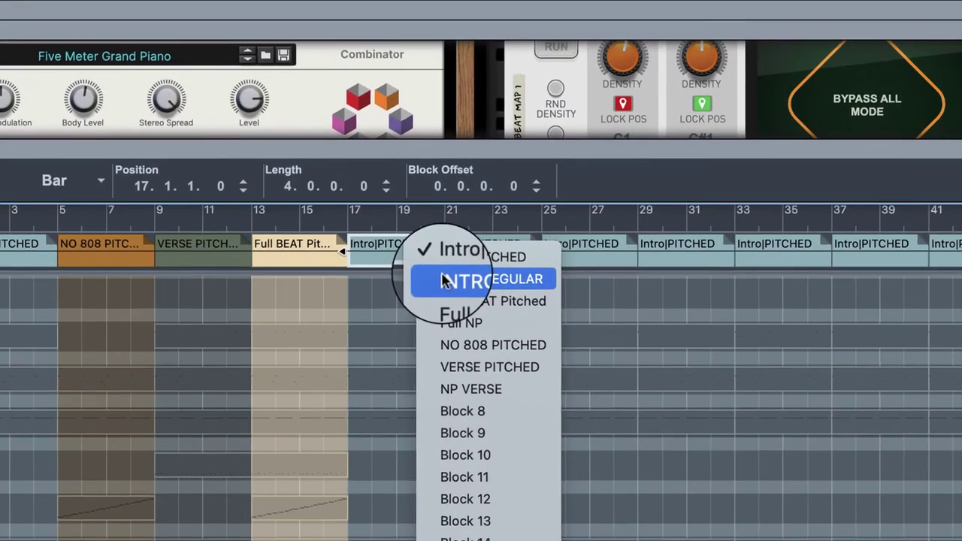
{"action": "left_click", "coordinate": [442, 280]}
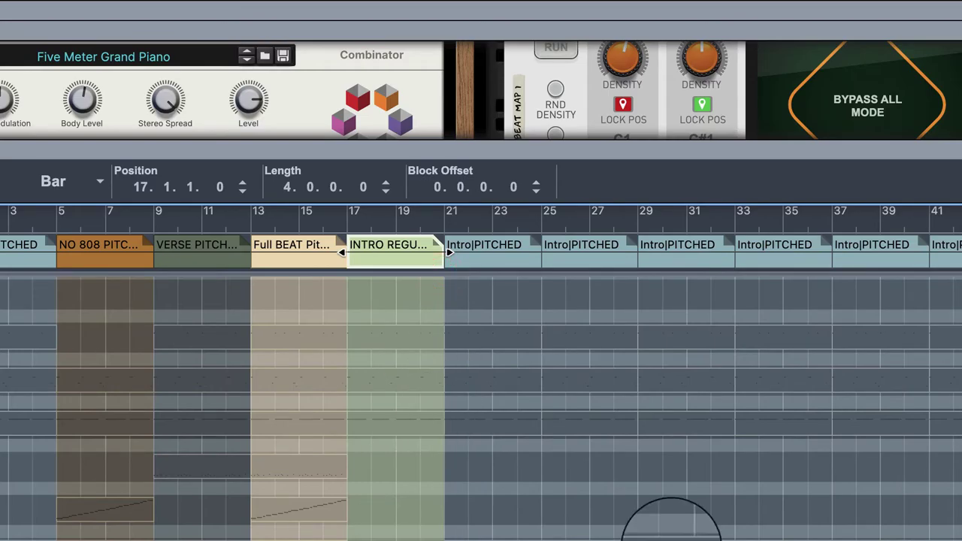
{"action": "left_click", "coordinate": [497, 242]}
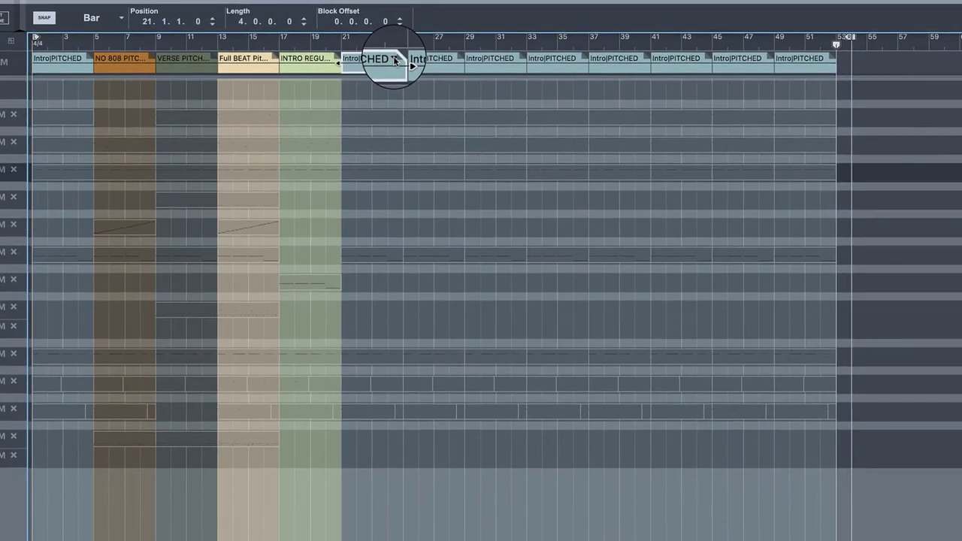
{"action": "left_click", "coordinate": [394, 60]}
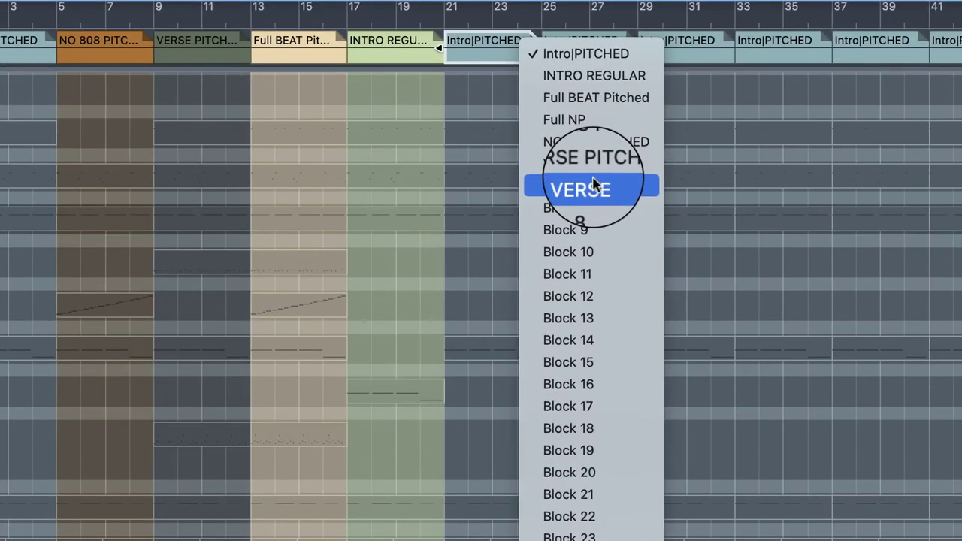
{"action": "left_click", "coordinate": [437, 149]}
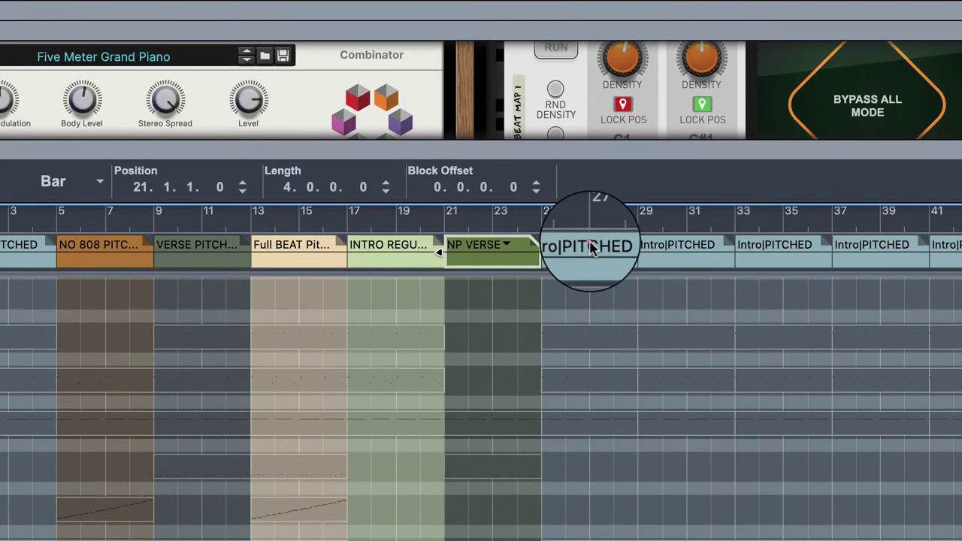
Assign Full NP to bar 25 and Full BEAT Pitched to bar 29.
{"action": "left_click", "coordinate": [590, 41]}
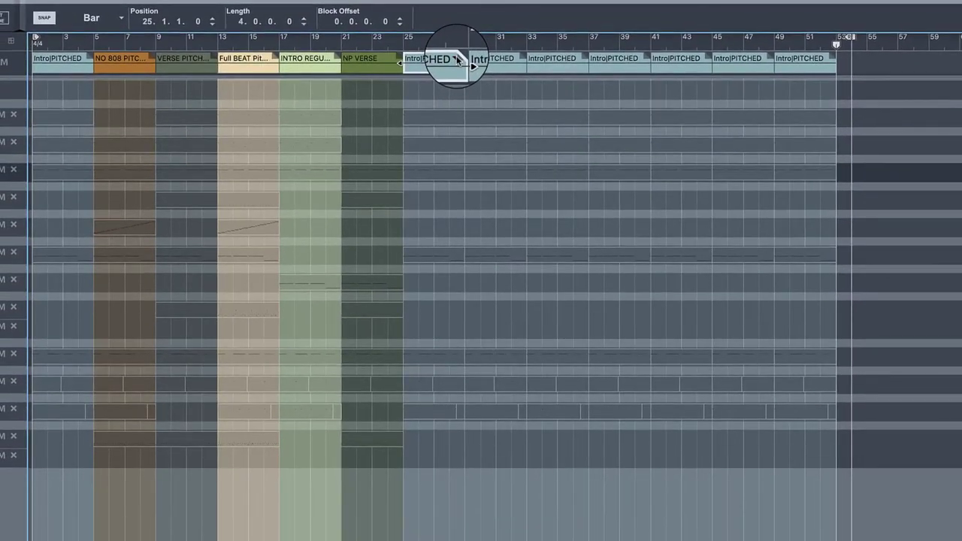
{"action": "left_click", "coordinate": [617, 240]}
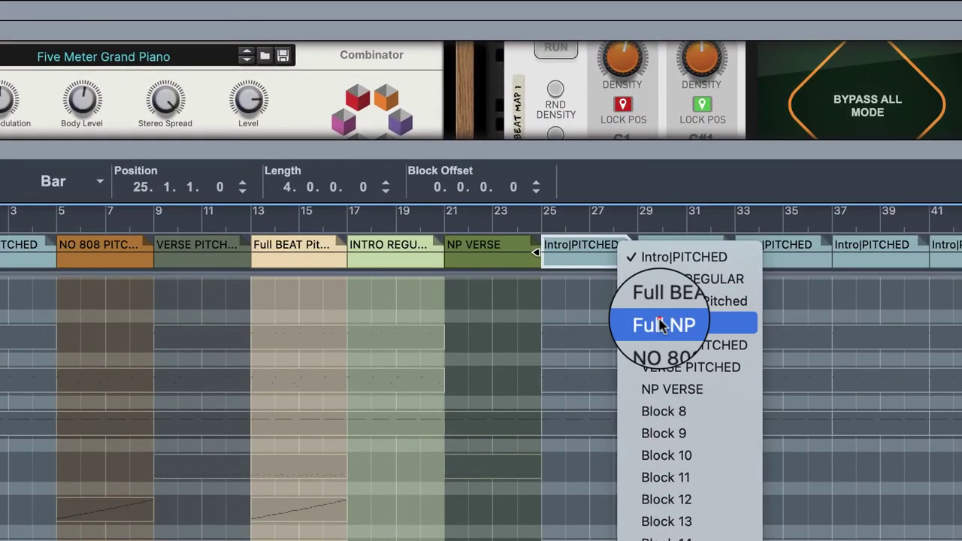
{"action": "left_click", "coordinate": [660, 324]}
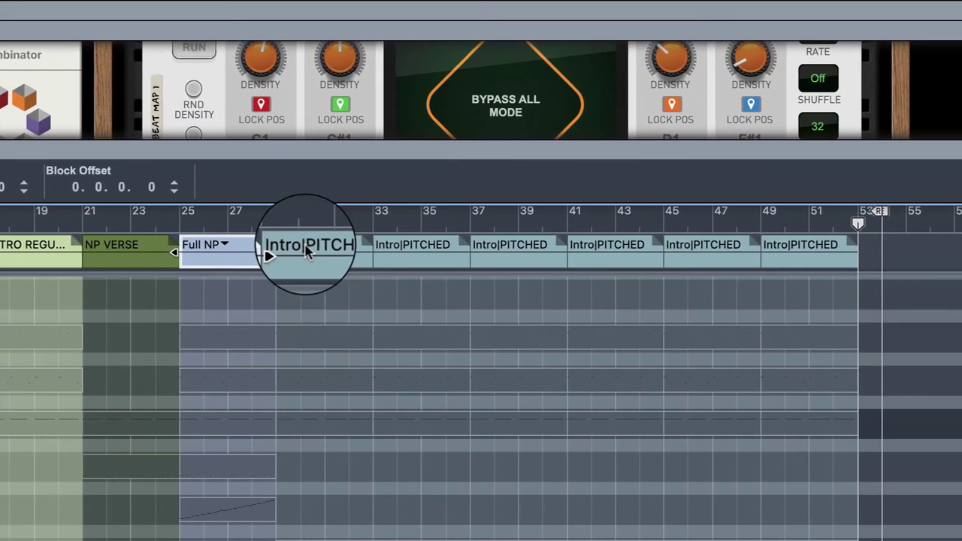
{"action": "left_click", "coordinate": [699, 249]}
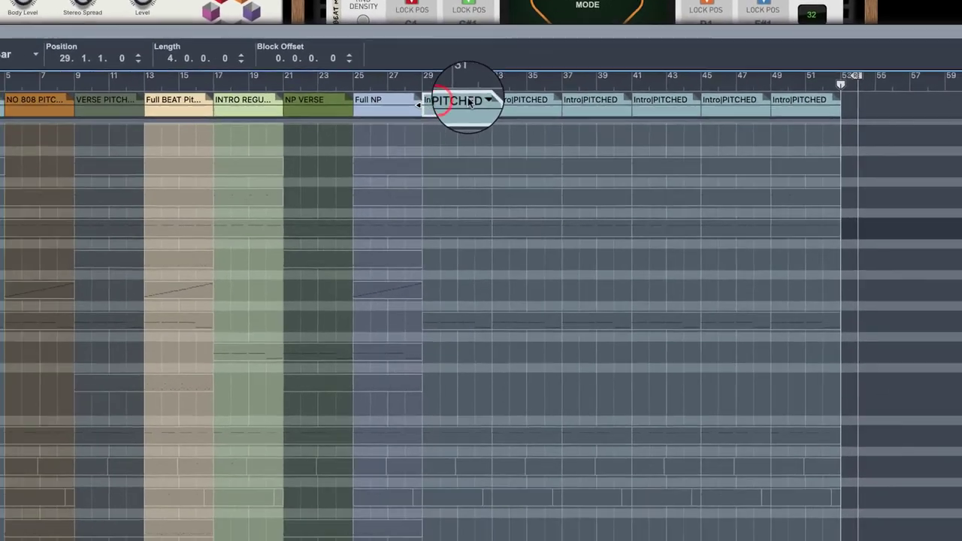
{"action": "left_click", "coordinate": [473, 101]}
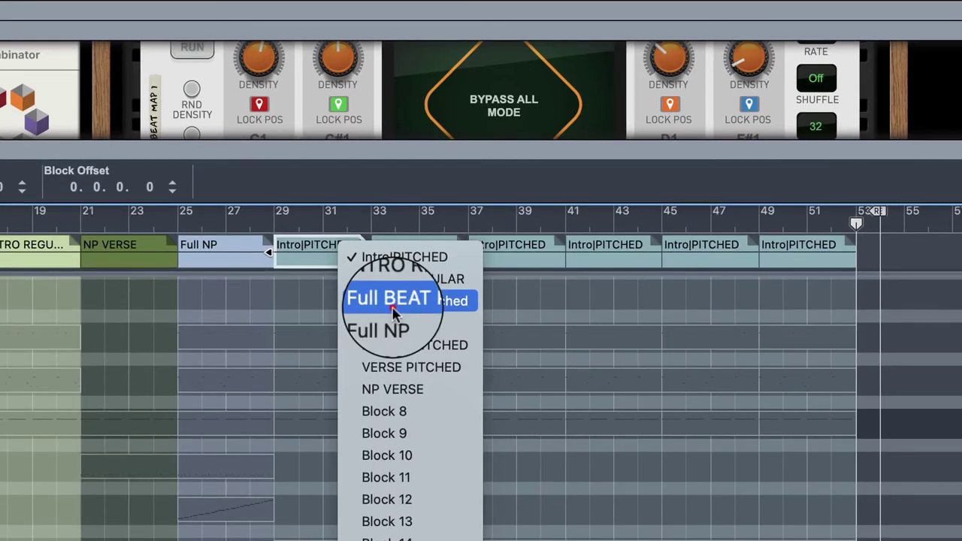
{"action": "left_click", "coordinate": [549, 97]}
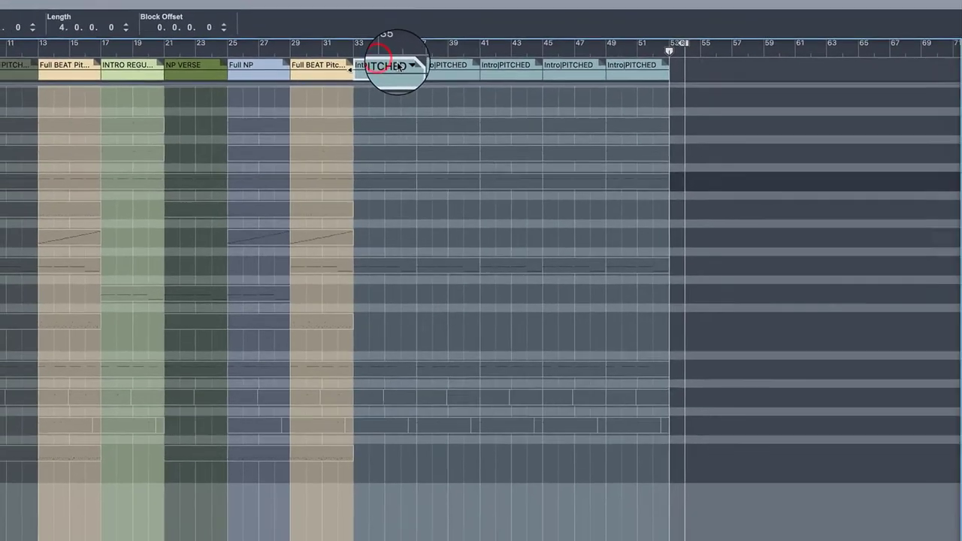
Assign VERSE PITCHED to bar 33, NO 808 PITCHED to bar 37, and NP VERSE to bar 41.
{"action": "left_click", "coordinate": [443, 244]}
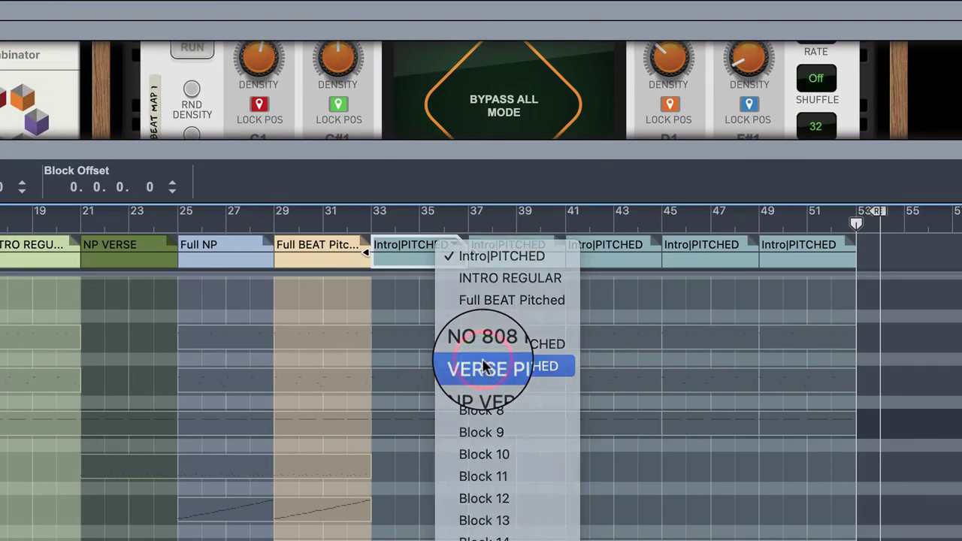
{"action": "left_click", "coordinate": [484, 366]}
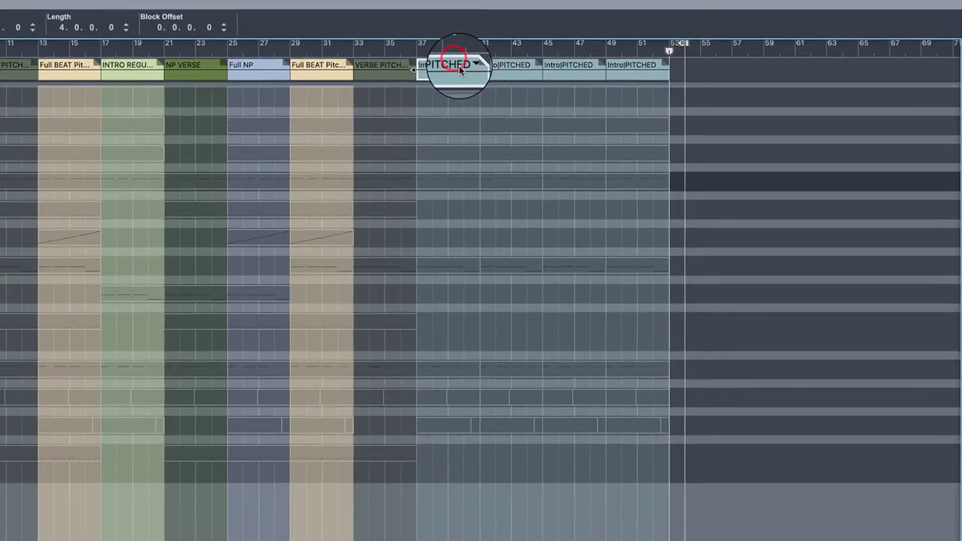
{"action": "left_click", "coordinate": [460, 66]}
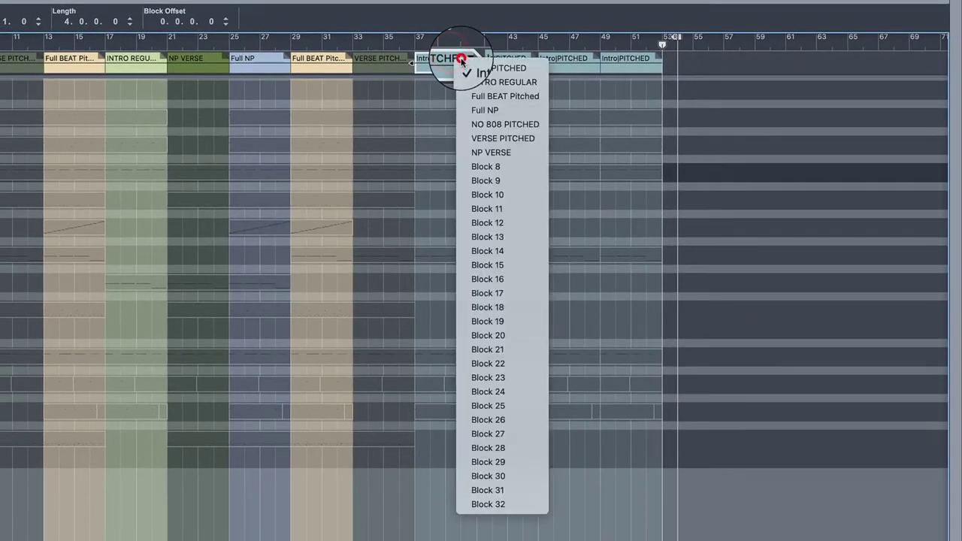
{"action": "left_click", "coordinate": [485, 124]}
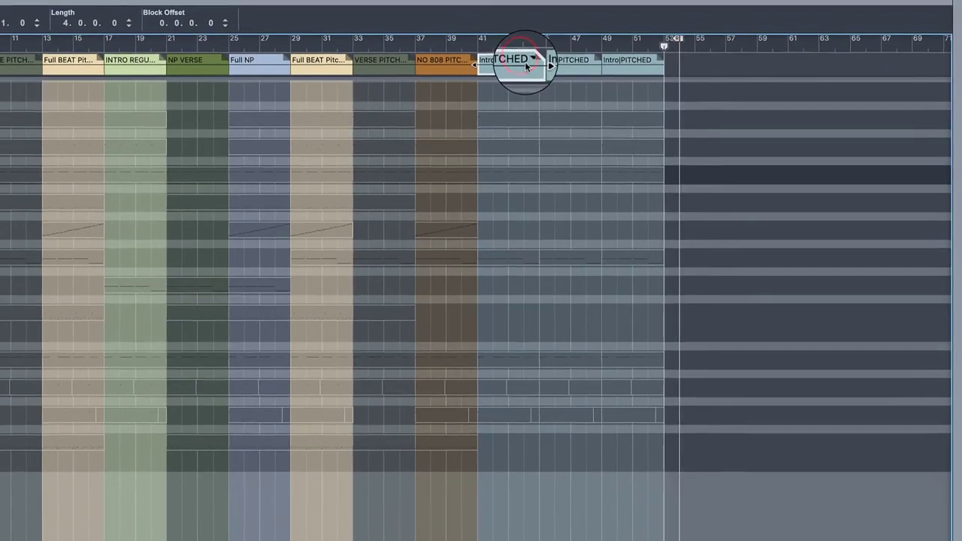
{"action": "left_click", "coordinate": [623, 220]}
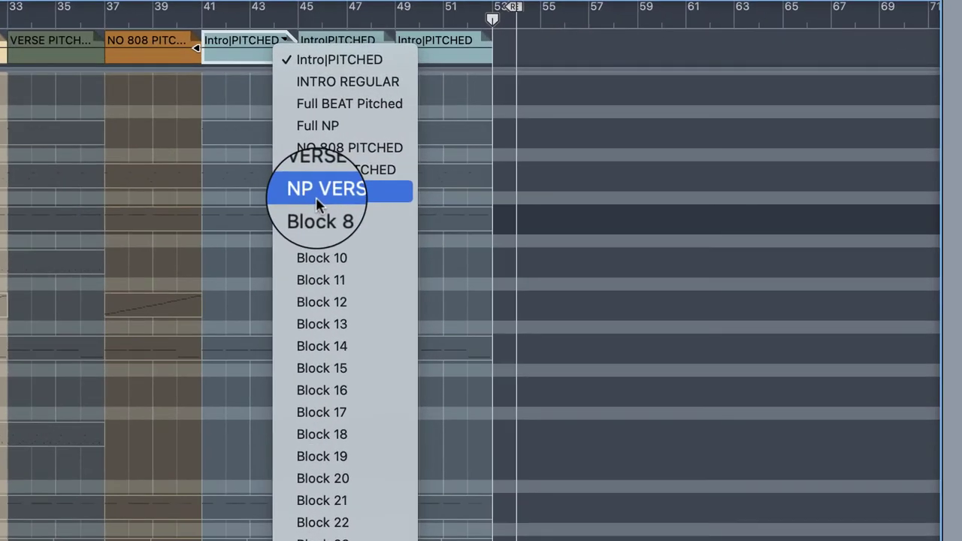
{"action": "left_click", "coordinate": [317, 191]}
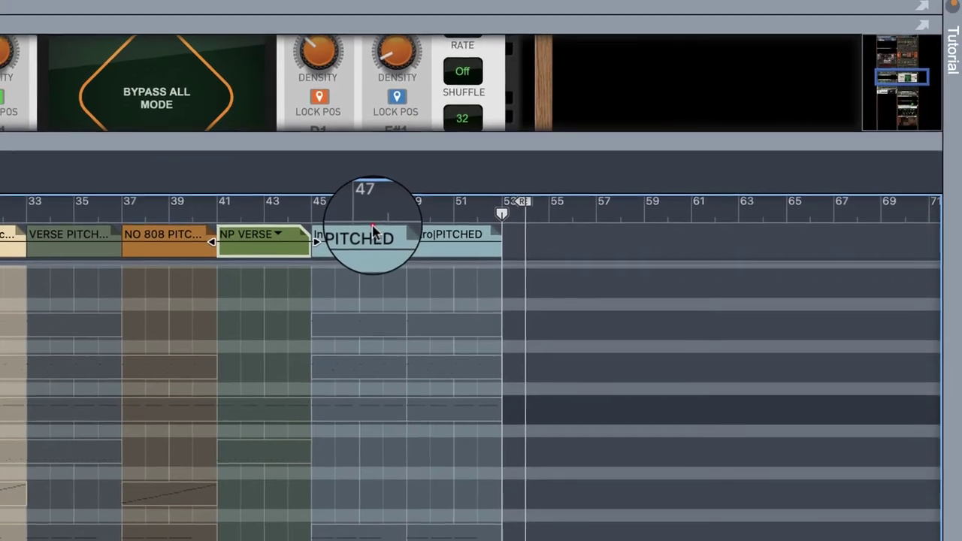
Set bar 45 to Full NP and bar 49 to INTRO REGULAR, then rewind to the start.
{"action": "left_click", "coordinate": [365, 39]}
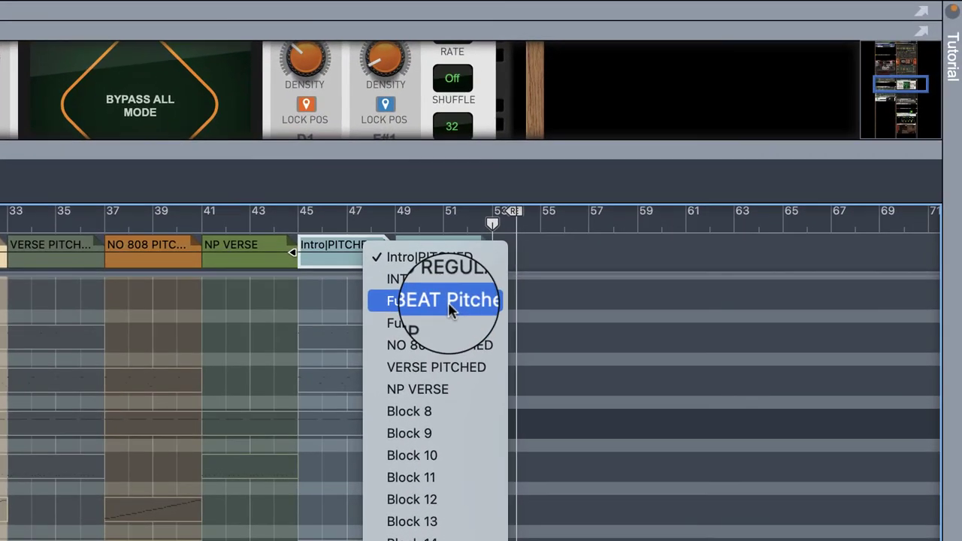
{"action": "left_click", "coordinate": [449, 301]}
{"action": "left_click", "coordinate": [358, 245]}
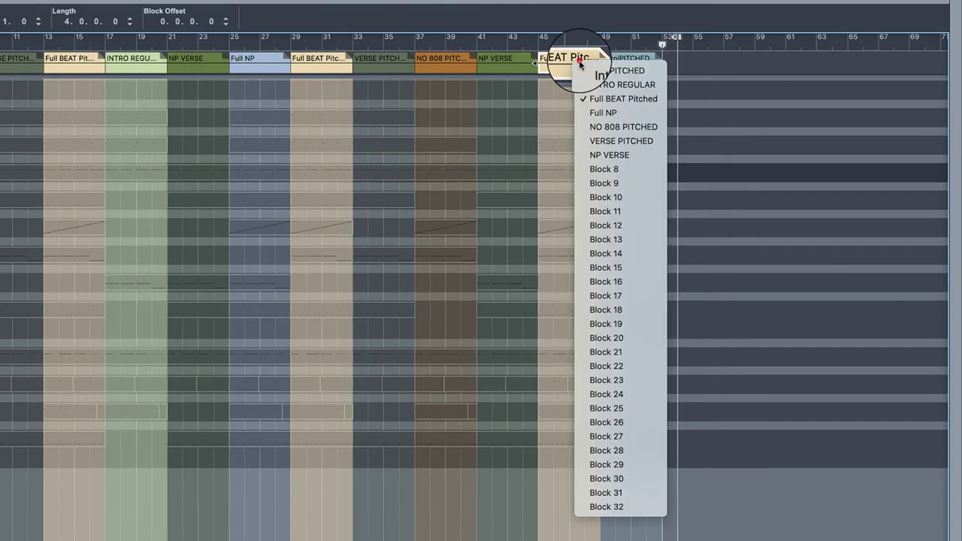
{"action": "left_click", "coordinate": [605, 113]}
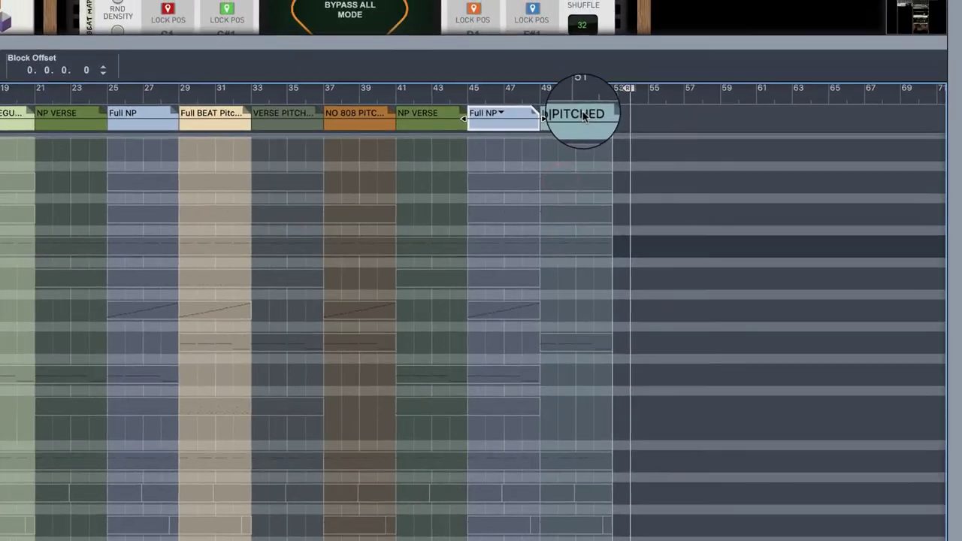
{"action": "left_click", "coordinate": [584, 115]}
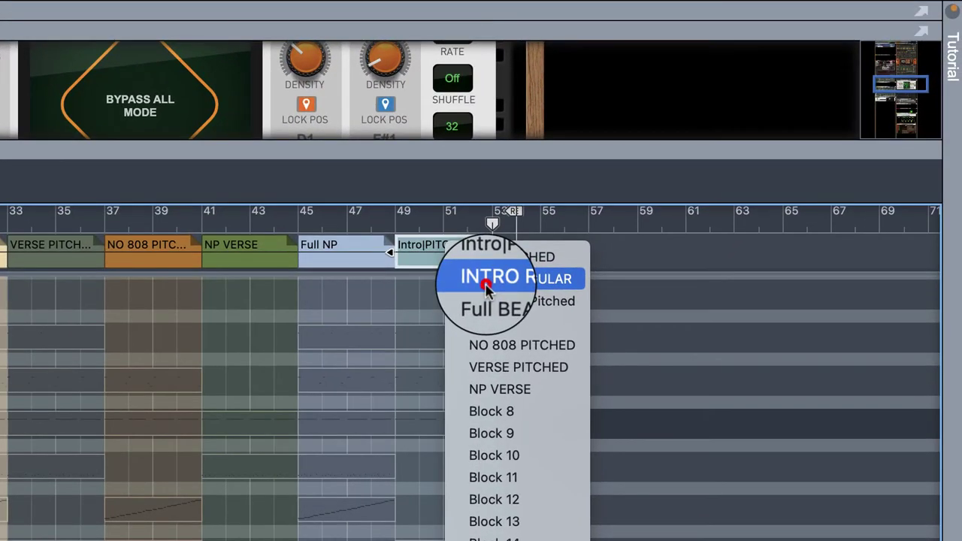
{"action": "left_click", "coordinate": [660, 81]}
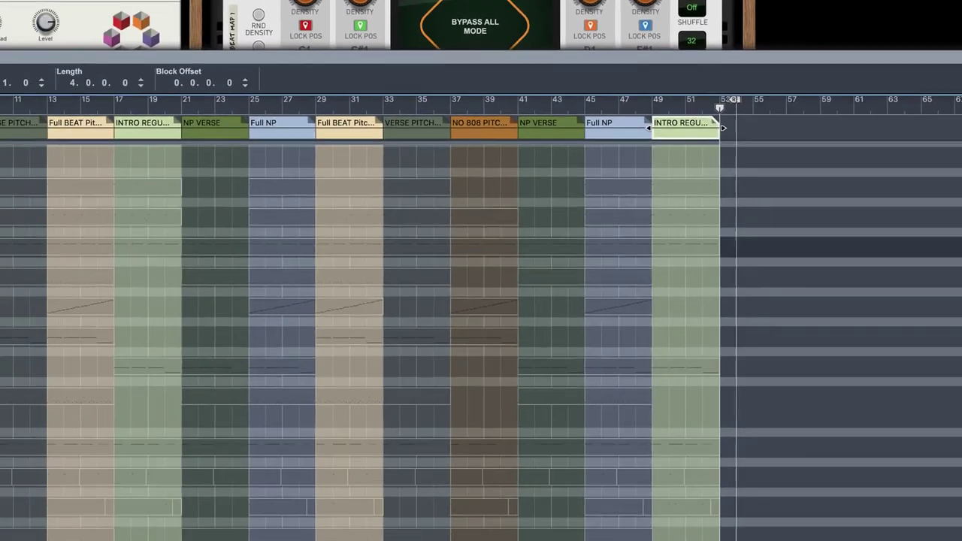
{"action": "left_click", "coordinate": [574, 526]}
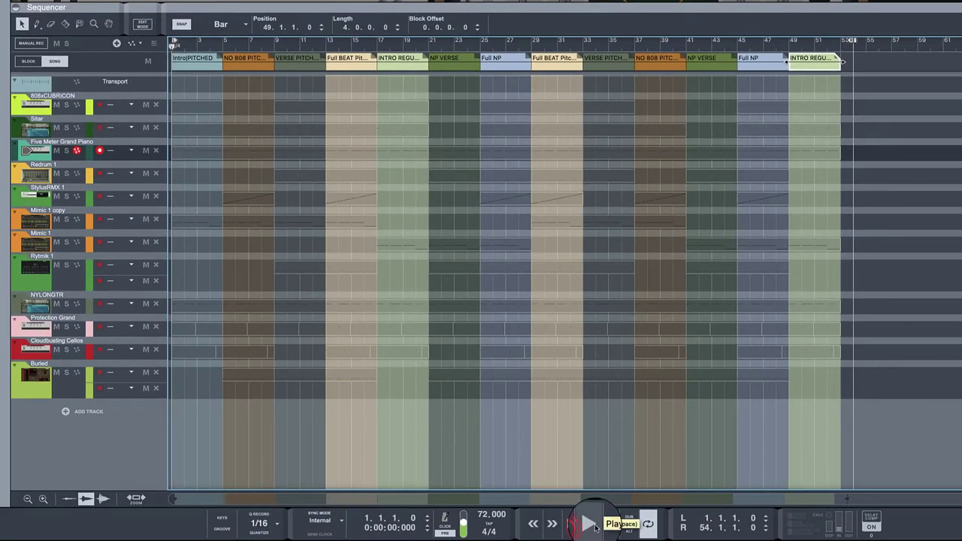
Start playback of the 13-block song arrangement from bar 1.
{"action": "left_click", "coordinate": [590, 525]}
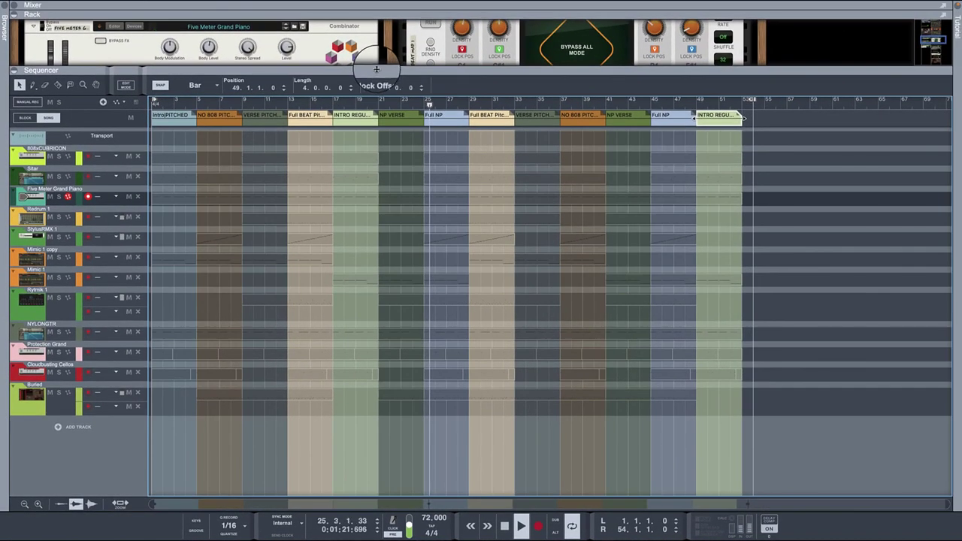
{"action": "left_click_drag", "start_coordinate": [376, 69], "coordinate": [383, 411]}
{"action": "scroll", "coordinate": [393, 334], "scroll_direction": "down", "scroll_amount": 10}
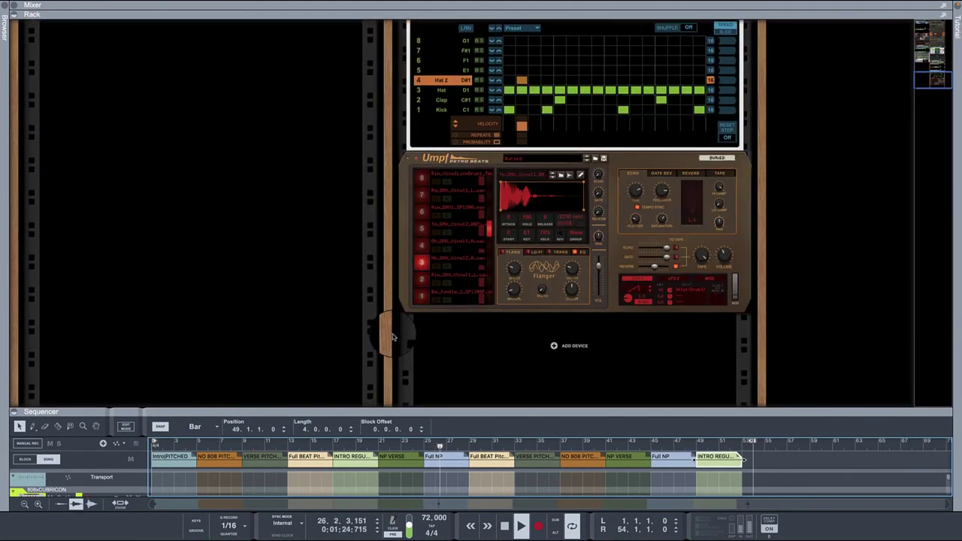
{"action": "scroll", "coordinate": [392, 334], "scroll_direction": "up", "scroll_amount": 6}
{"action": "scroll", "coordinate": [390, 335], "scroll_direction": "up", "scroll_amount": 10}
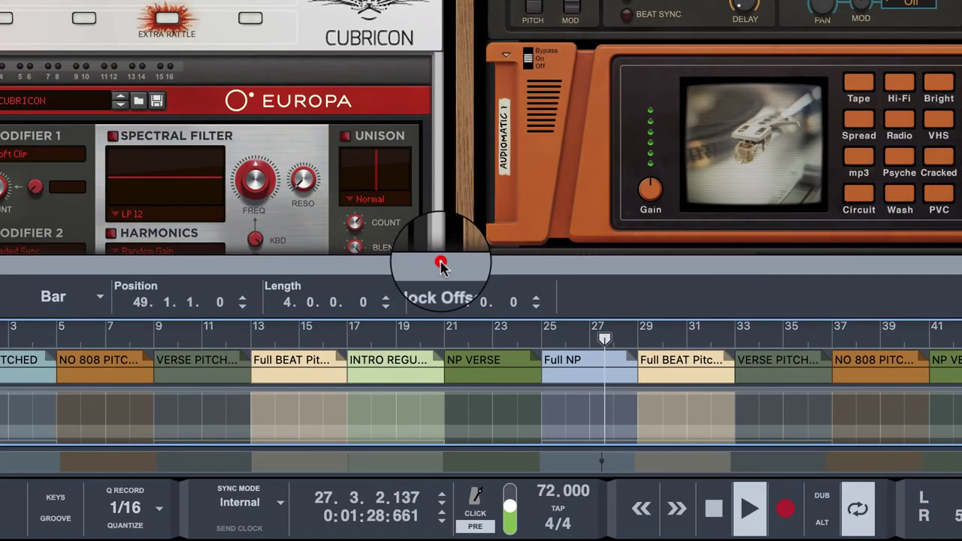
{"action": "scroll", "coordinate": [442, 261], "scroll_direction": "down", "scroll_amount": 5}
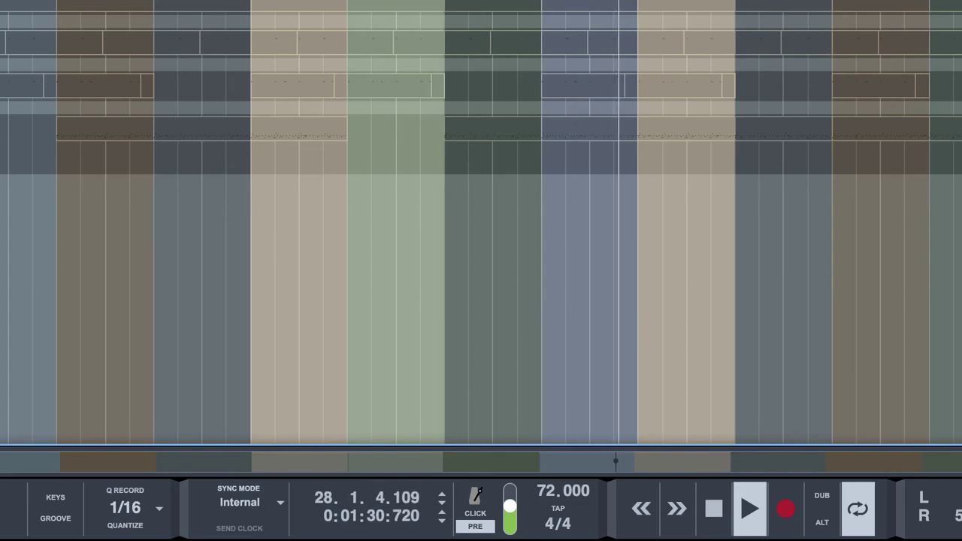